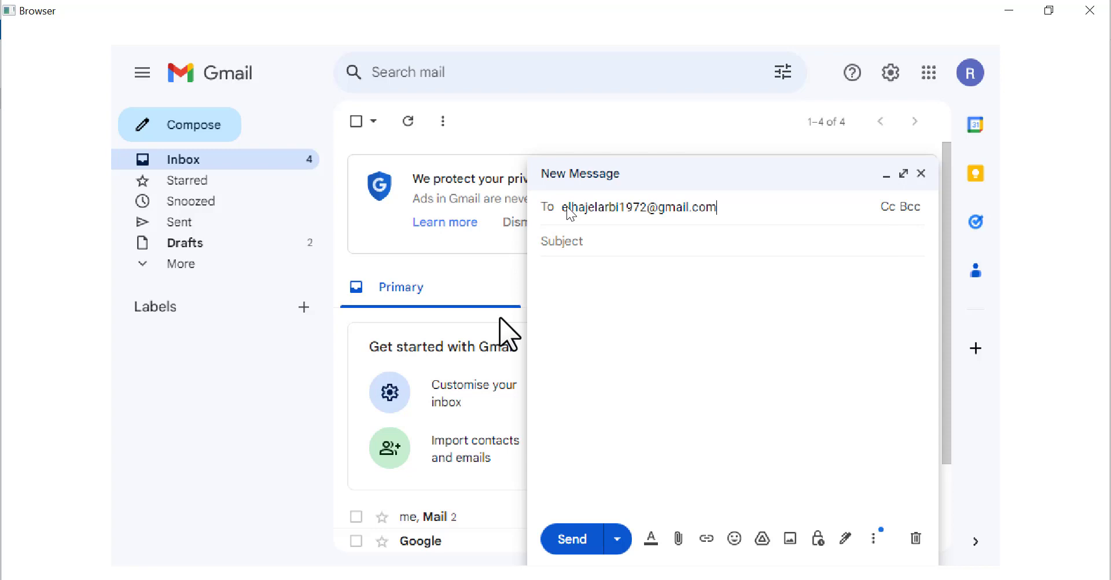
Add two Bcc recipients to the open message
key(ctrl+shift+b)
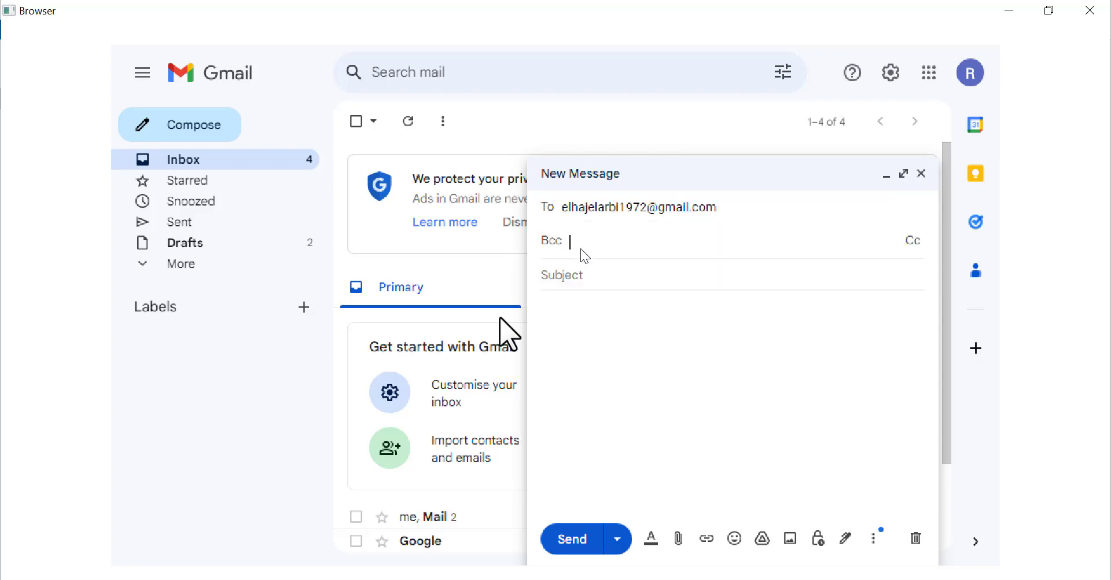
key(Return)
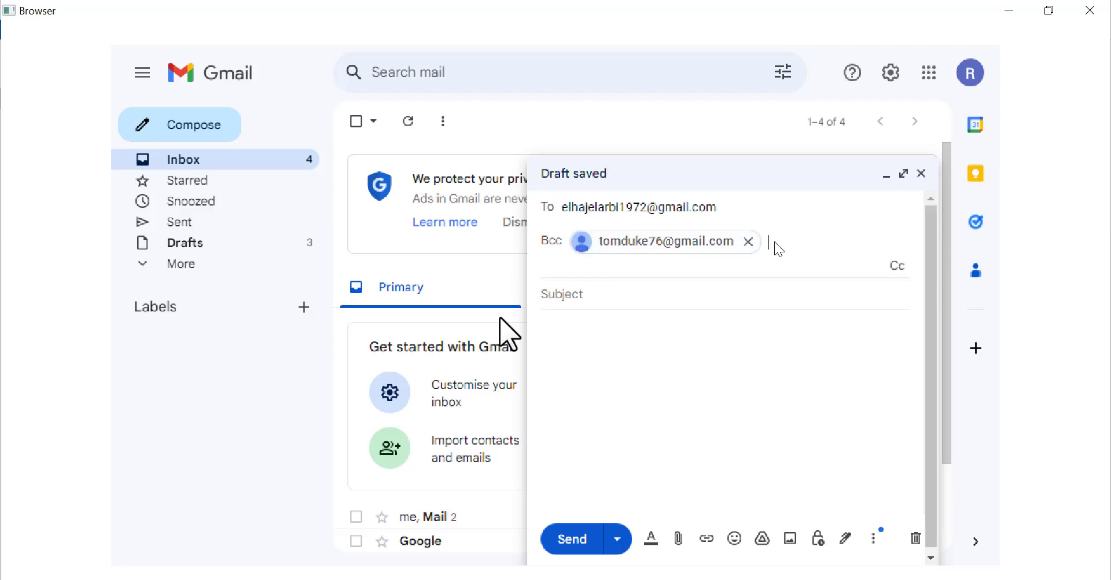
key(Return)
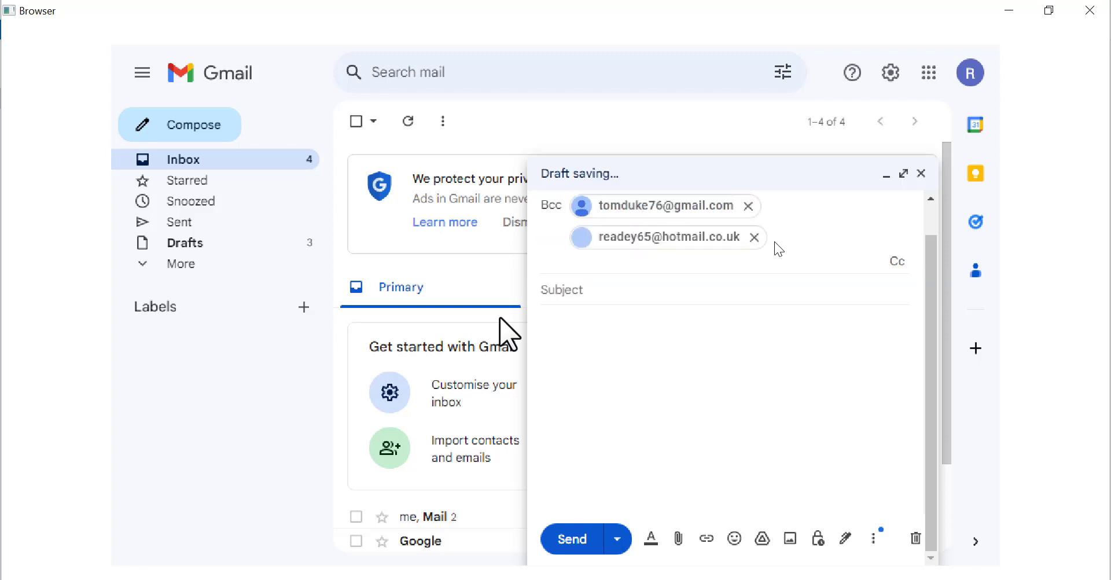
Enter subject 'Hello', paste the automation-software paragraph as the body, and send
key(Tab)
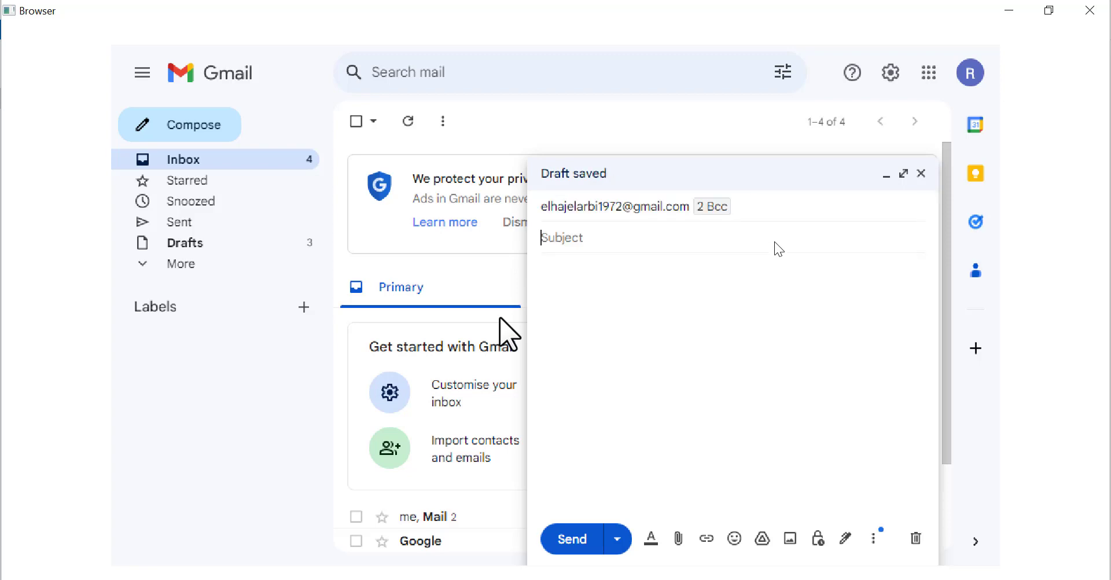
text(Hello)
key(Tab)
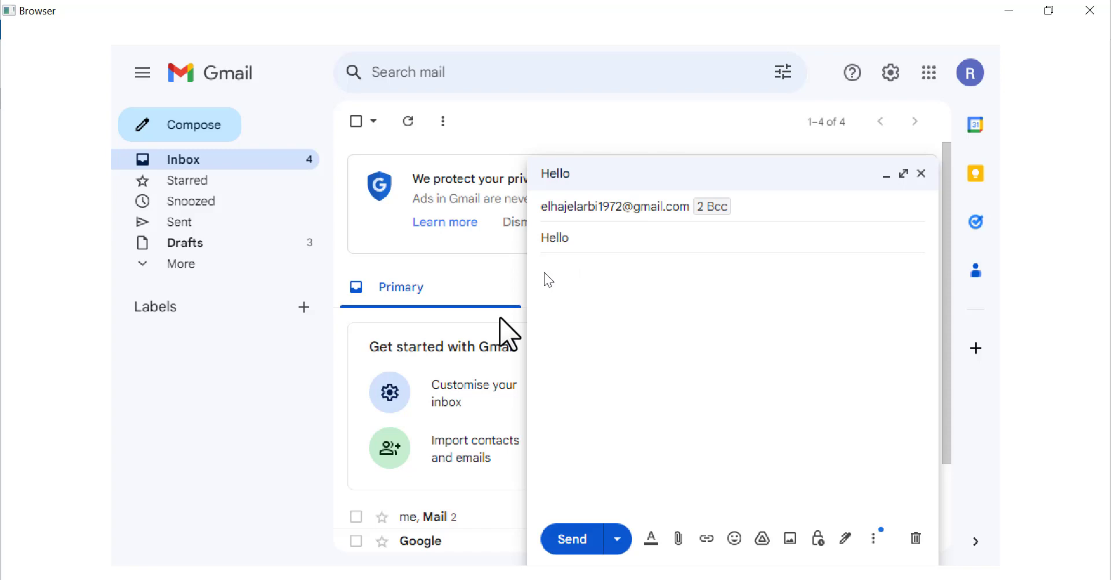
key(ctrl+v)
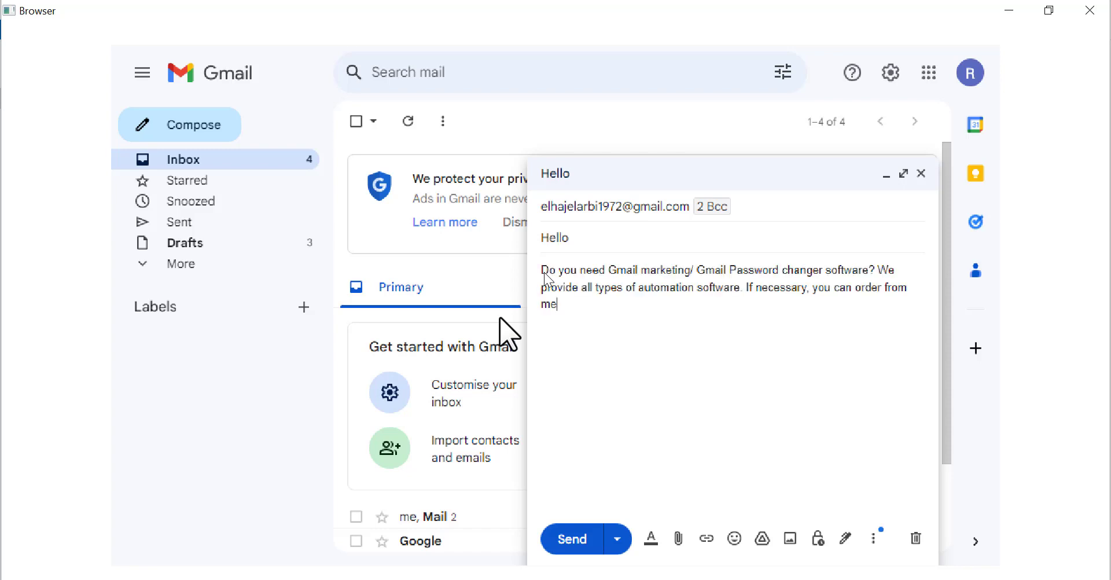
key(ctrl+Return)
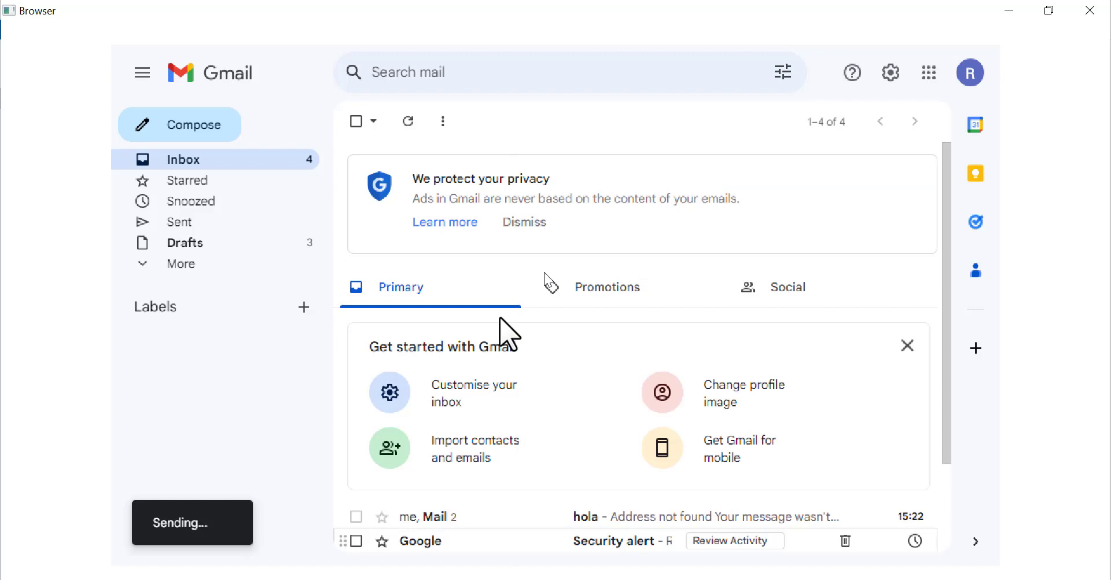
Start a new email addressed to one recipient with two pasted Bcc addresses
click(143, 131)
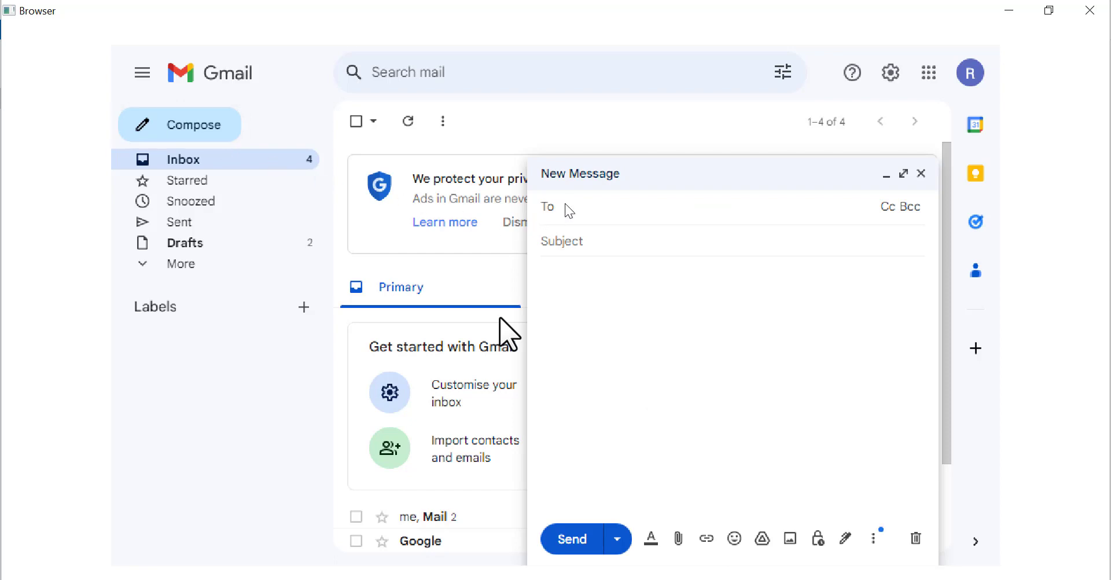
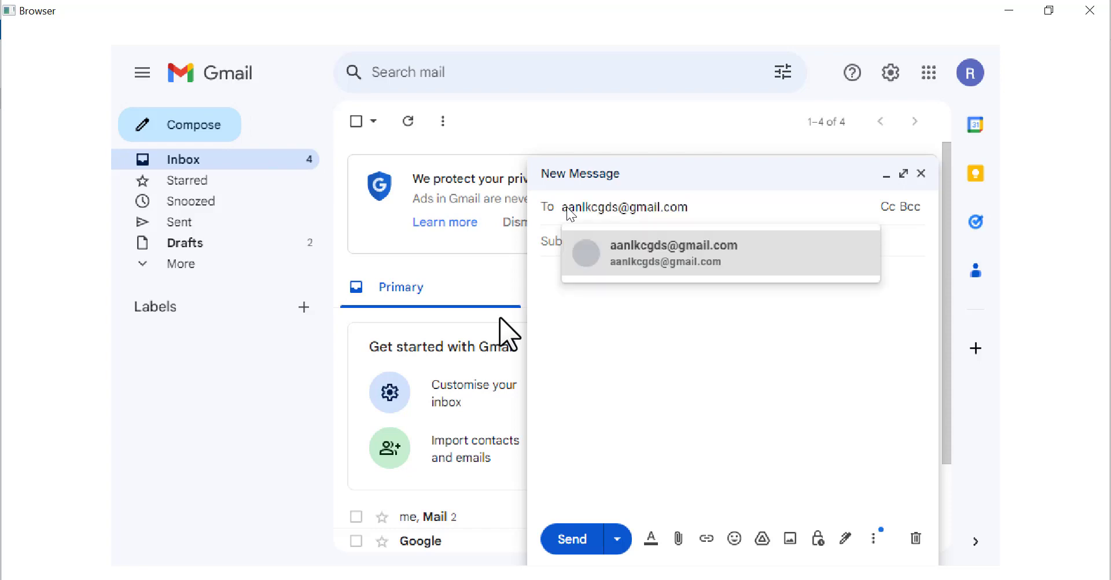
key(ctrl+shift+b)
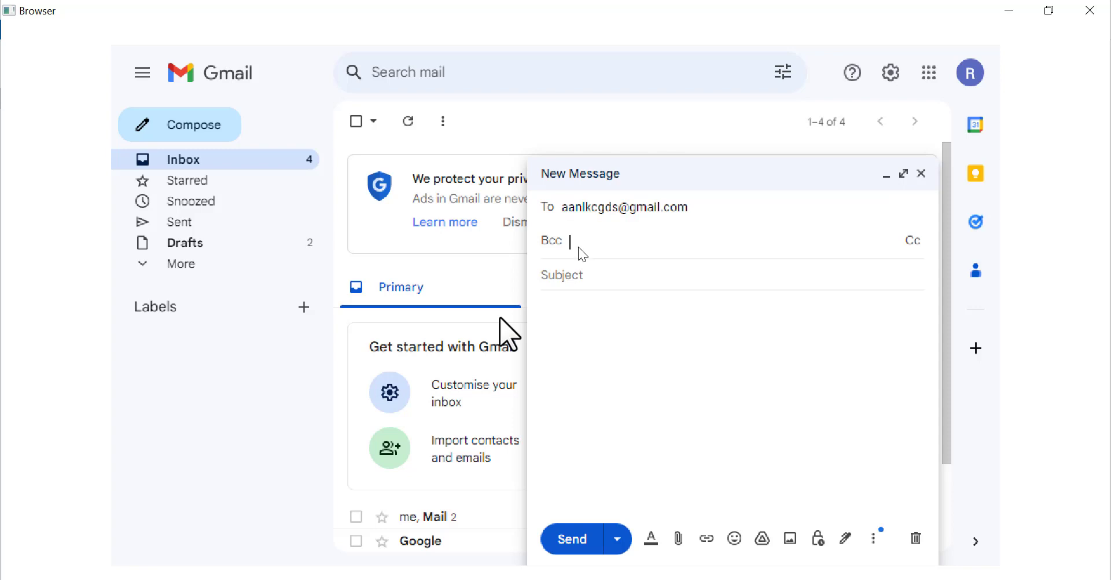
key(ctrl+v)
mouse_move(764, 235)
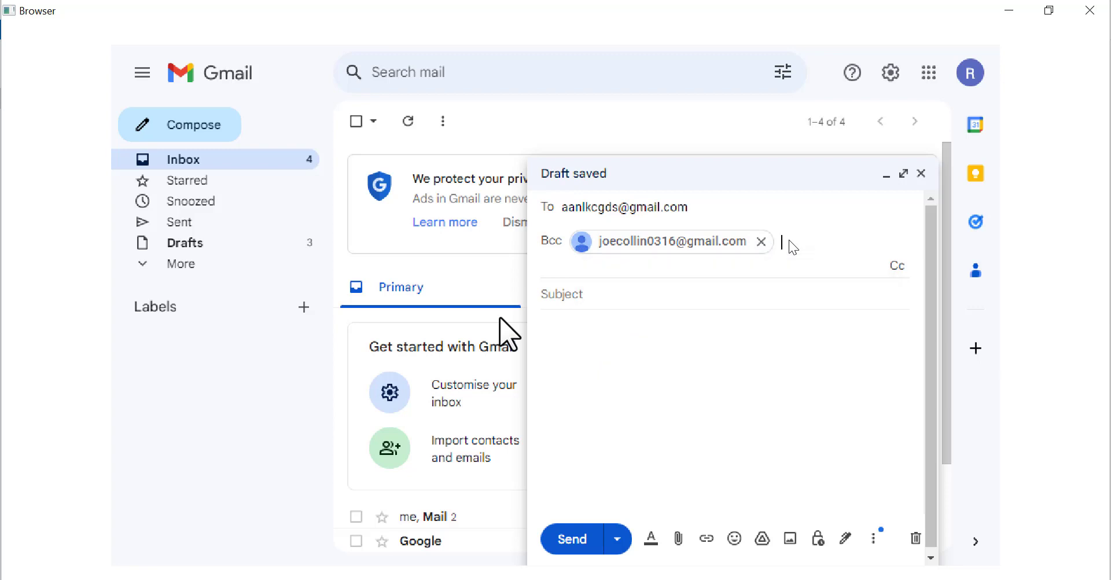
key(ctrl+v)
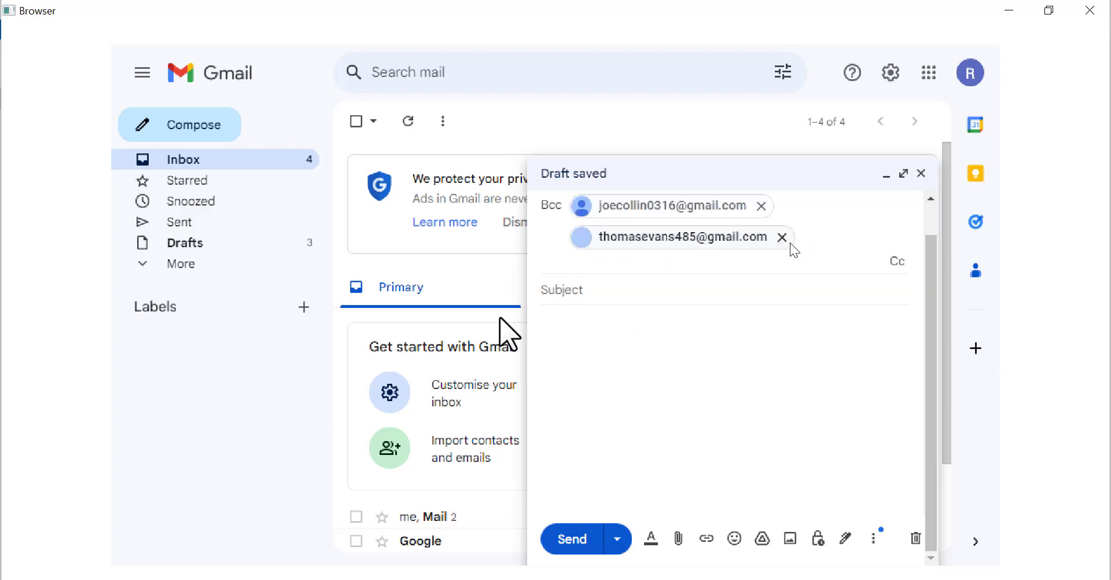
Give it subject 'HI', write a one-line name signature body, and send it
key(Tab)
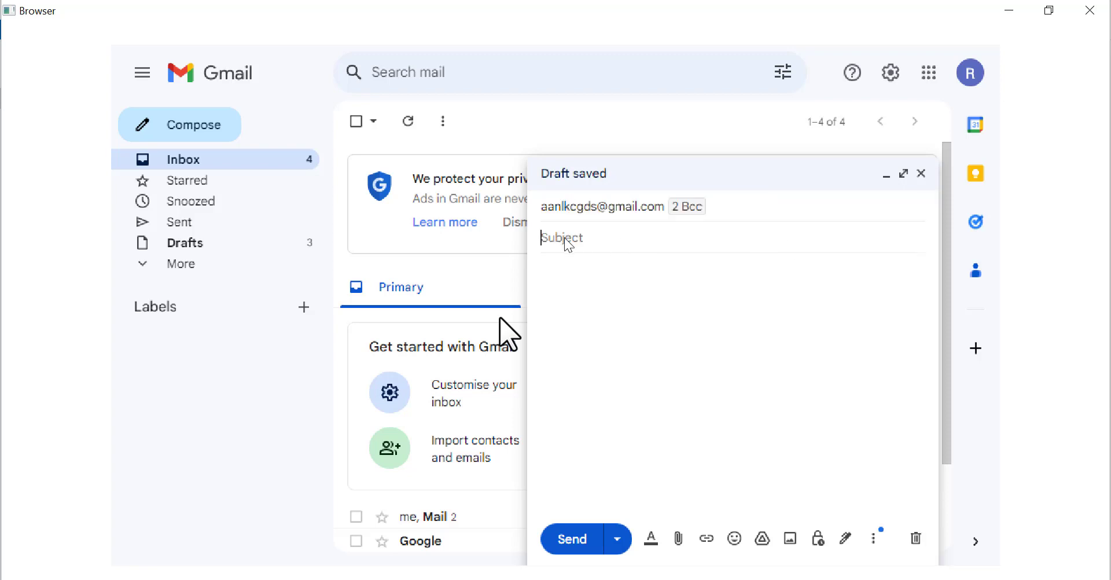
text(HI)
key(Tab)
text(A m S M SABBIR)
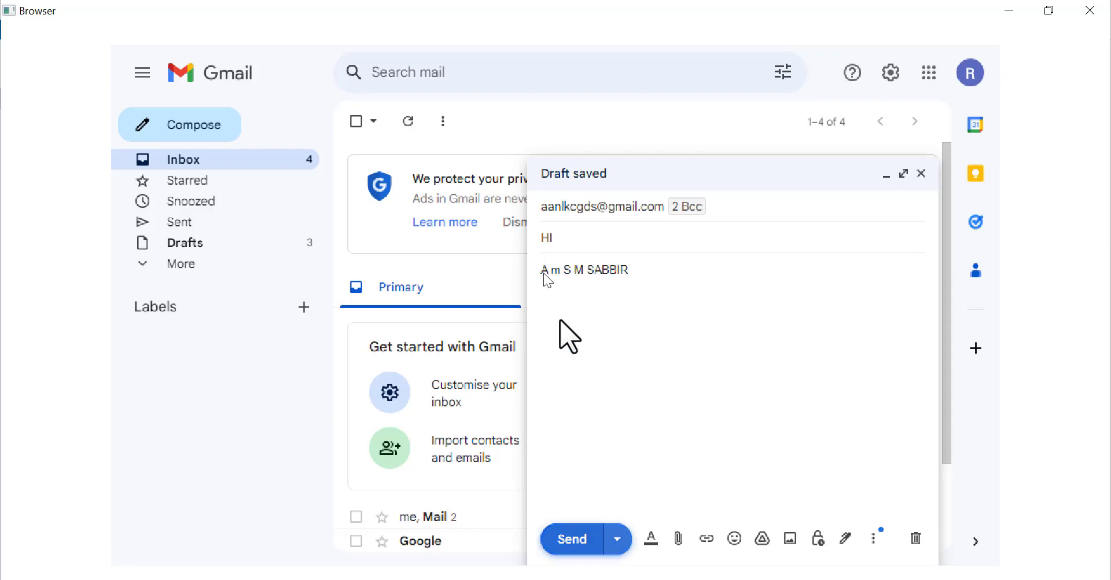
key(ctrl+Return)
mouse_move(455, 578)
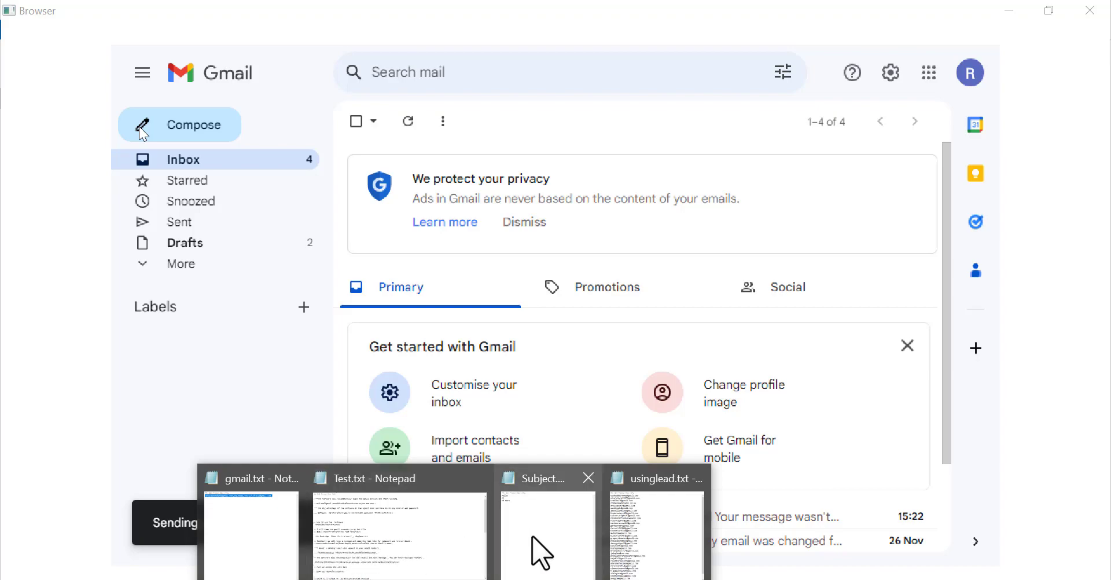
Switch from Subject.txt to bring the Test.txt notes forward in Notepad
click(531, 538)
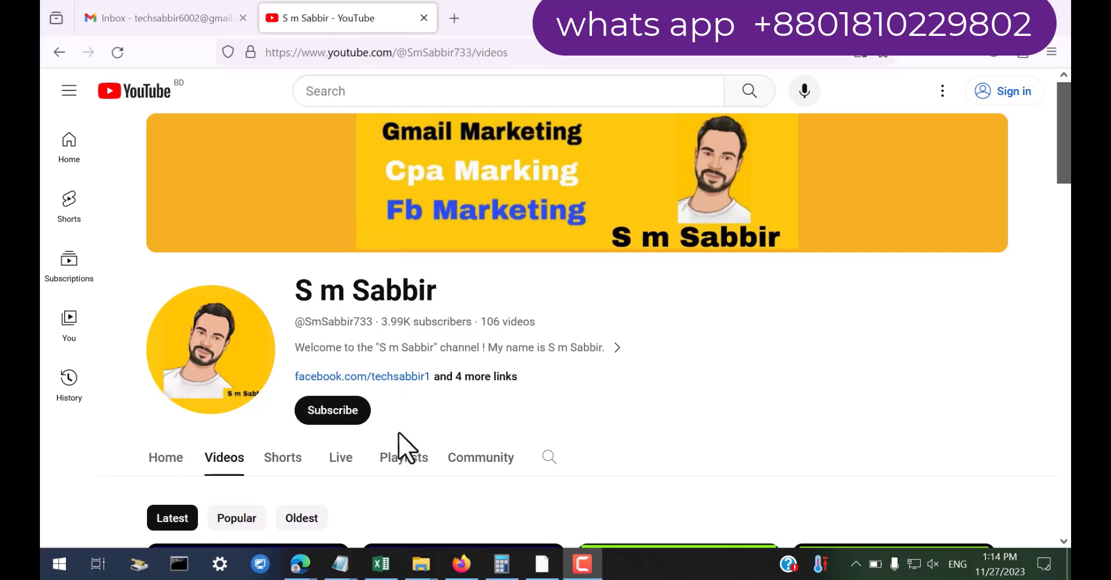
mouse_move(342, 563)
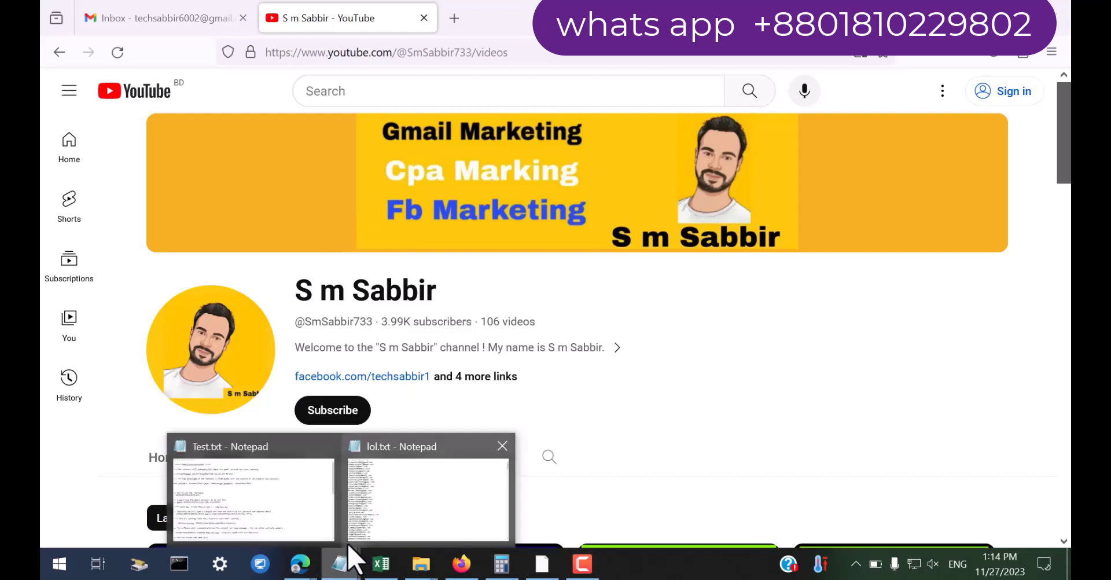
click(255, 492)
drag(93, 57, 372, 59)
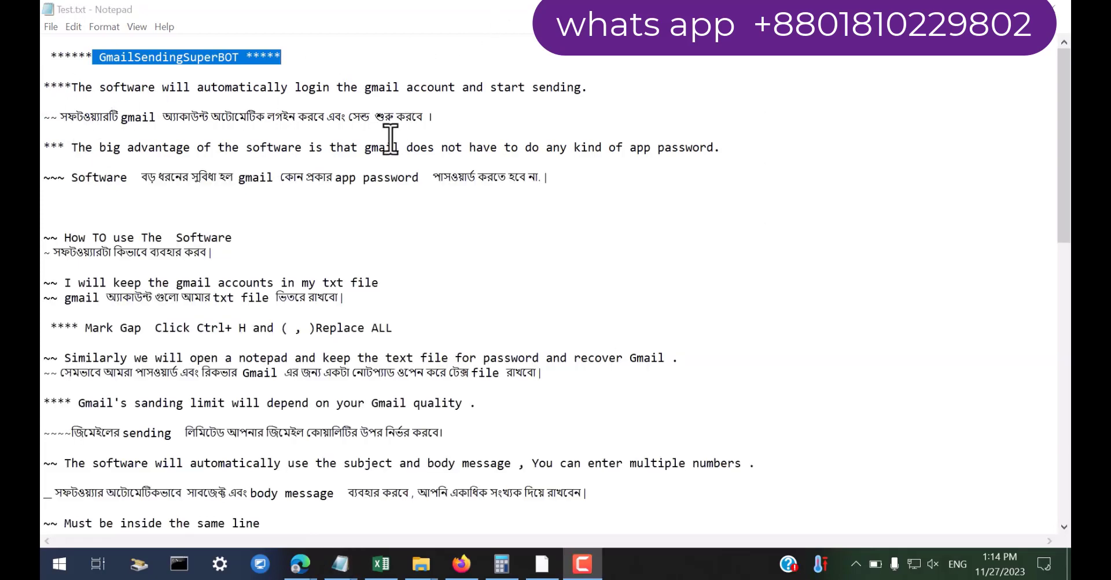
click(64, 147)
key(shift+End)
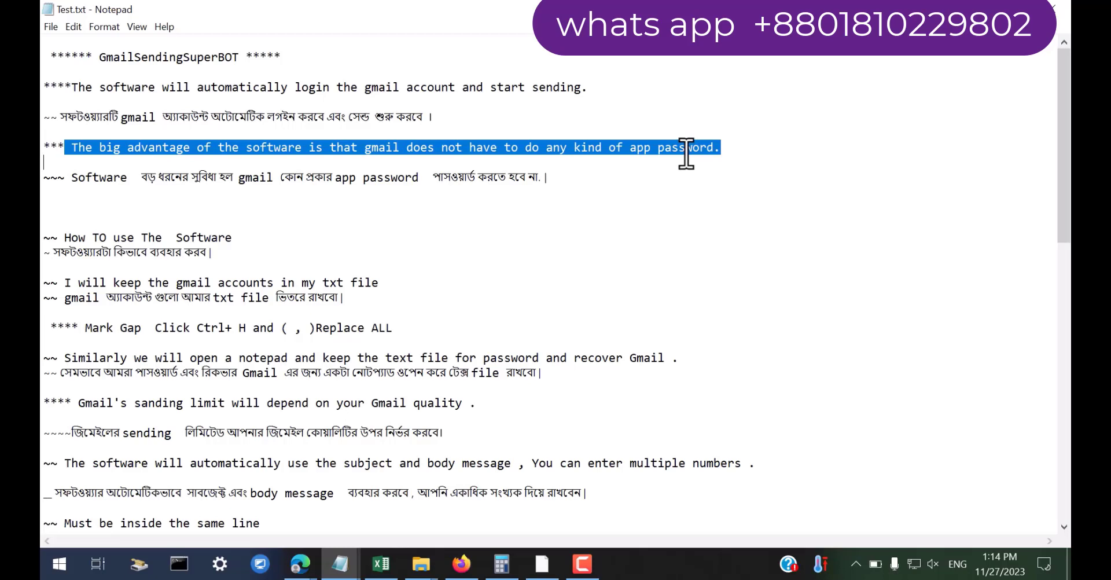
drag(46, 178, 576, 189)
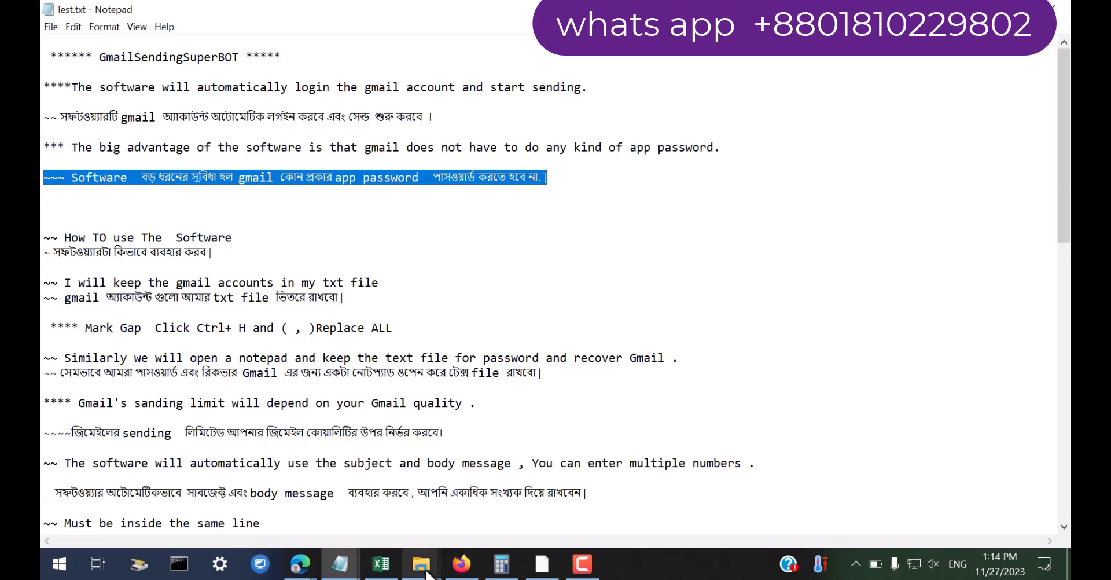
Extract GmailSendingSuperBOT.rar into a GmailSendingSuperBOT folder
mouse_move(442, 550)
click(377, 504)
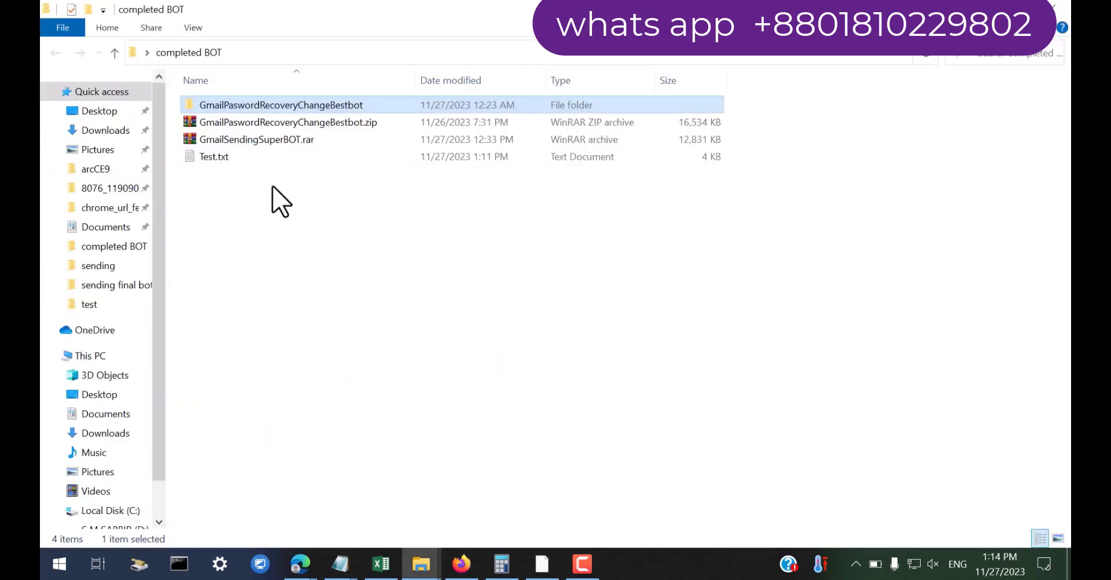
click(252, 140)
right_click(251, 139)
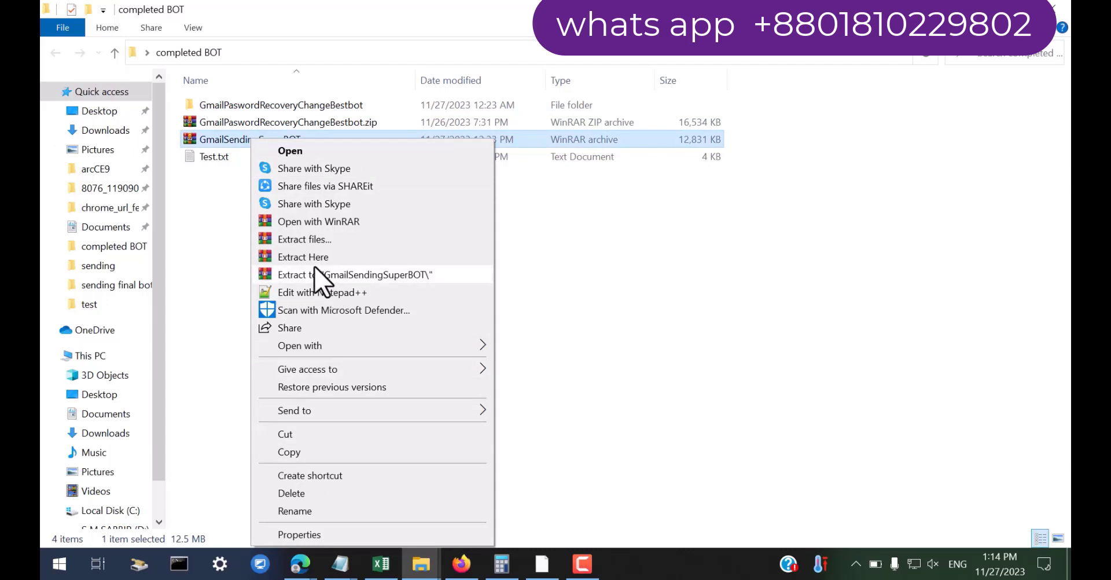
click(299, 240)
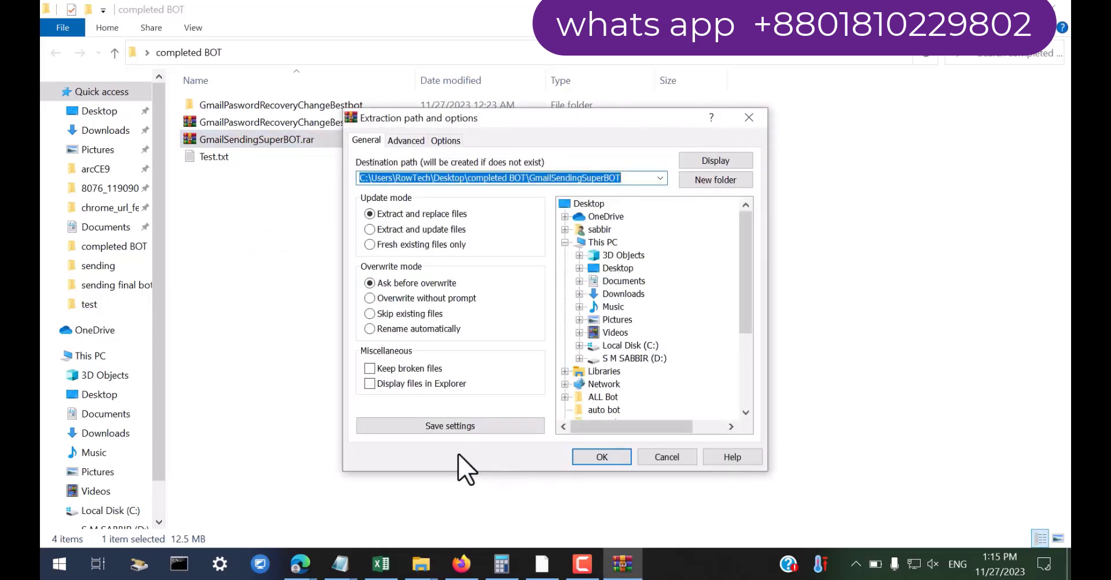
click(603, 460)
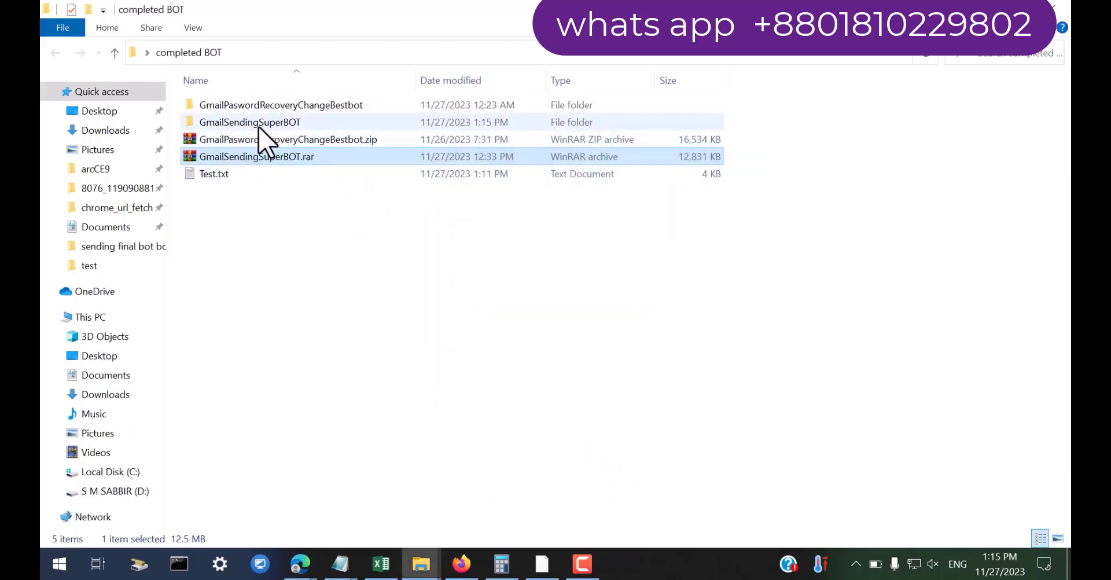
Open the nested GmailSendingSuperBOT folders and select GmailSendingSuperBOT.exe
double_click(258, 127)
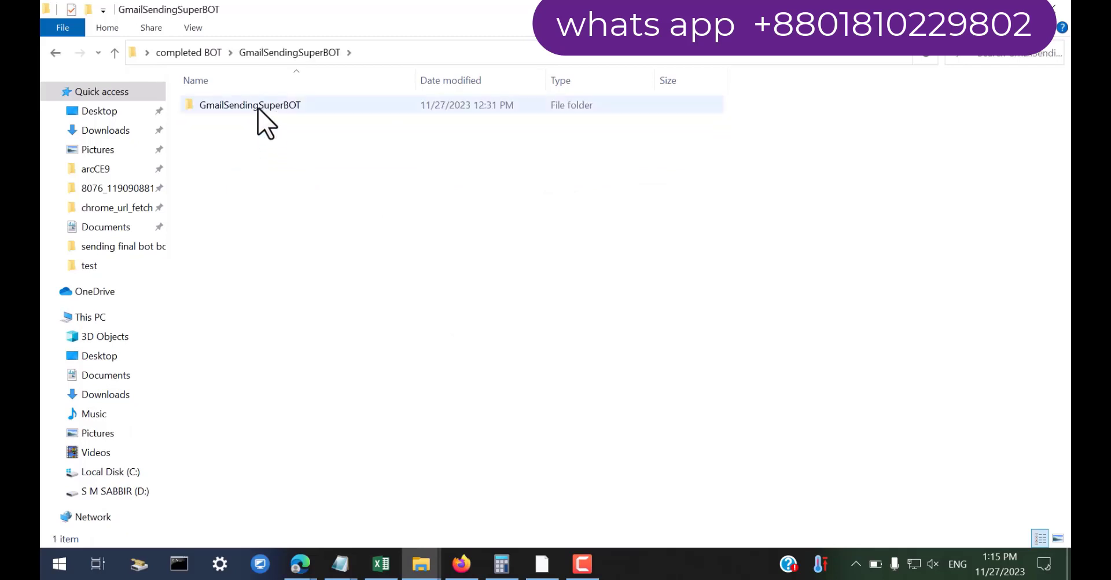
double_click(259, 106)
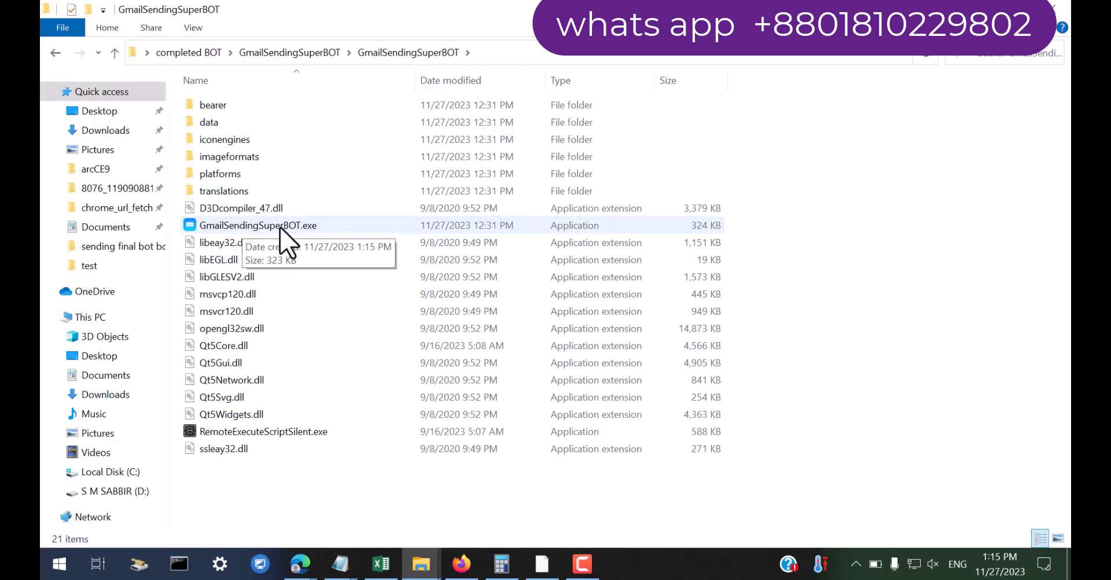
click(281, 227)
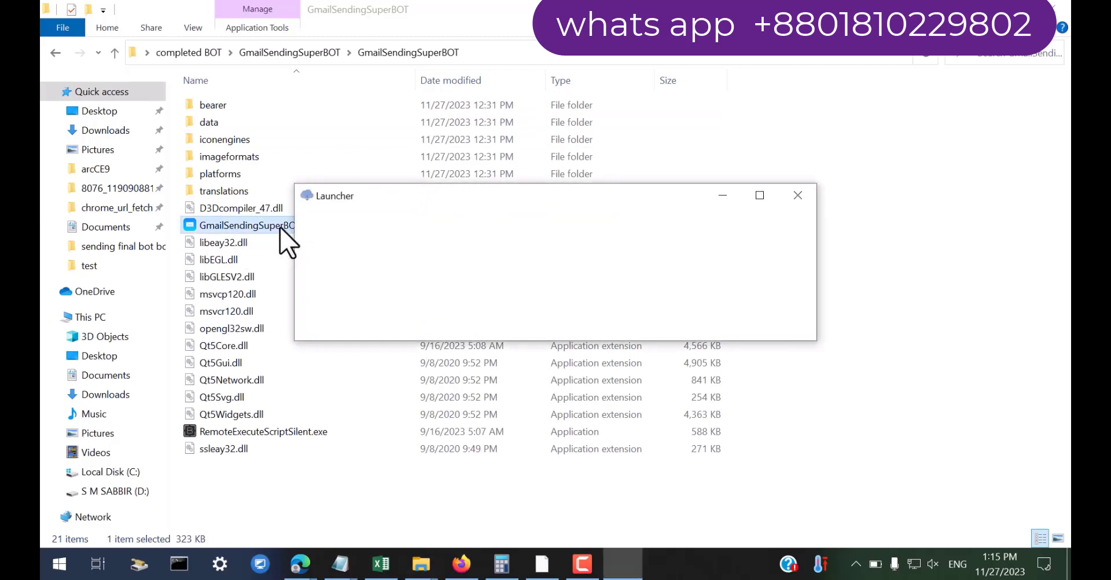
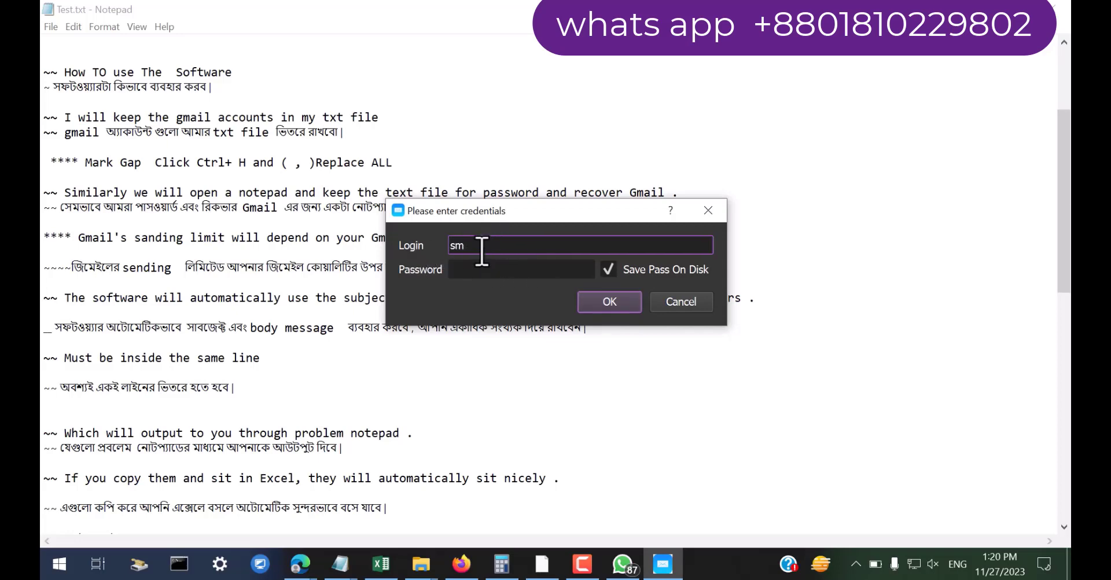
Log in to the bot with the account password, then shift and narrow its settings window behind the Notepad notes
click(475, 269)
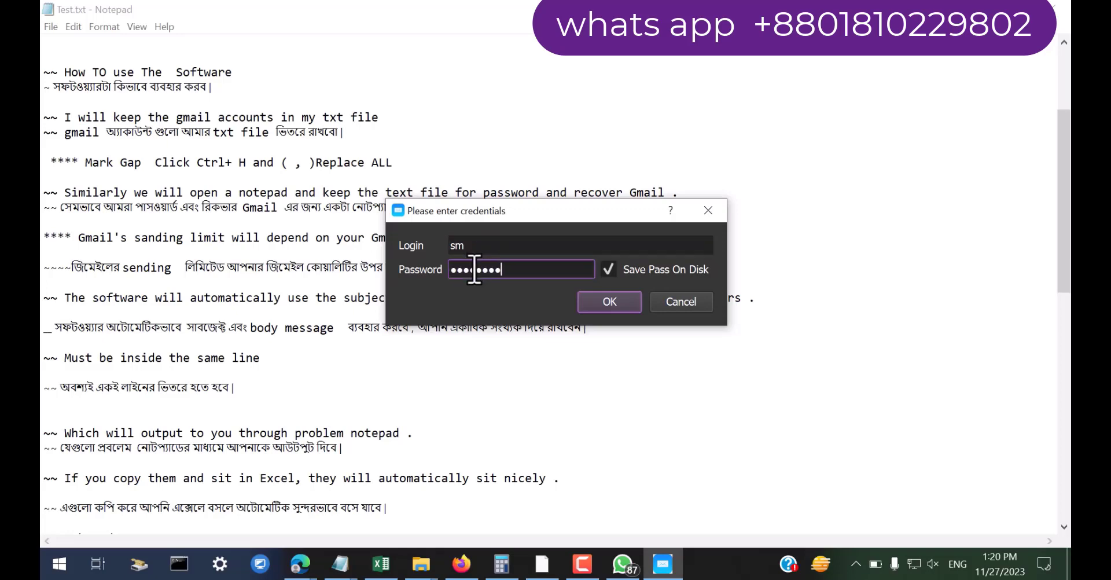
click(593, 306)
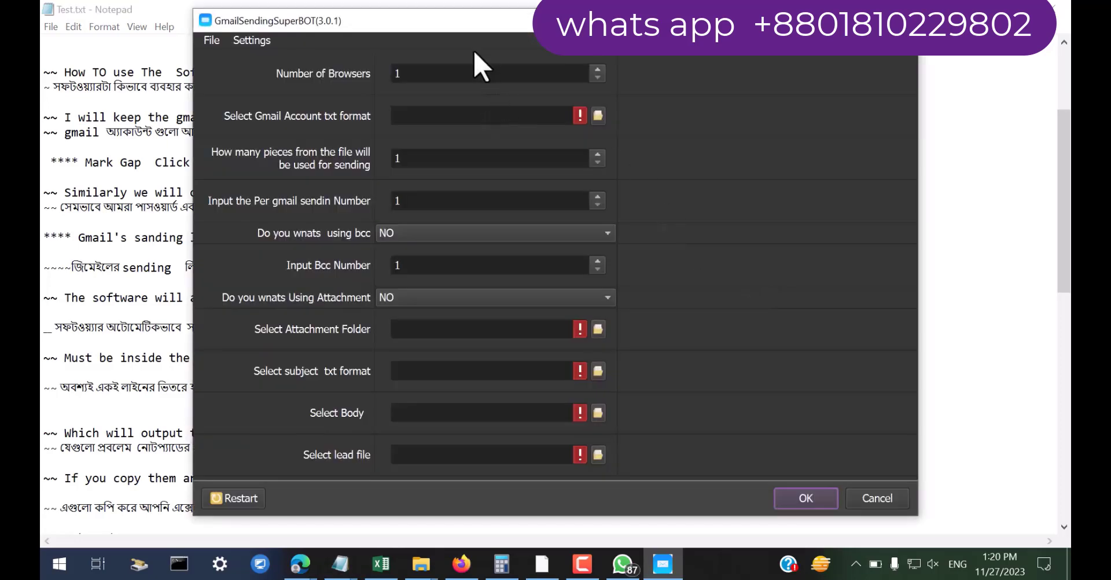
drag(463, 40, 430, 57)
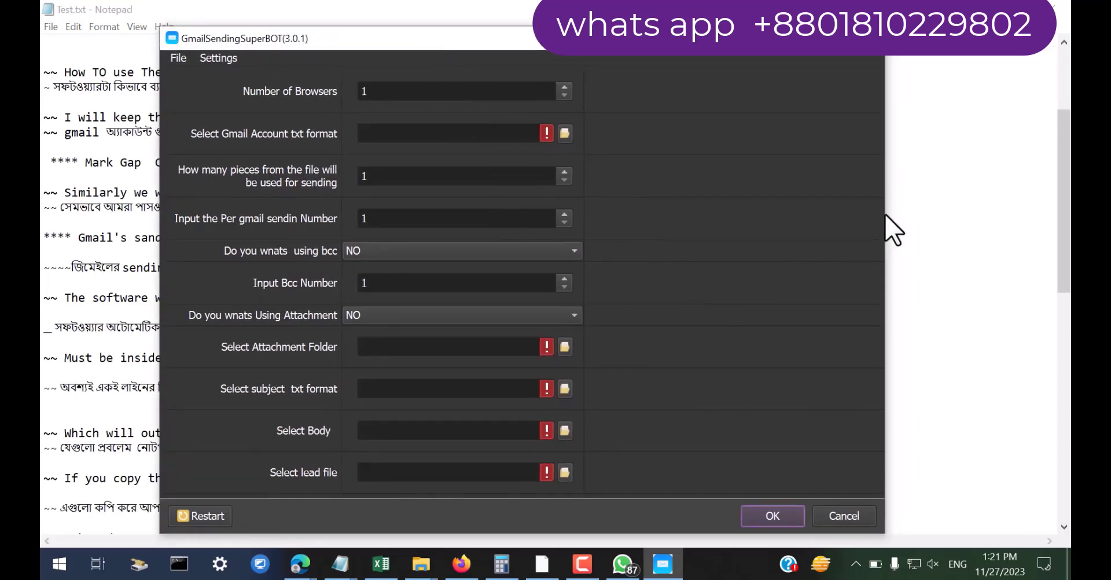
drag(886, 229, 772, 211)
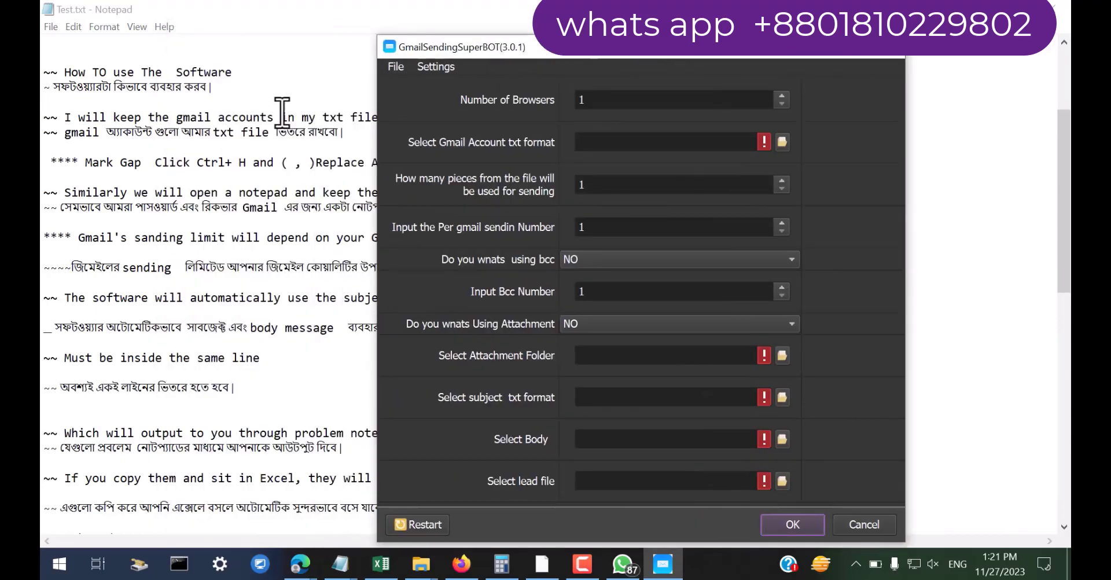
click(272, 92)
scroll(271, 92, up, 4)
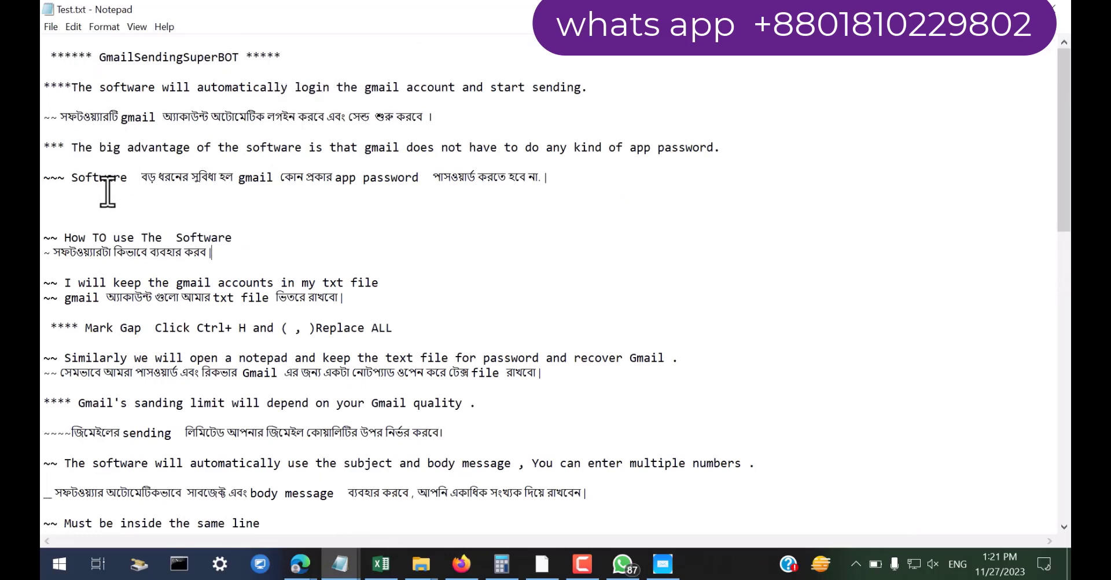
scroll(116, 193, down, 1)
drag(46, 192, 272, 199)
scroll(254, 191, down, 1)
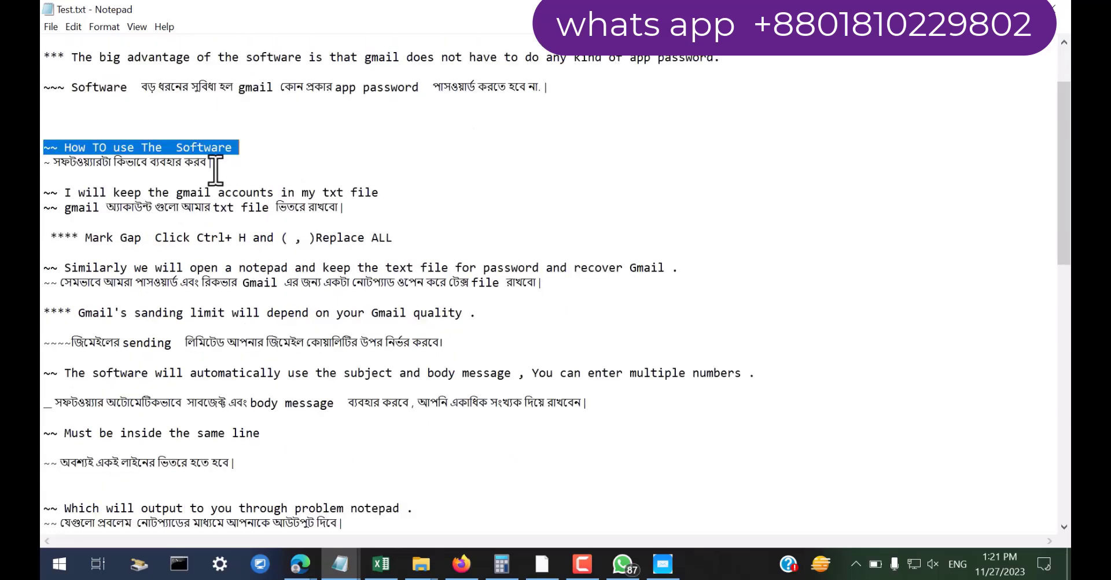
scroll(290, 163, down, 1)
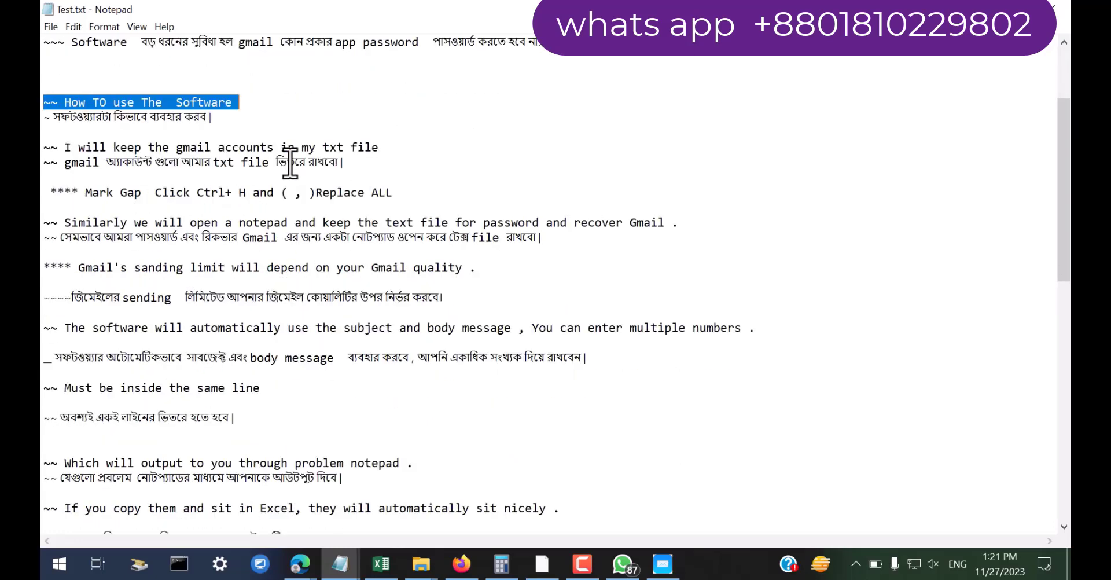
drag(50, 149, 387, 148)
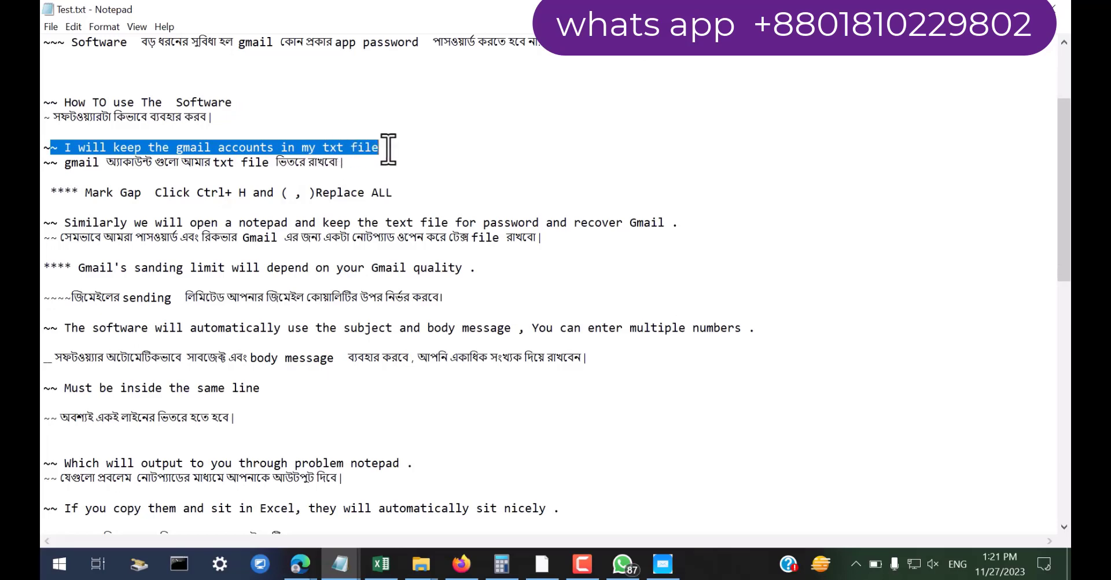
drag(71, 193, 385, 192)
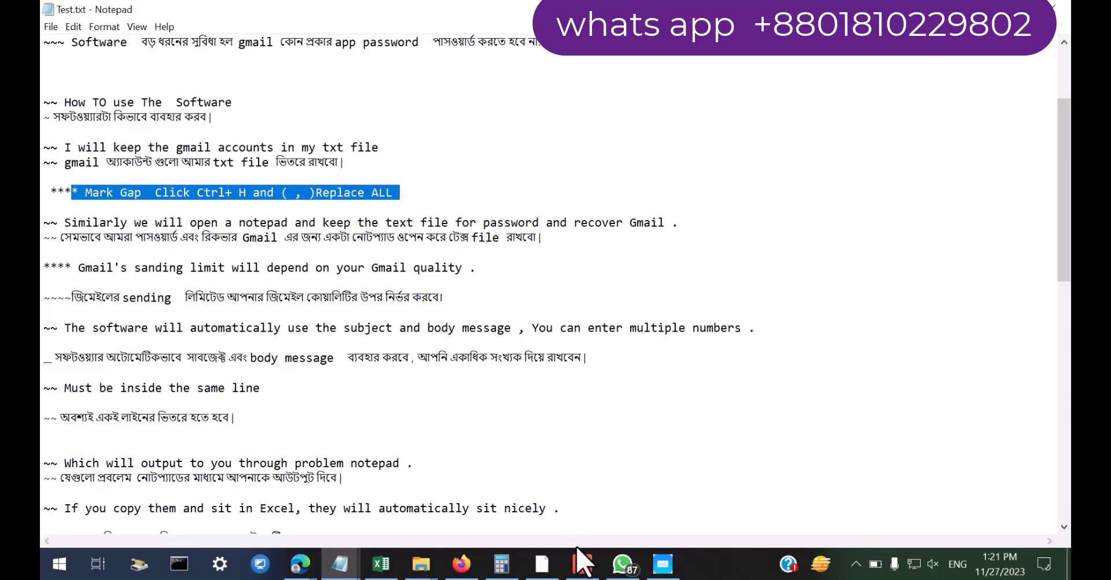
mouse_move(421, 564)
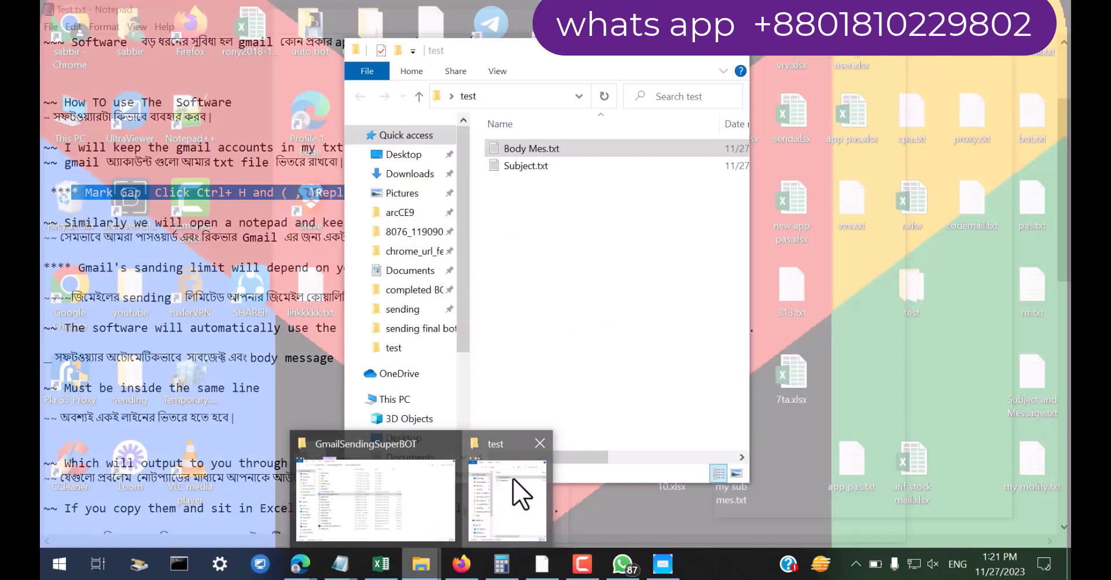
Create an empty gmail.txt in the test folder, open it in Notepad, and bring up the Excel account list
click(521, 495)
right_click(514, 211)
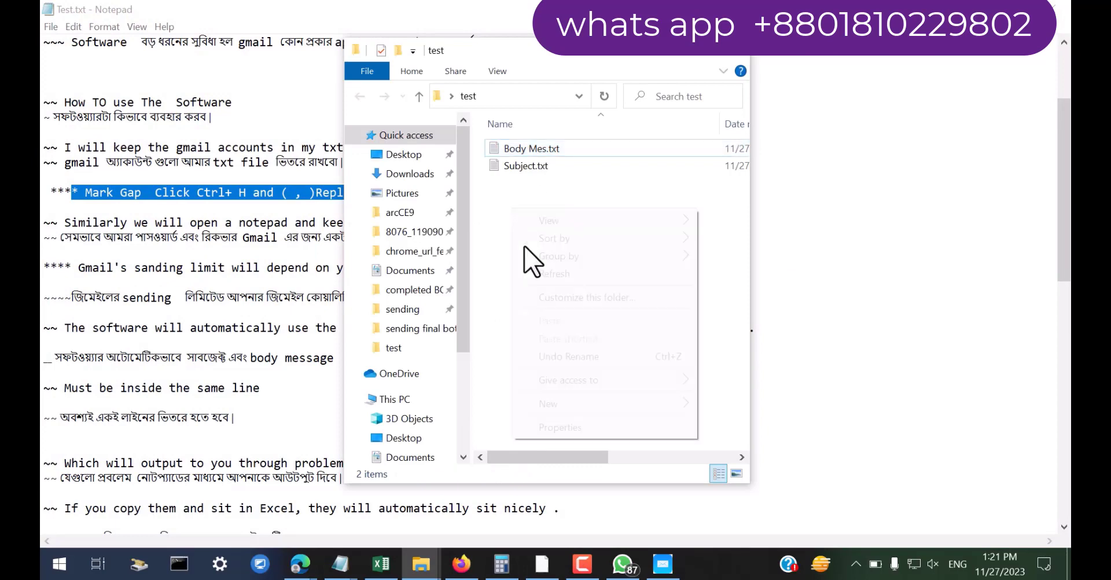
mouse_move(548, 405)
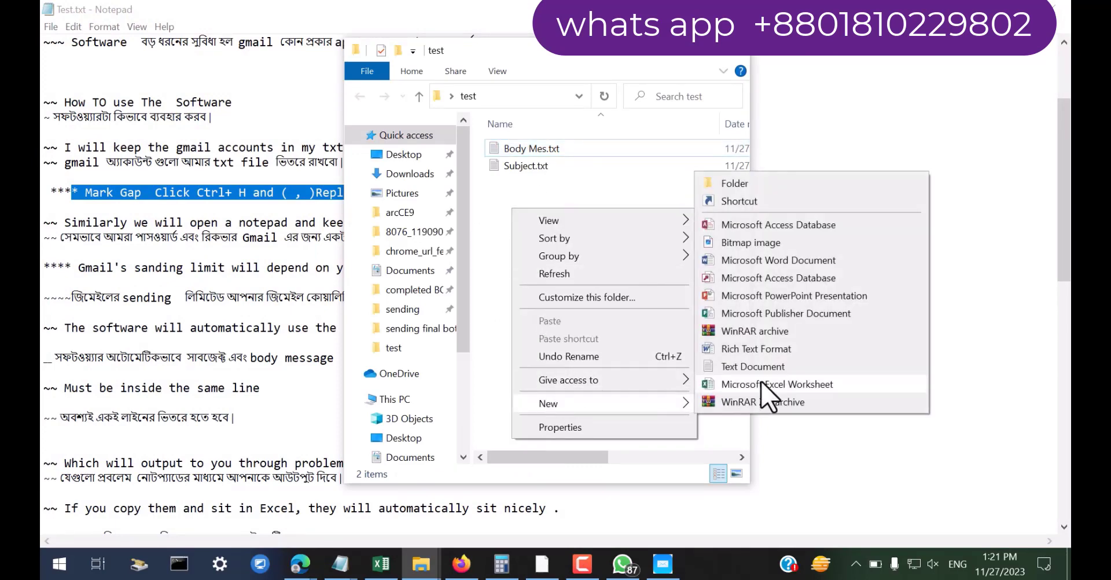
click(769, 365)
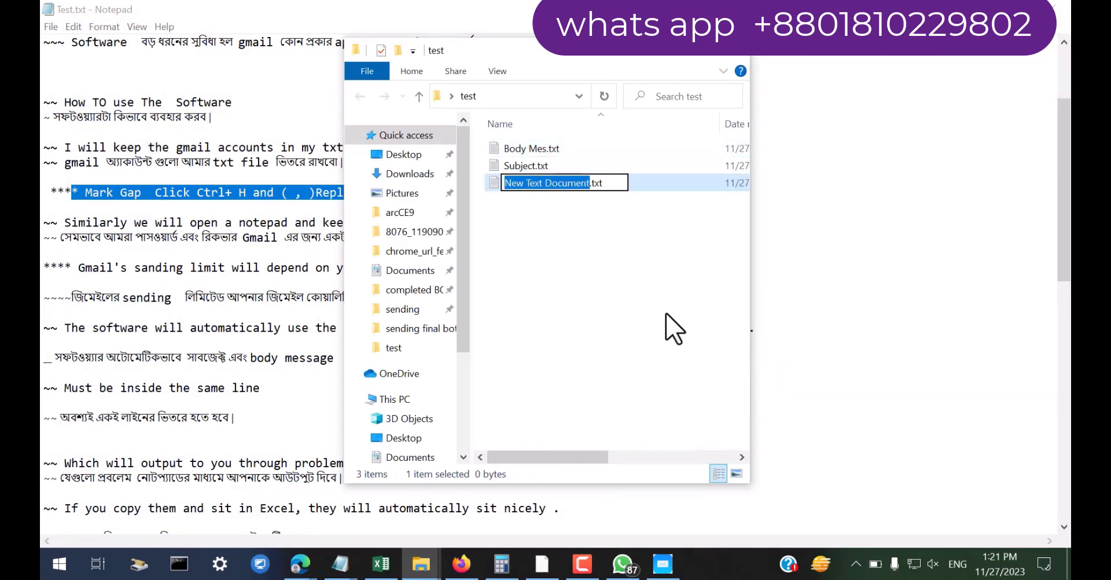
text(gmail)
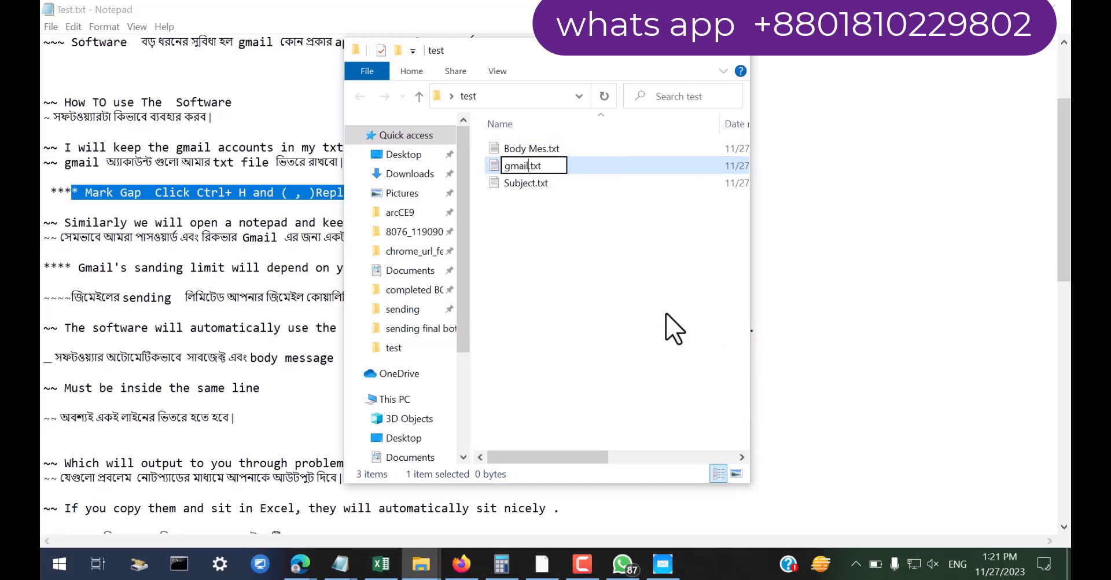
key(Return)
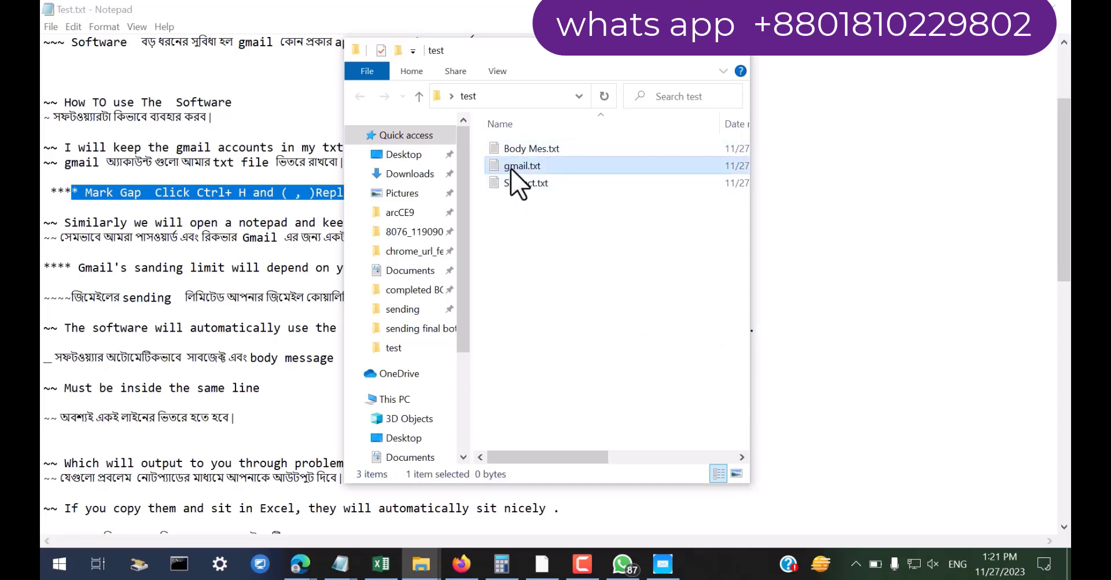
double_click(512, 169)
click(382, 565)
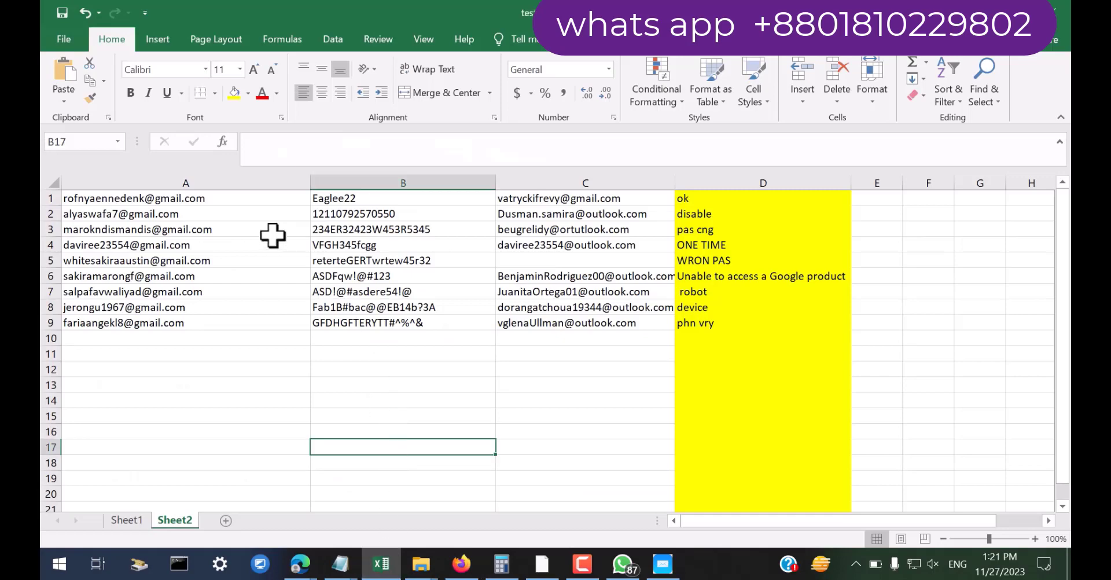
Copy the account addresses, passwords and recovery e-mails in A1:C9
drag(248, 197, 565, 321)
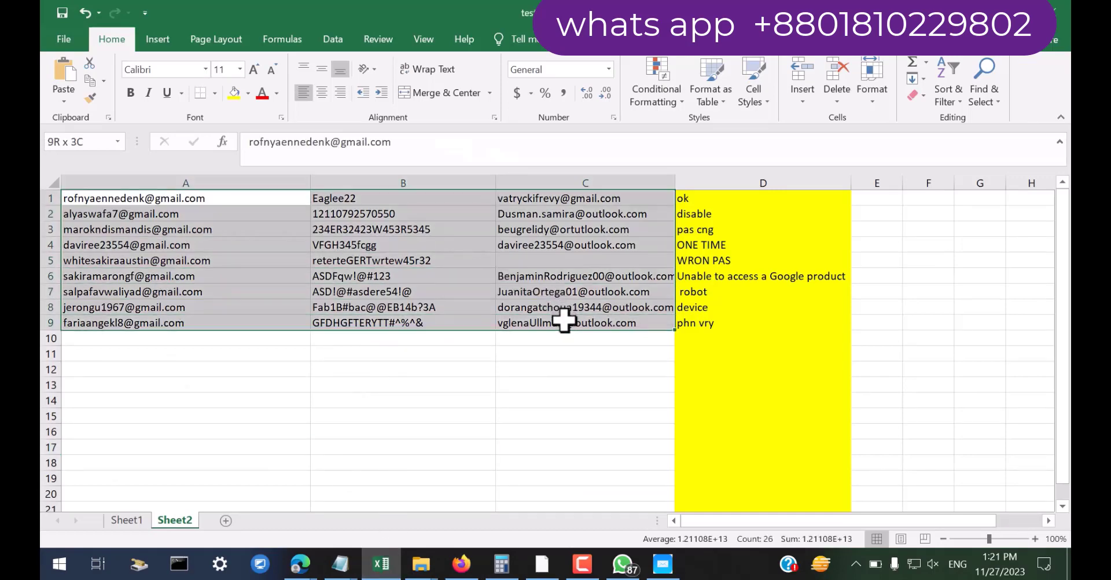
key(ctrl+c)
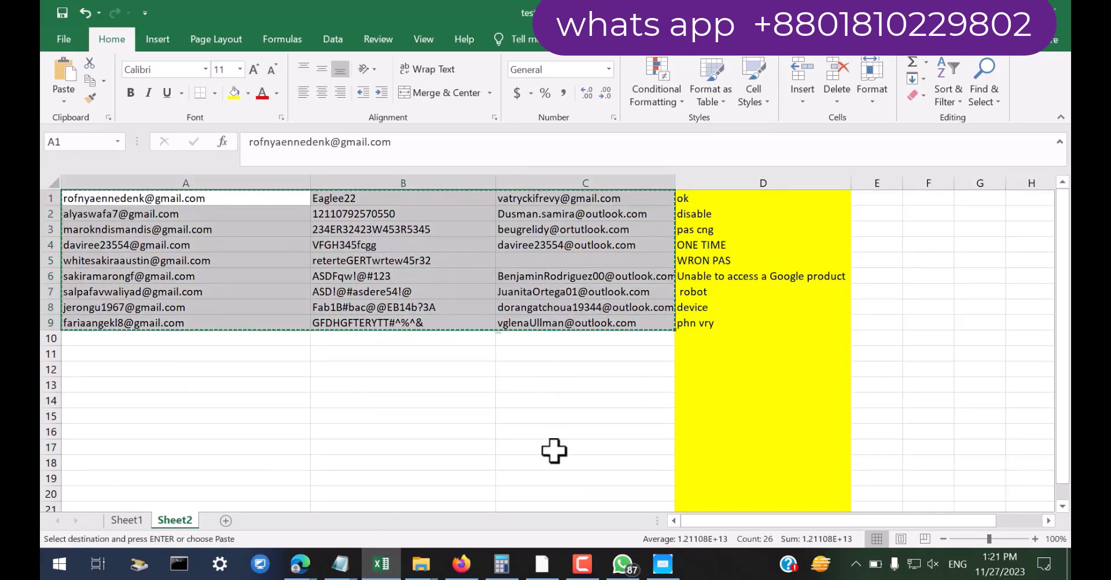
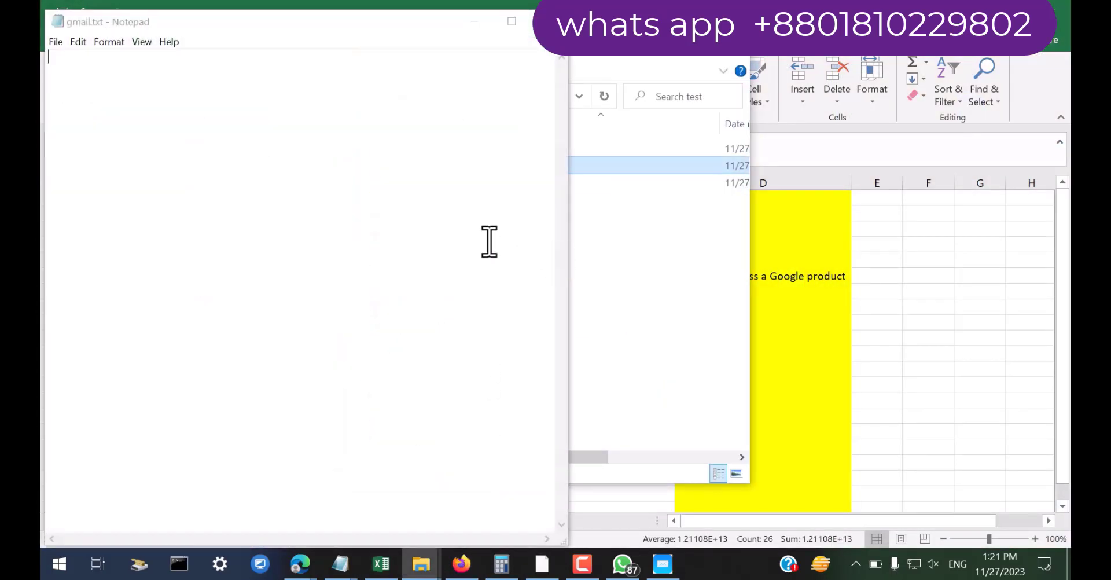
Place the cursor in the empty gmail.txt document so the copied rows A1:C9 can be pasted
click(326, 137)
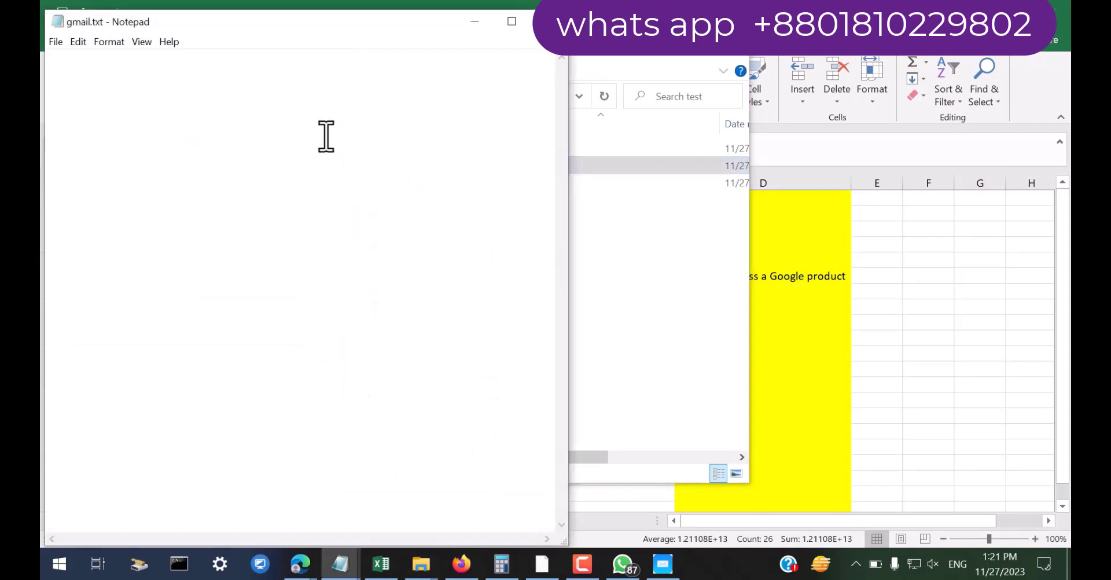
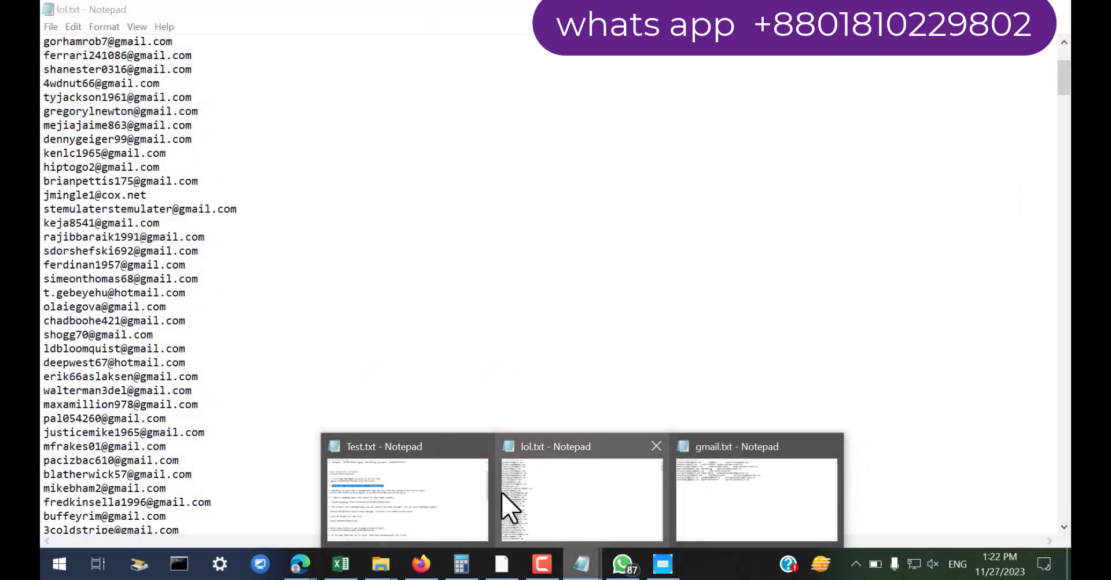
Bring the Test.txt window to the front and select the 'Mark Gap Click Ctrl+' instruction text
click(442, 503)
click(103, 202)
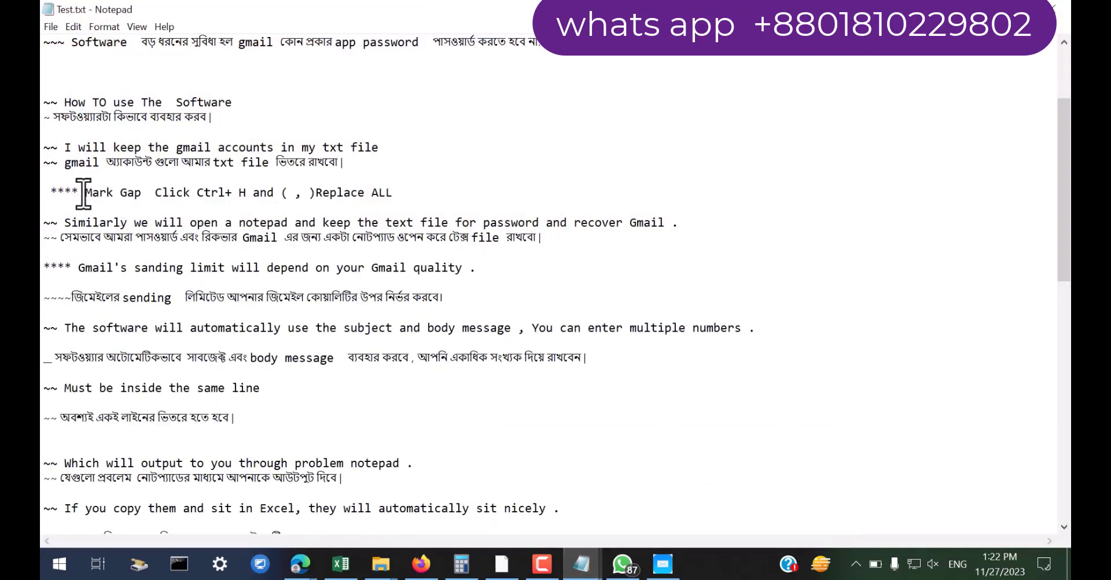
drag(79, 197, 235, 203)
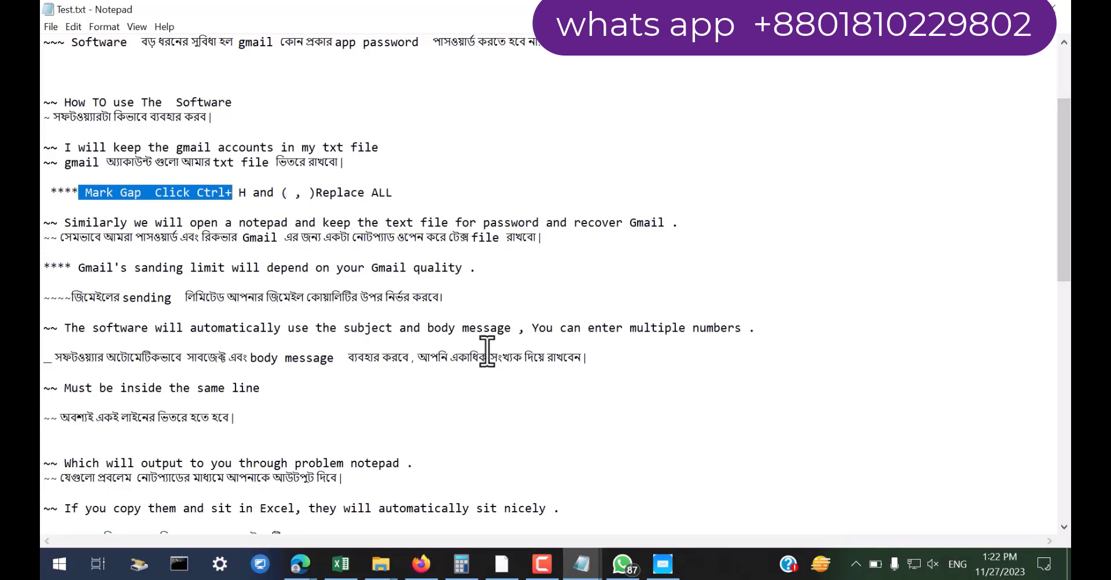
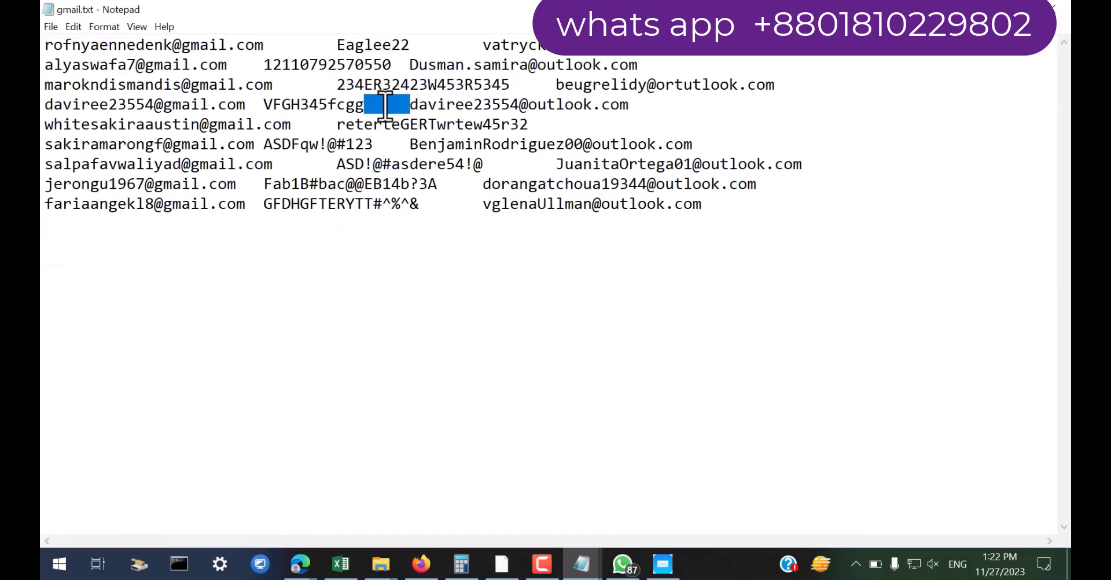
Open the Replace dialog over gmail.txt with the tab gap as the Find what text
key(ctrl+h)
click(193, 160)
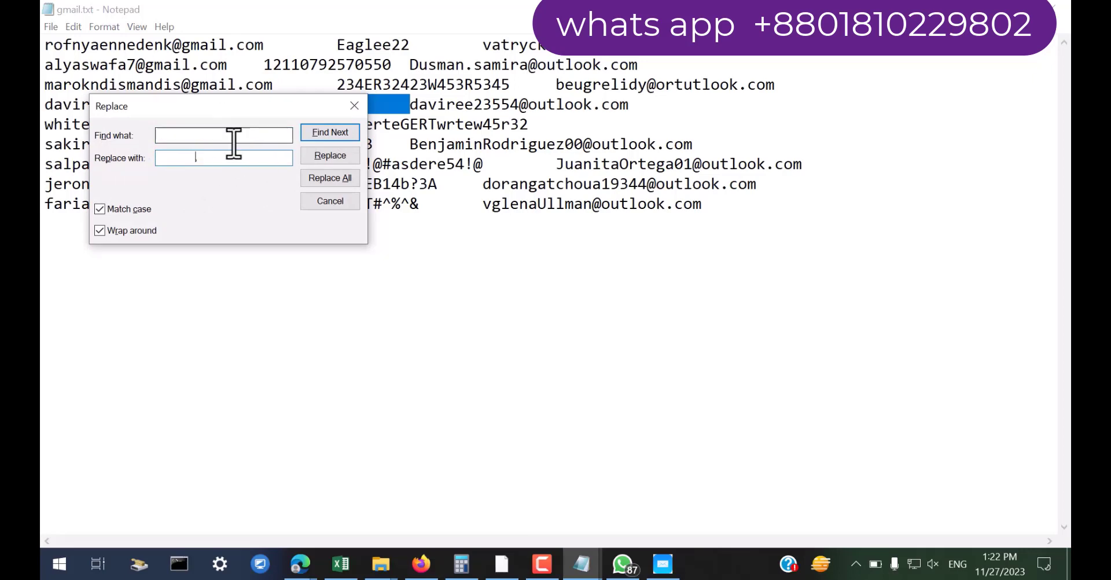
Replace every tab in gmail.txt with a comma using Replace All
double_click(205, 157)
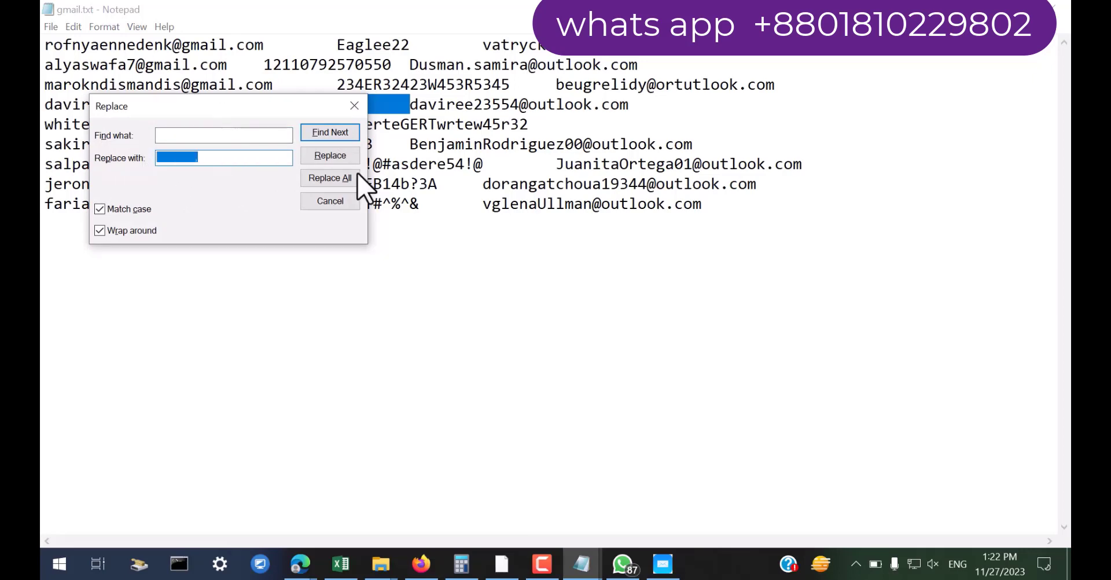
click(354, 106)
key(ctrl+h)
drag(215, 155, 139, 158)
click(330, 178)
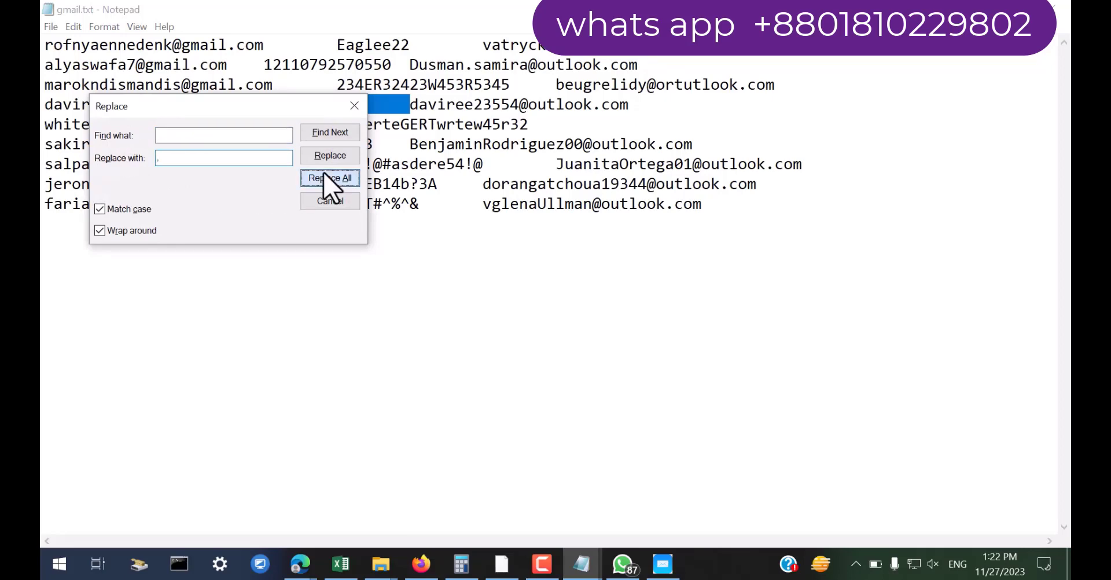
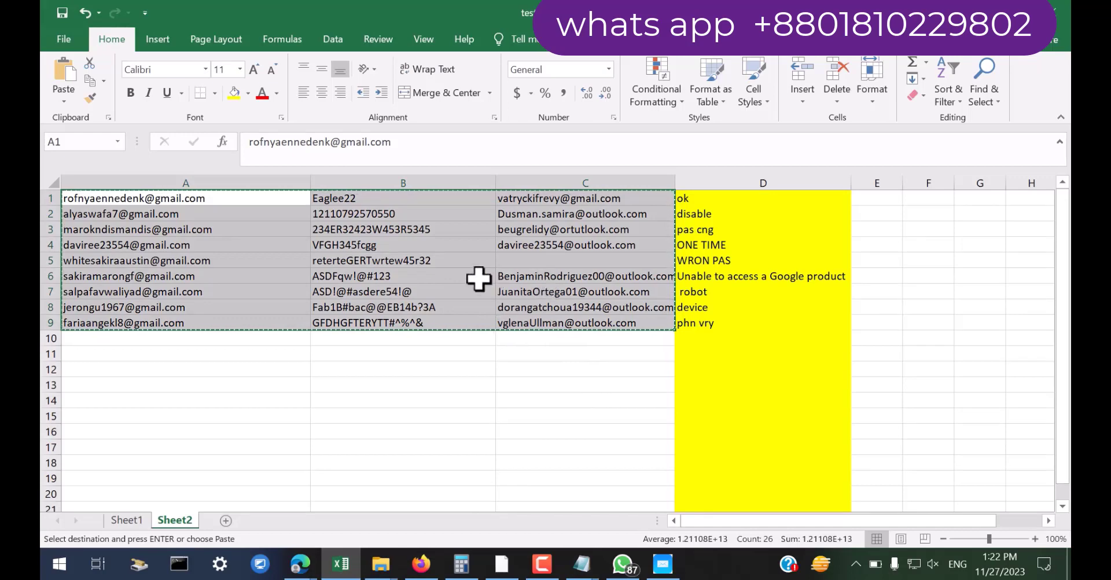
Select row 1, then the status note cells D2 through D9 in column D
click(47, 198)
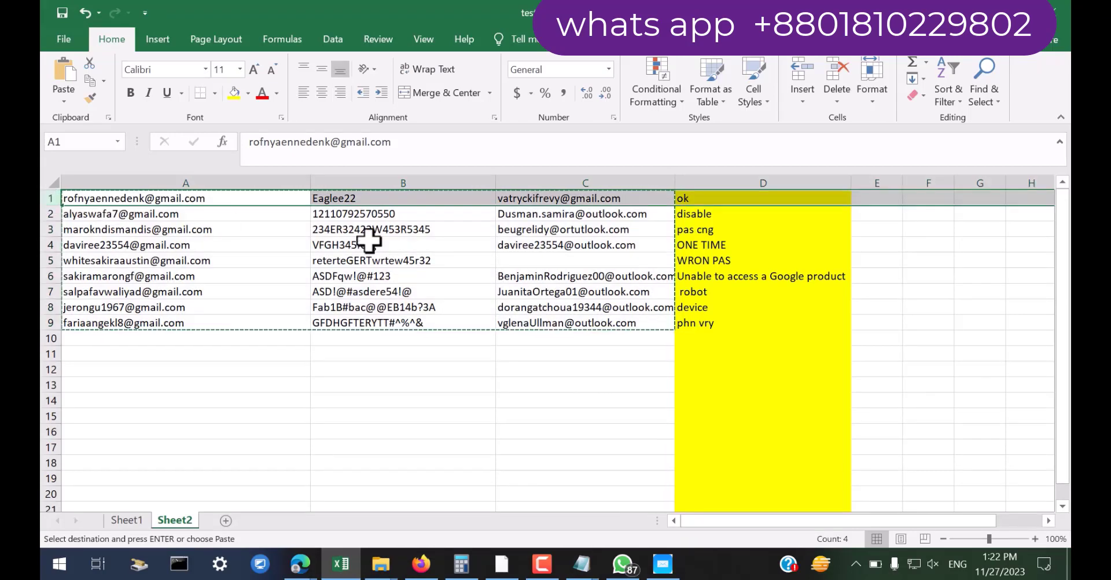
drag(702, 215, 707, 322)
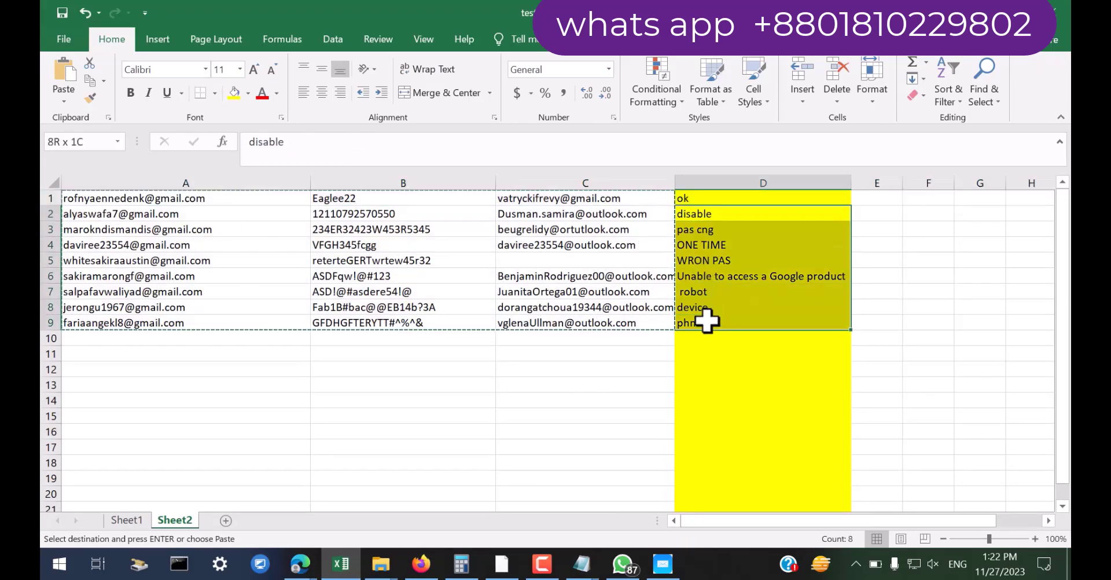
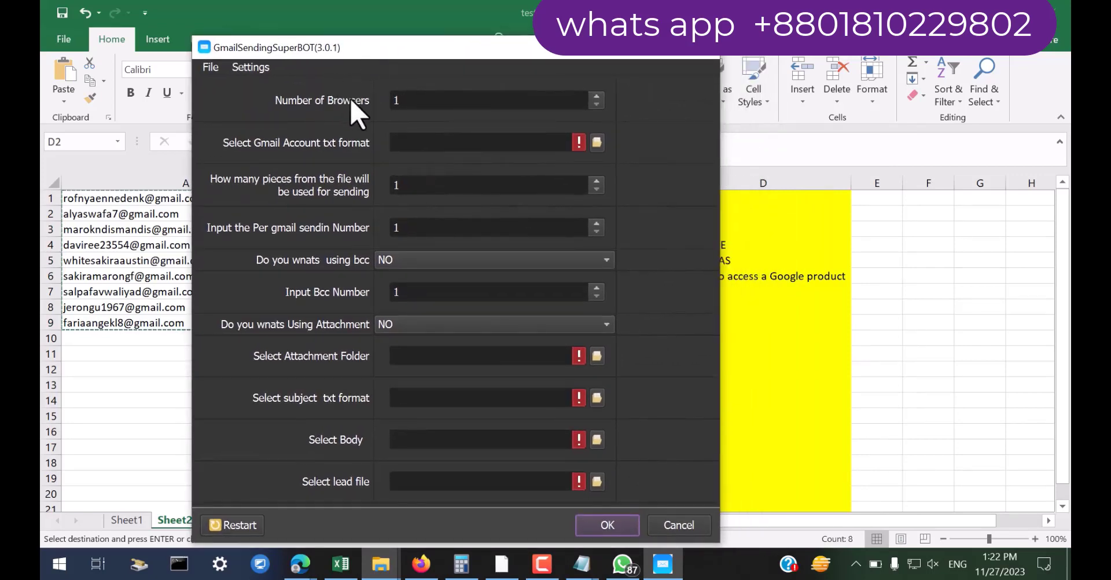
Select the number-of-browsers value, then load gmail.txt from Desktop\test as the Gmail account file
double_click(405, 101)
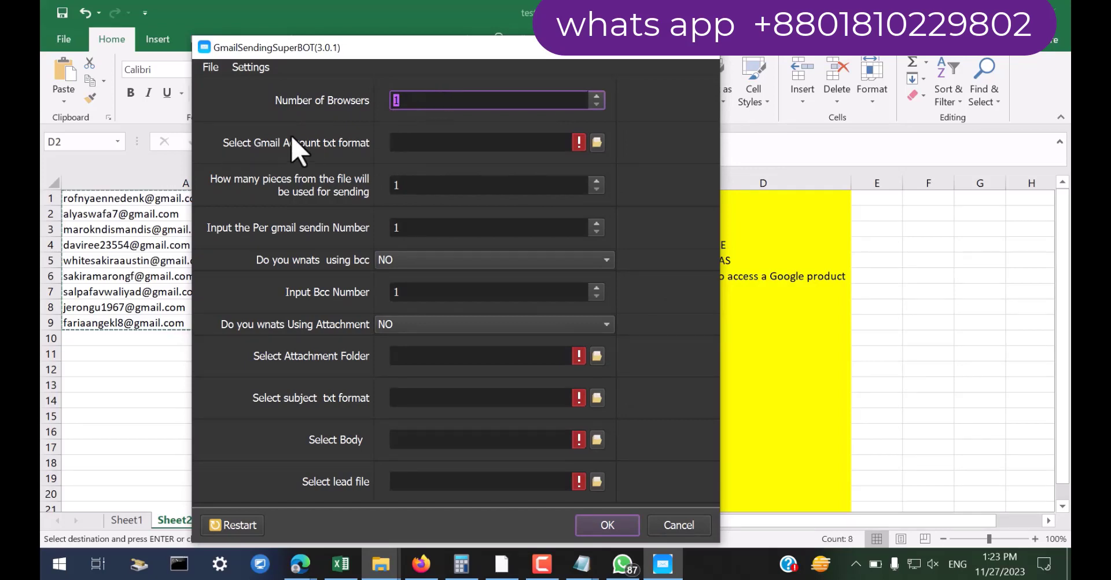
click(596, 143)
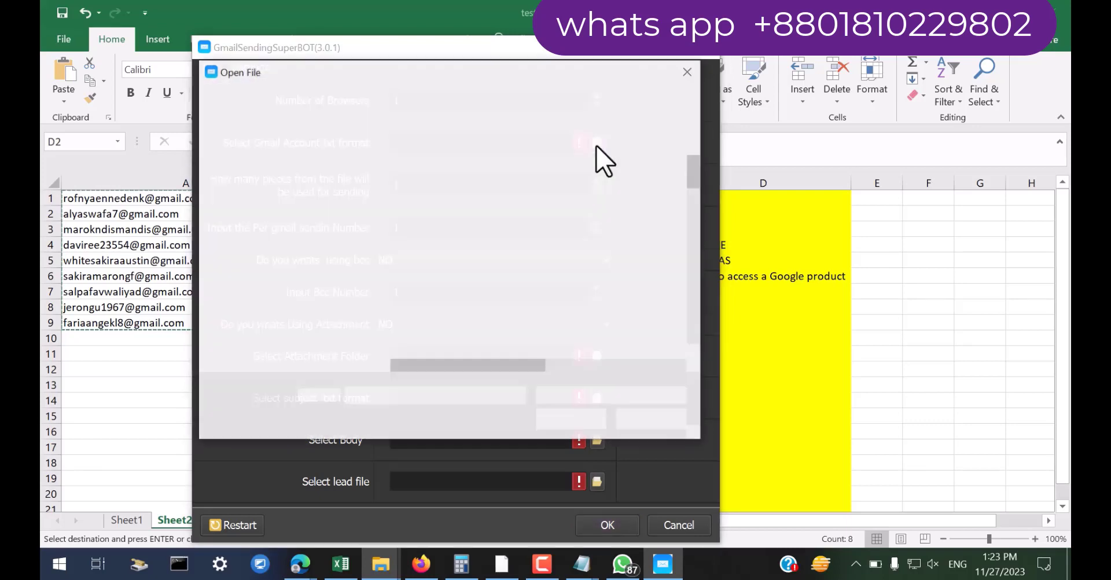
scroll(280, 199, up, 3)
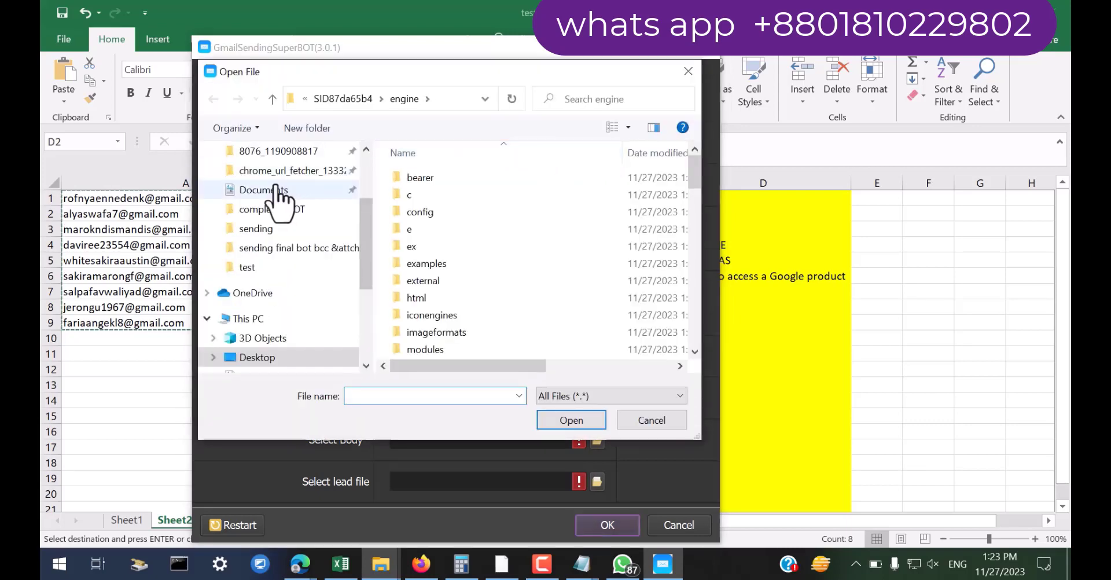
click(267, 357)
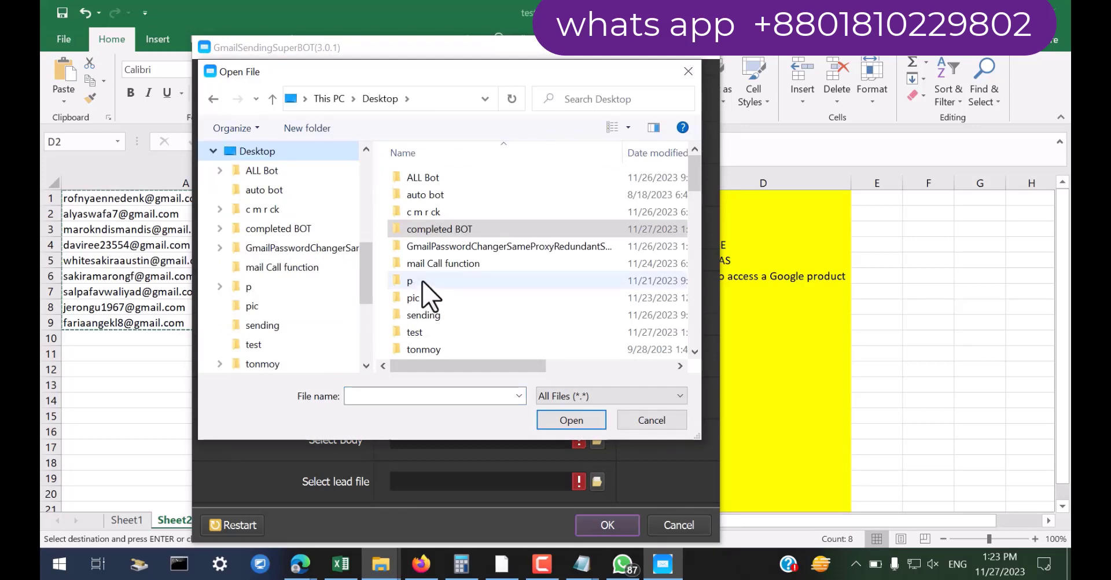
scroll(431, 313, down, 2)
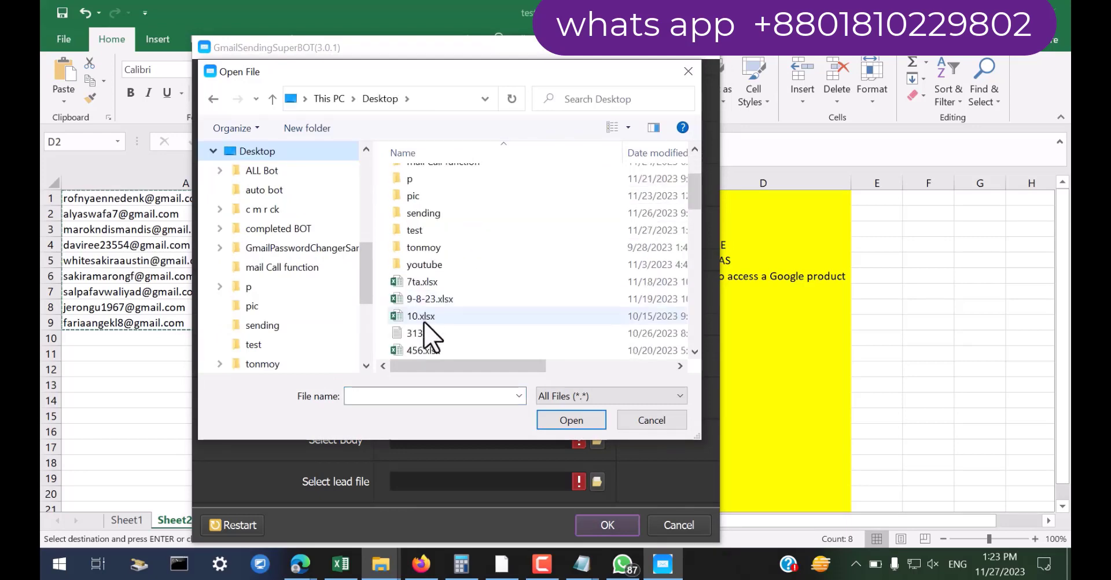
double_click(425, 231)
click(429, 195)
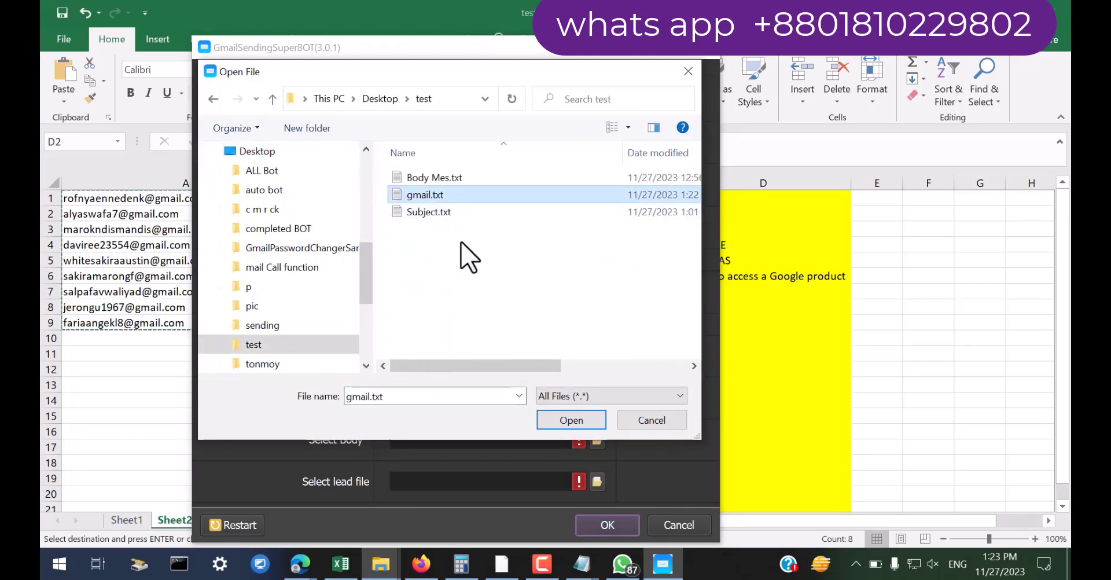
click(561, 422)
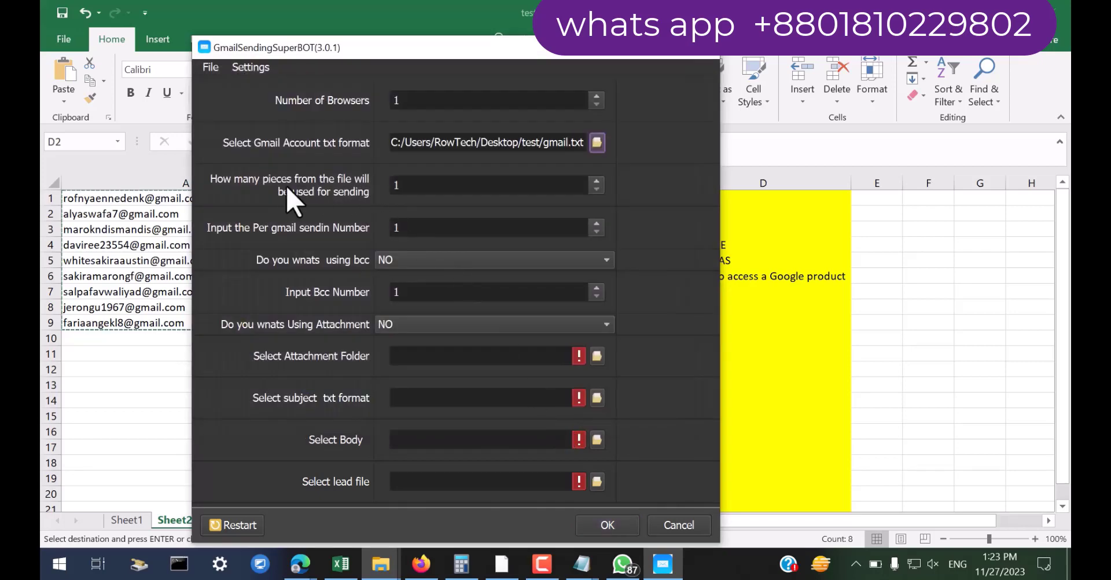
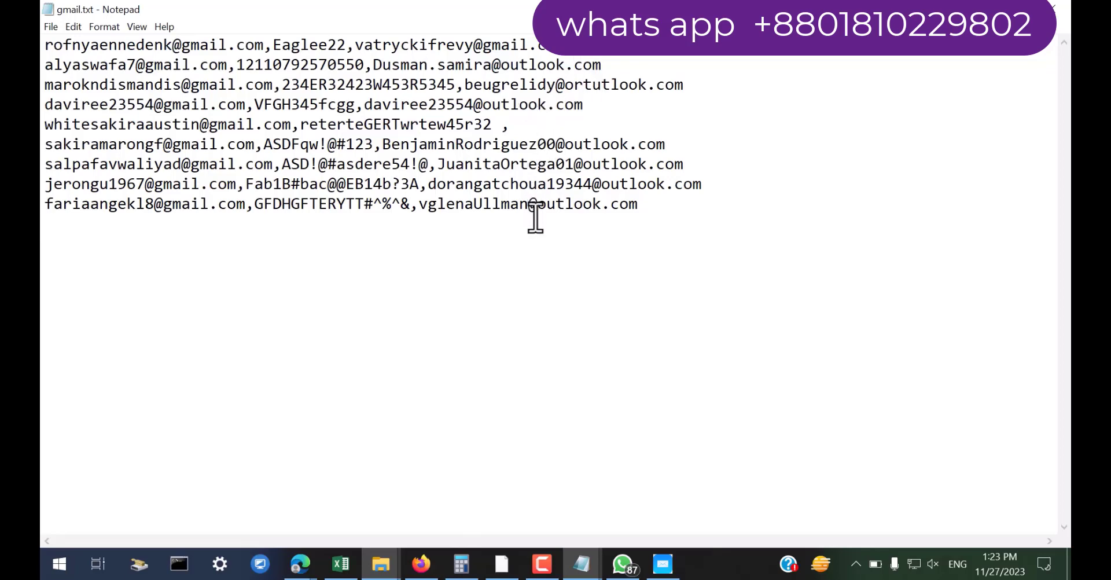
Set the bot to use 10 pieces from the account file, BCC to YES and BCC number 2
click(652, 571)
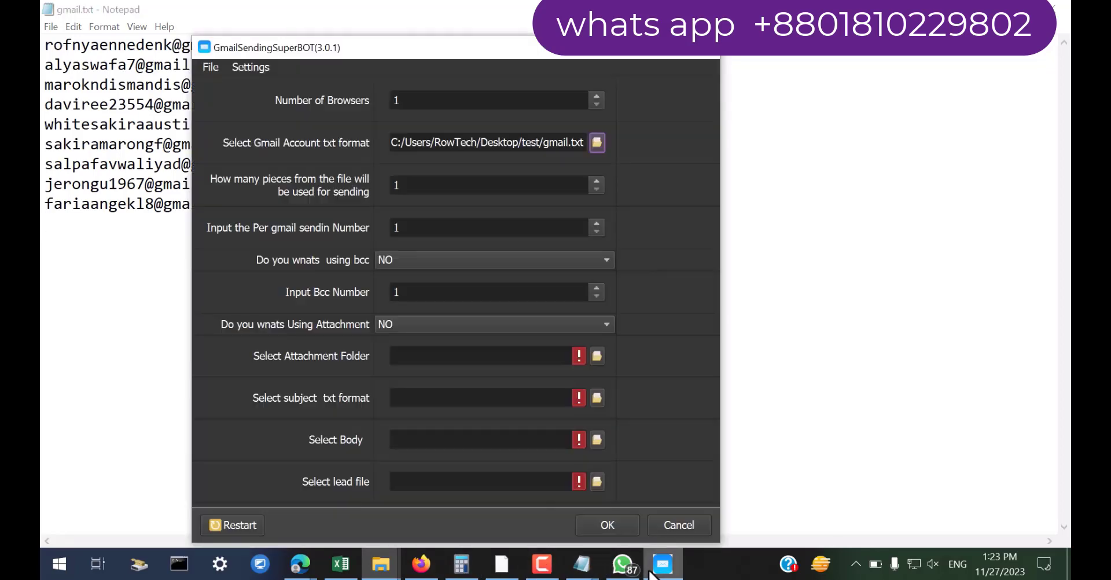
click(420, 185)
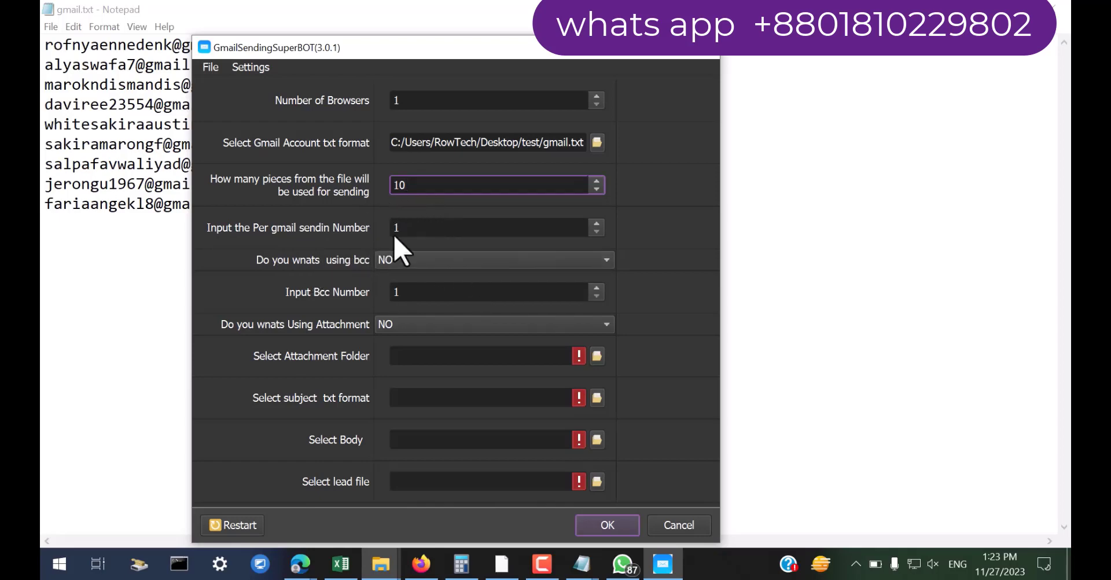
click(414, 228)
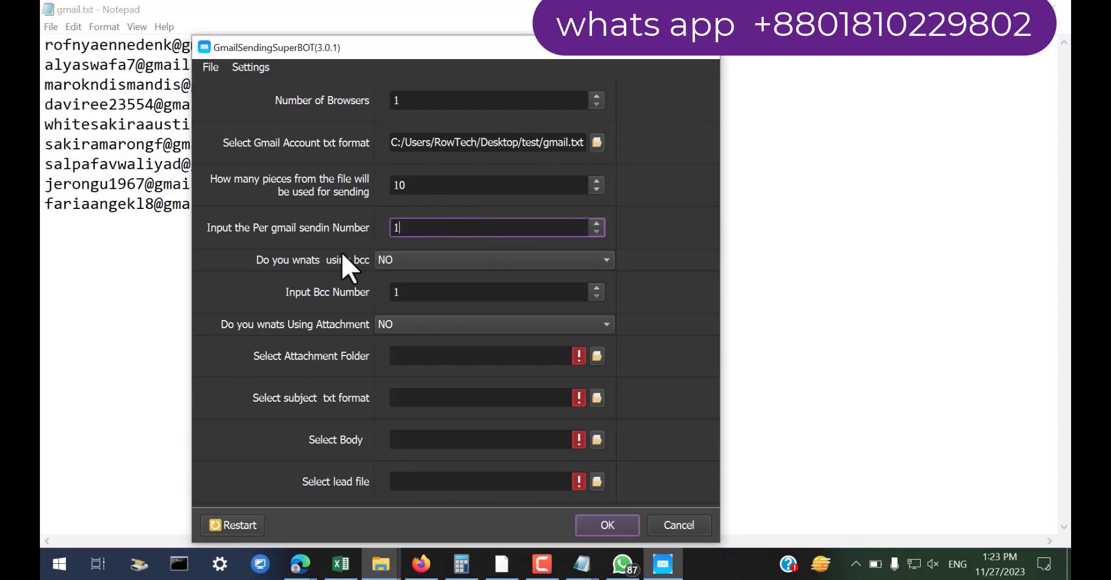
click(405, 261)
click(398, 243)
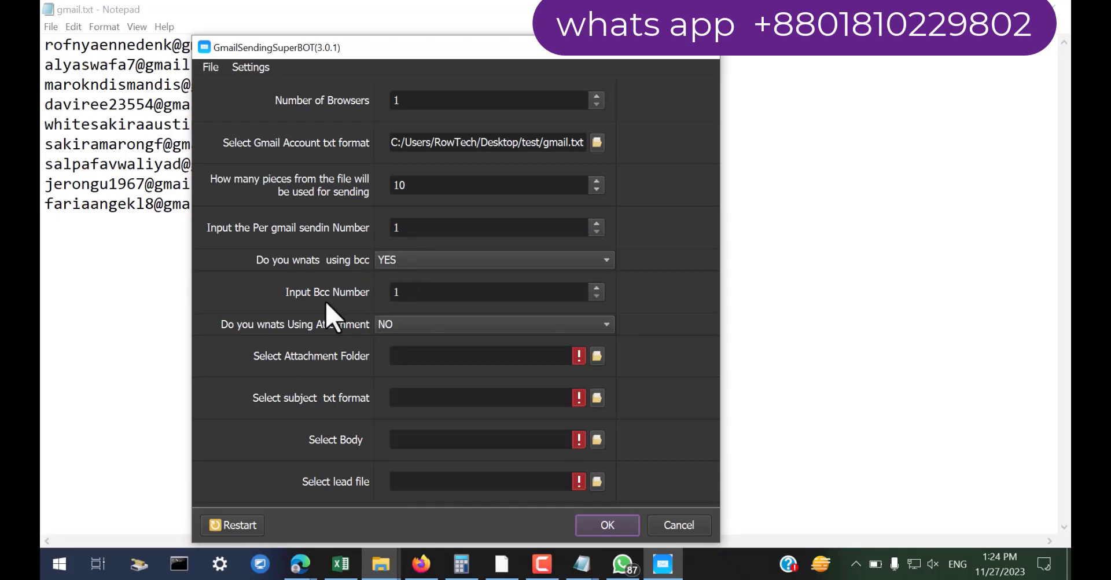
click(405, 293)
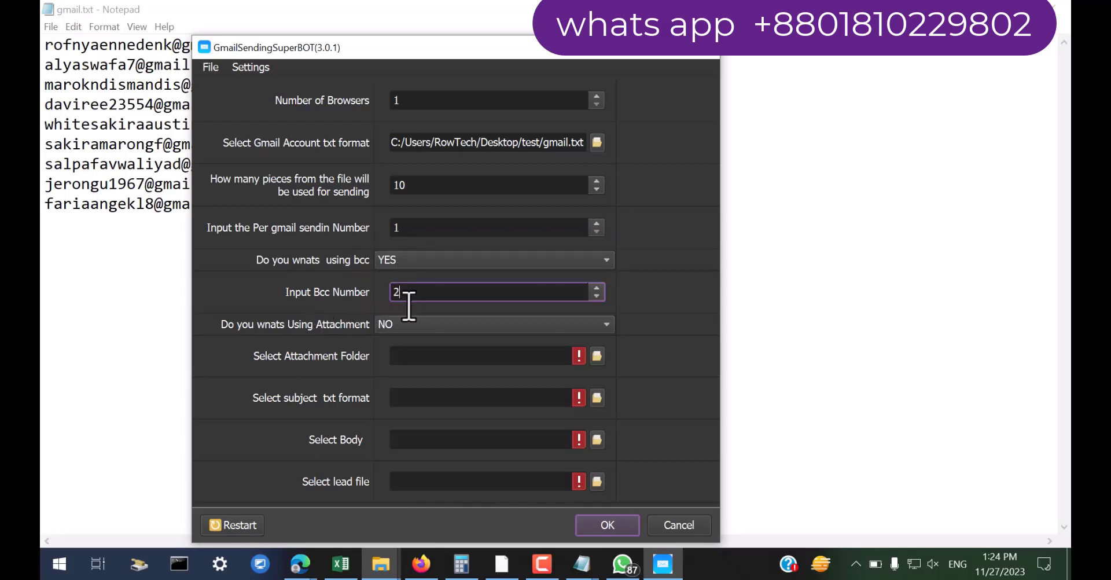
click(461, 565)
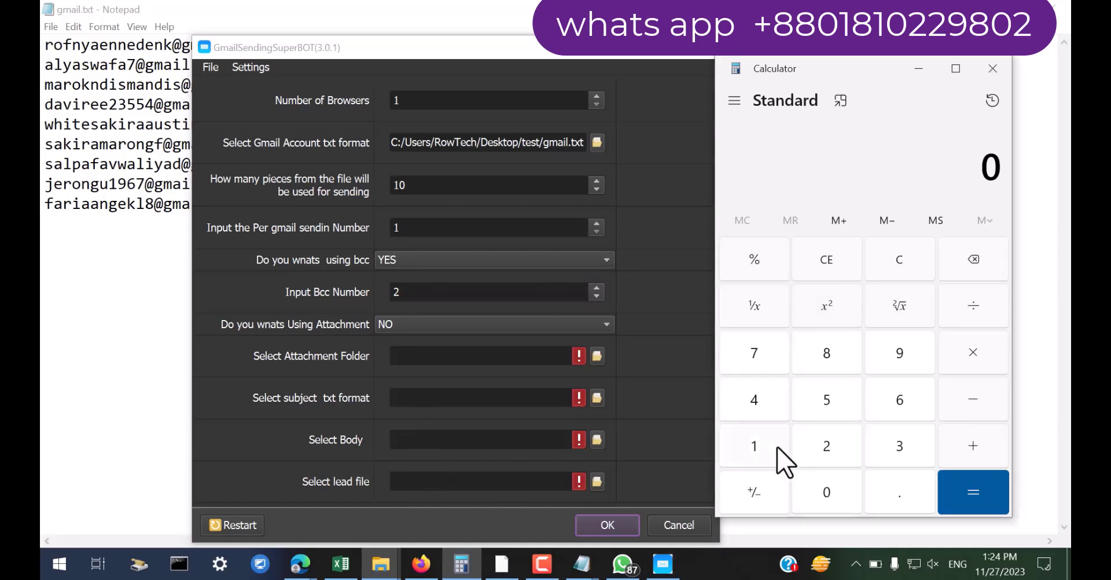
Work out 1 + 2 = 3 in Calculator and go to the per-gmail sending number field
click(968, 443)
click(829, 449)
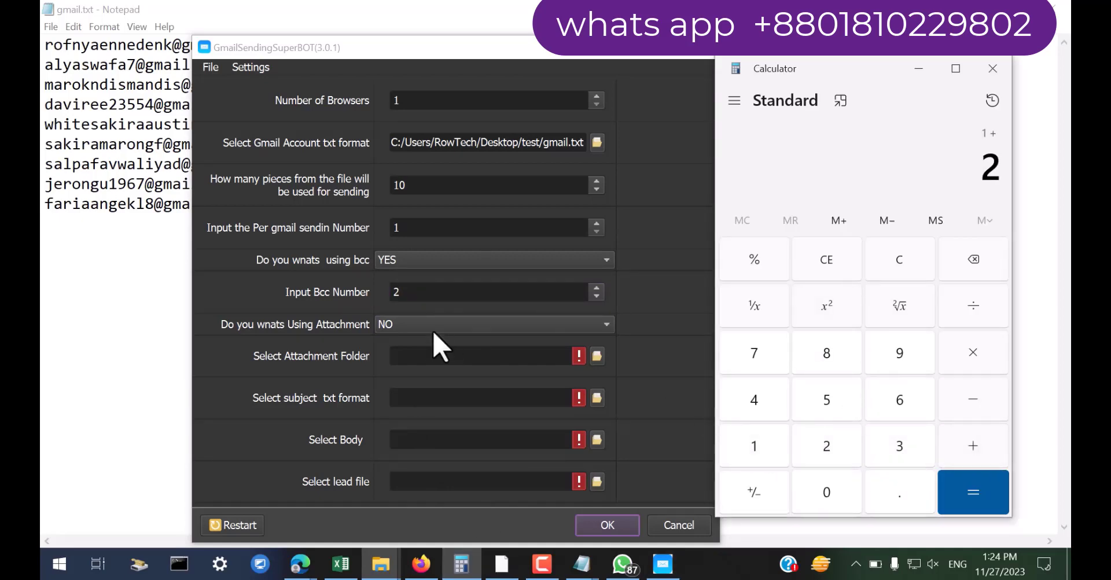
click(966, 492)
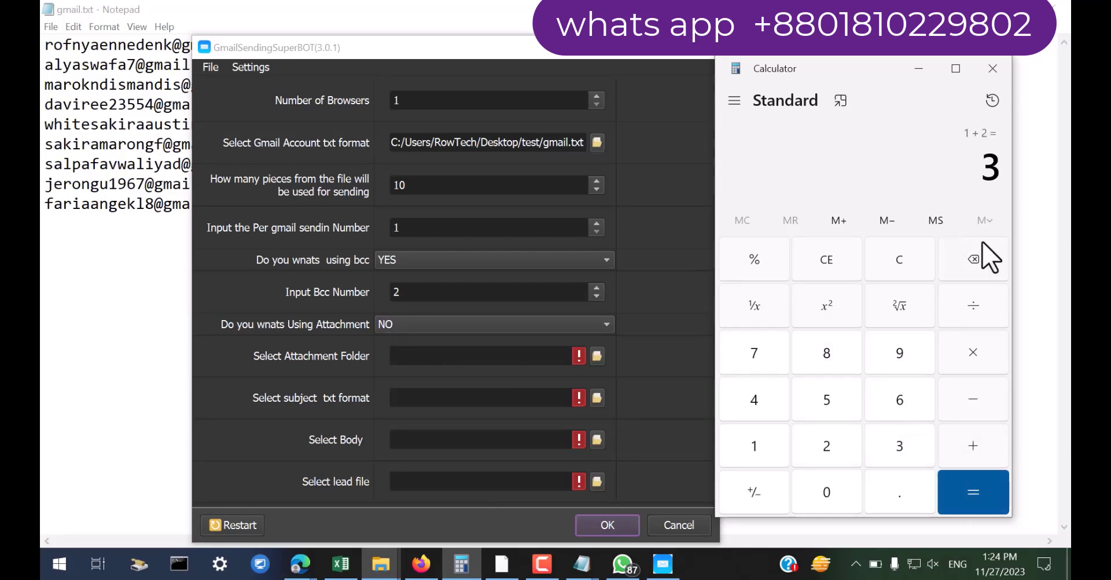
click(412, 227)
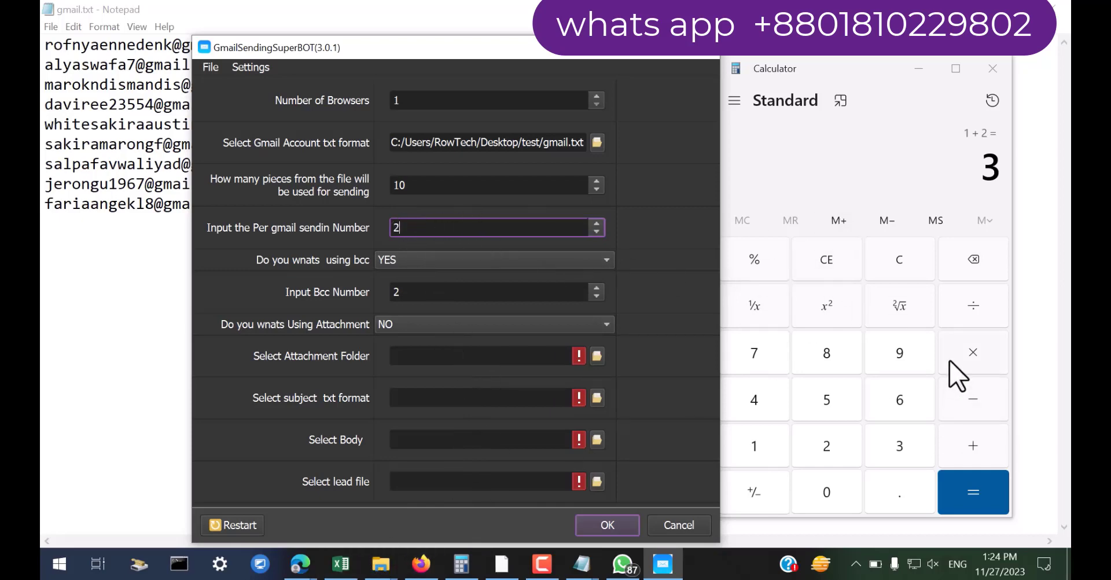
Multiply 3 × 2 in Calculator and set the per-gmail sending number to 2
click(979, 362)
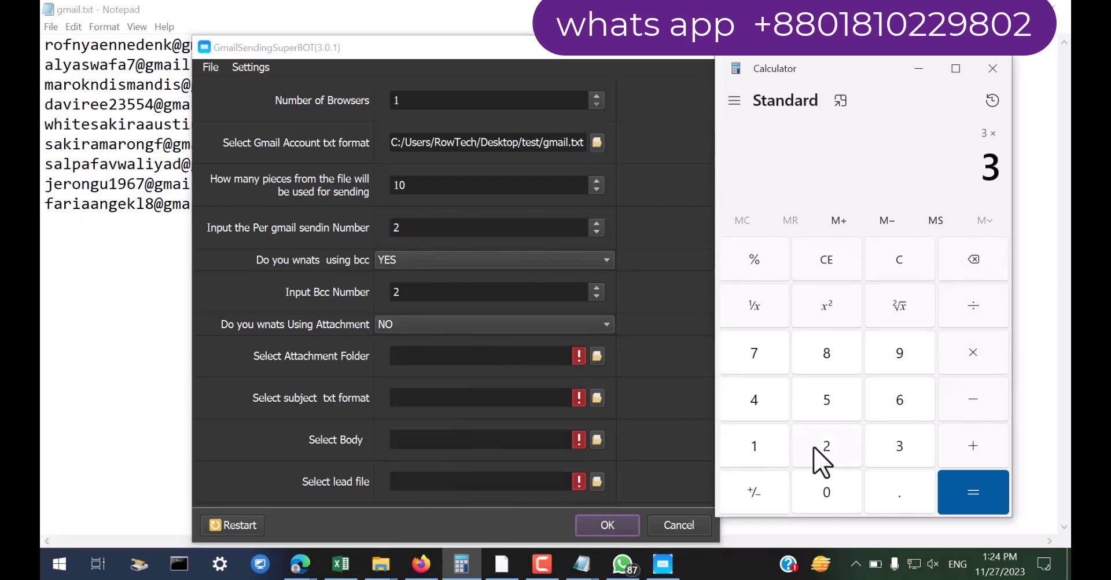
click(822, 457)
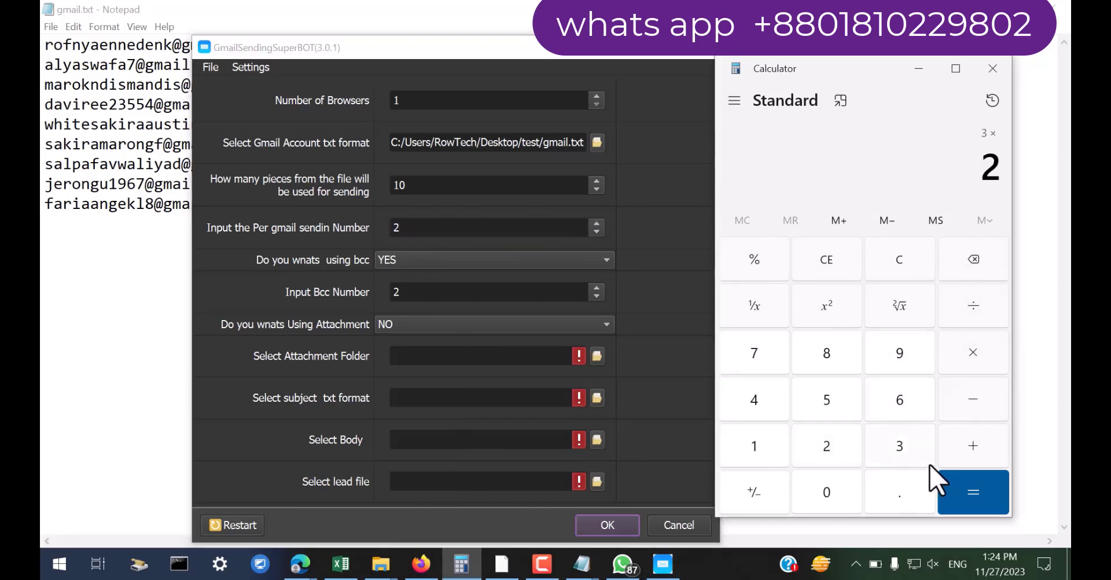
click(964, 351)
click(415, 233)
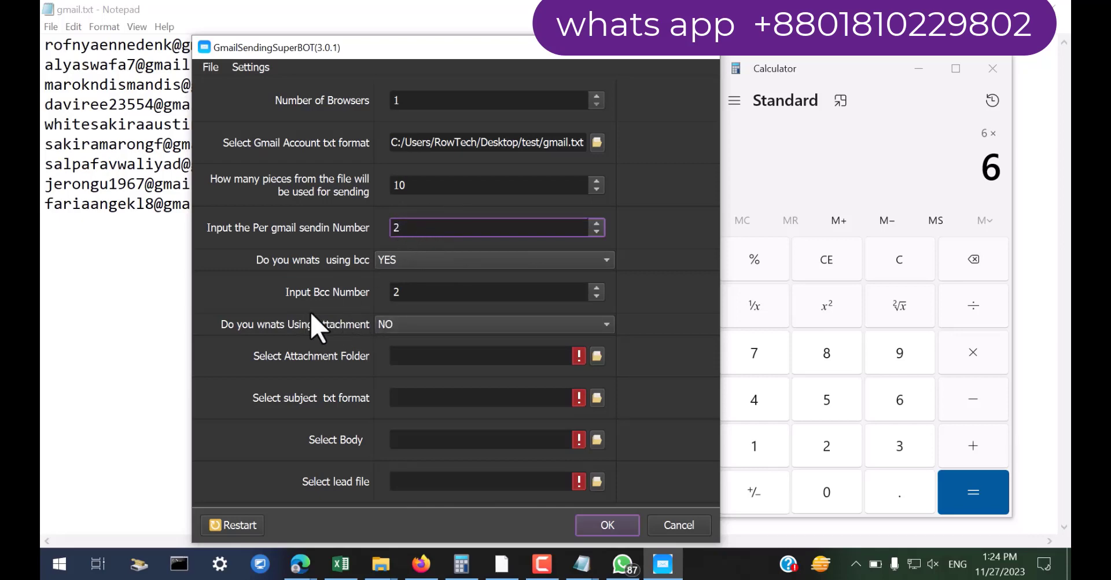
Switch the attachment option to YES, then back to NO
click(408, 325)
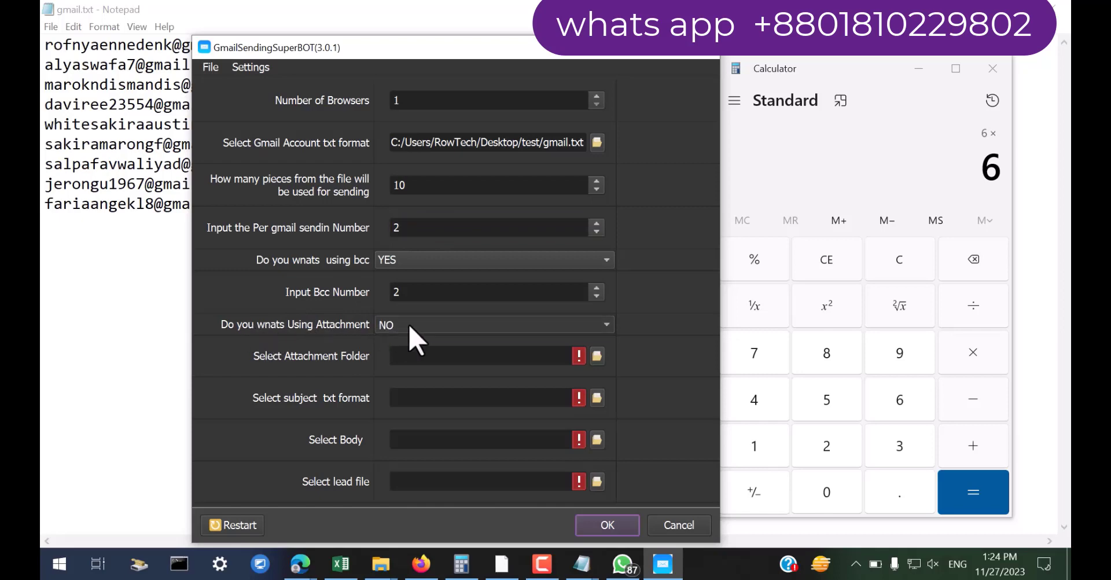
click(409, 312)
click(397, 324)
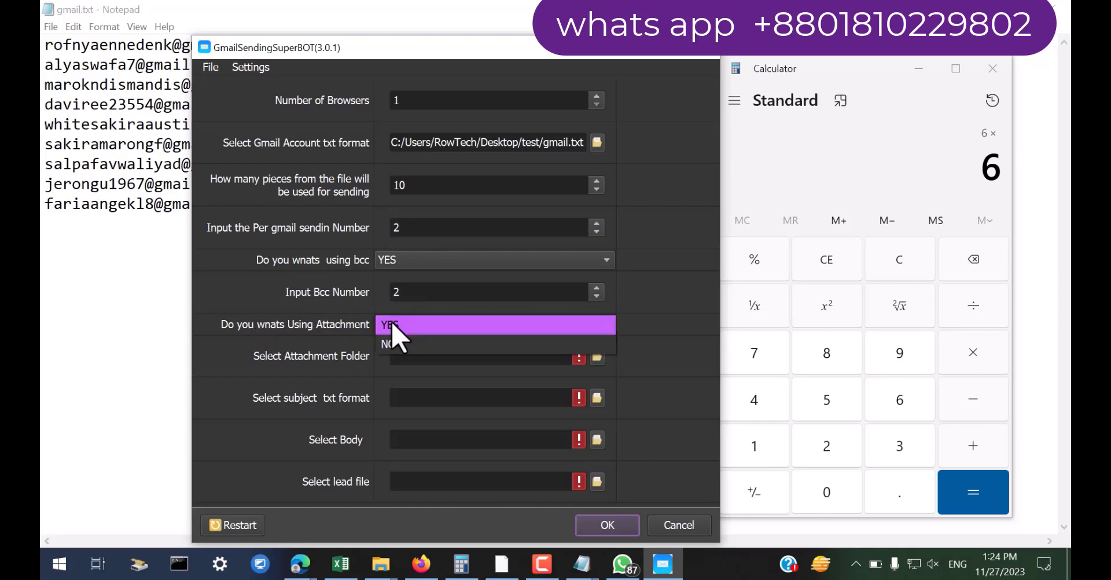
click(400, 351)
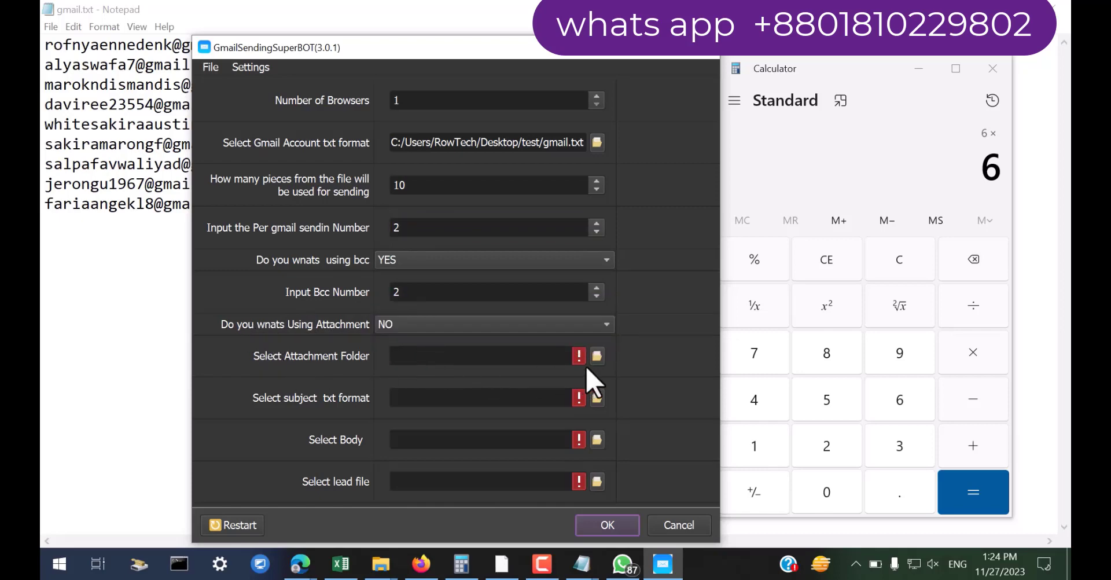
Choose the pic folder on the Desktop as the attachment folder
click(595, 352)
scroll(289, 260, up, 3)
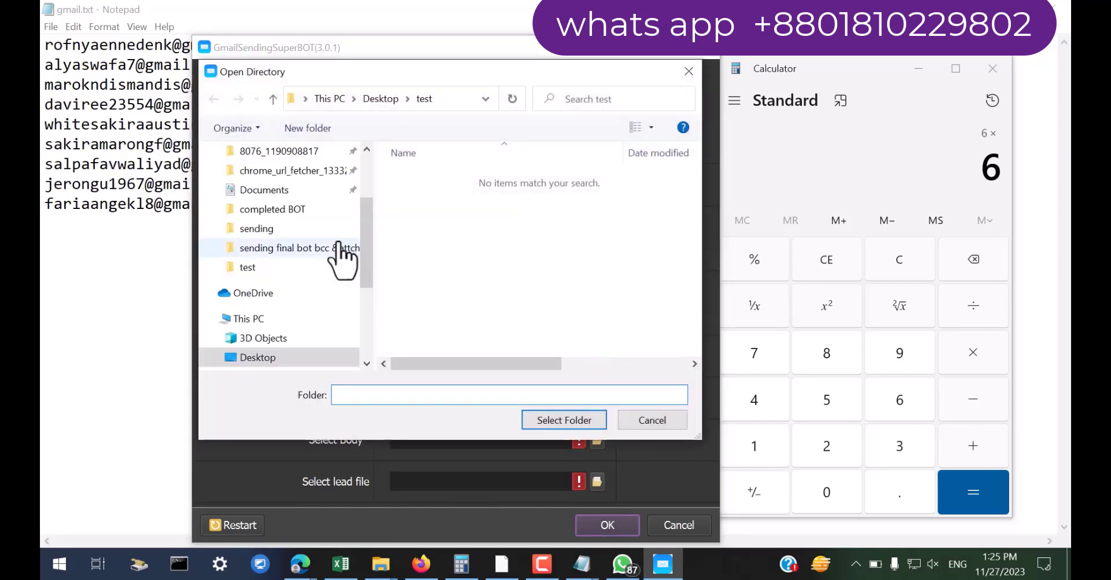
scroll(264, 350, down, 1)
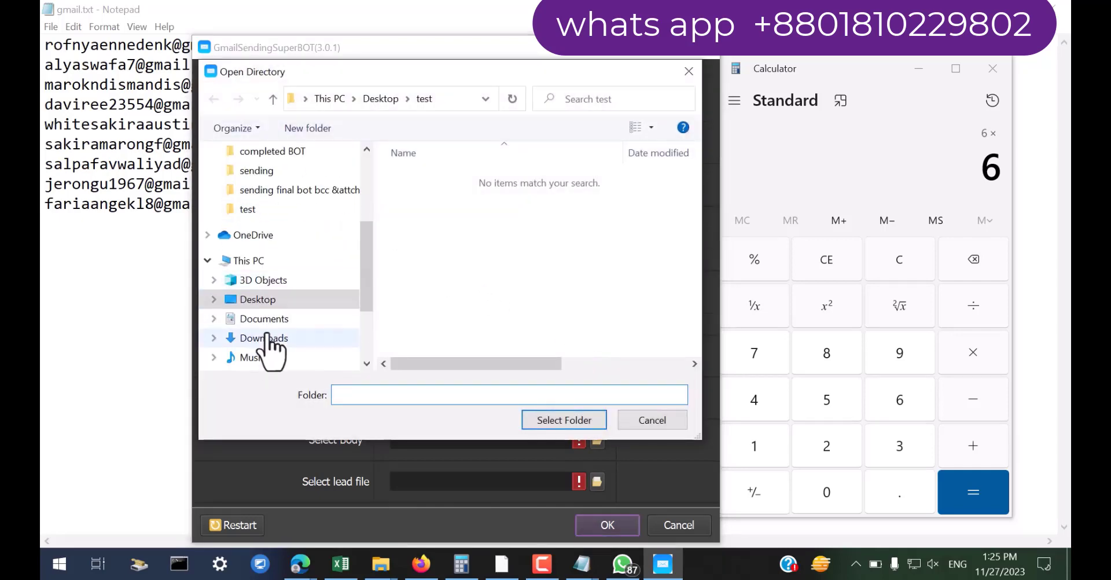
scroll(268, 322, up, 2)
scroll(263, 330, down, 1)
click(257, 320)
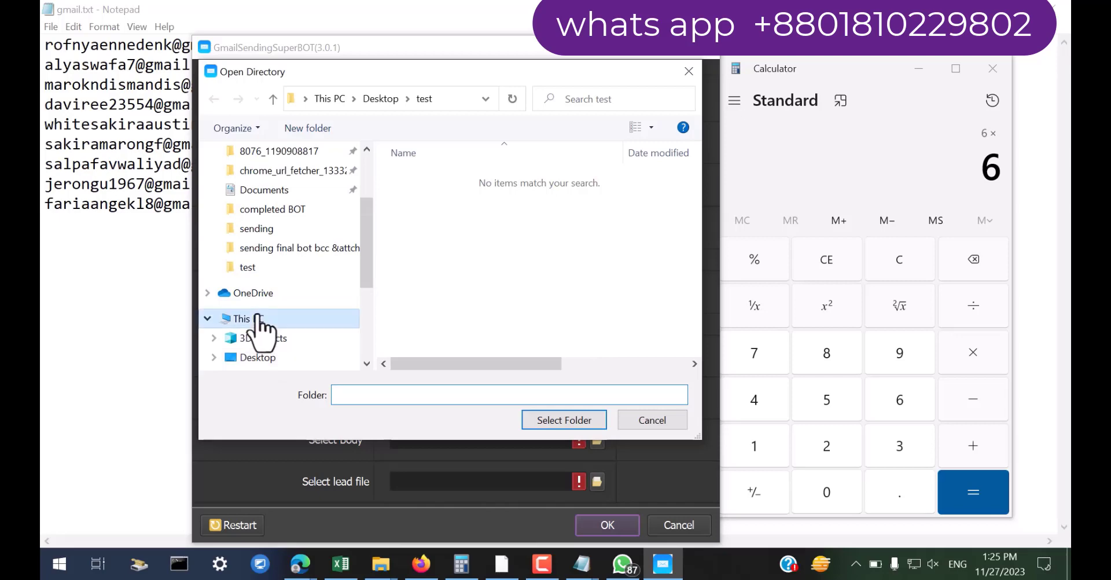
scroll(467, 289, down, 5)
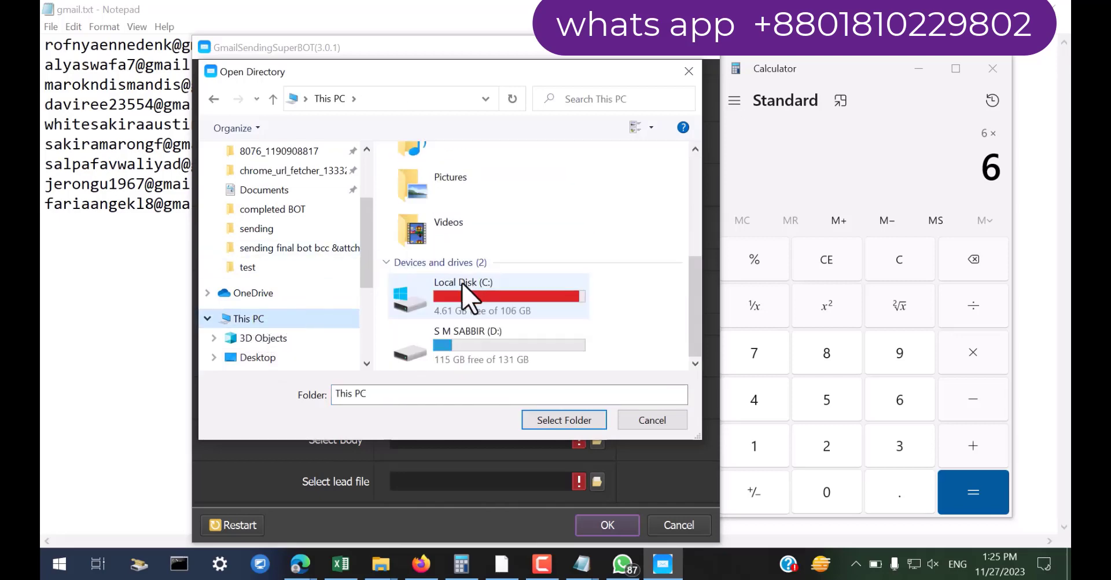
click(448, 342)
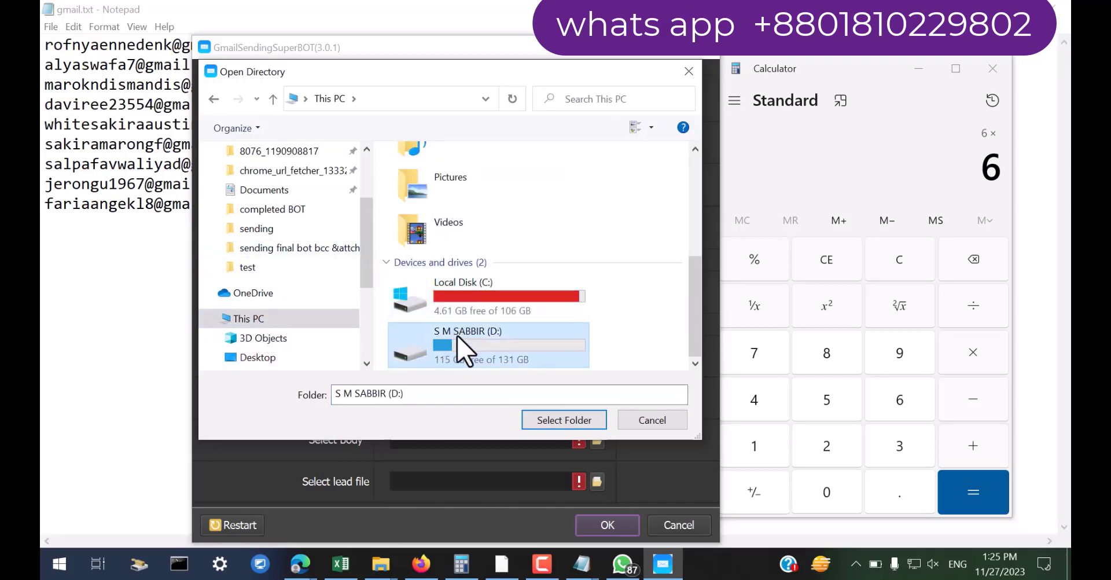
double_click(463, 348)
scroll(434, 293, down, 1)
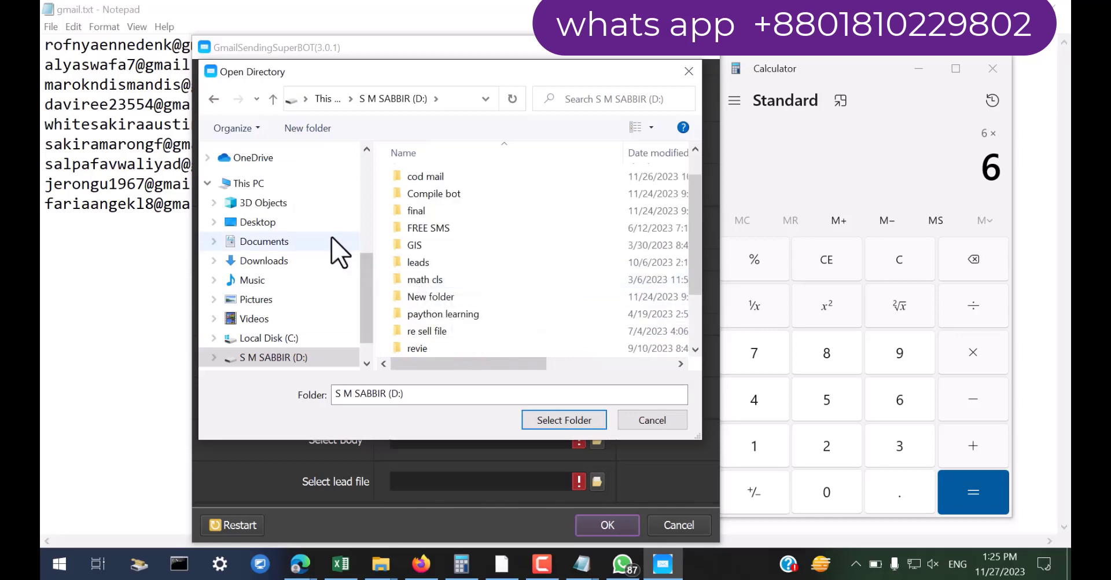
click(297, 222)
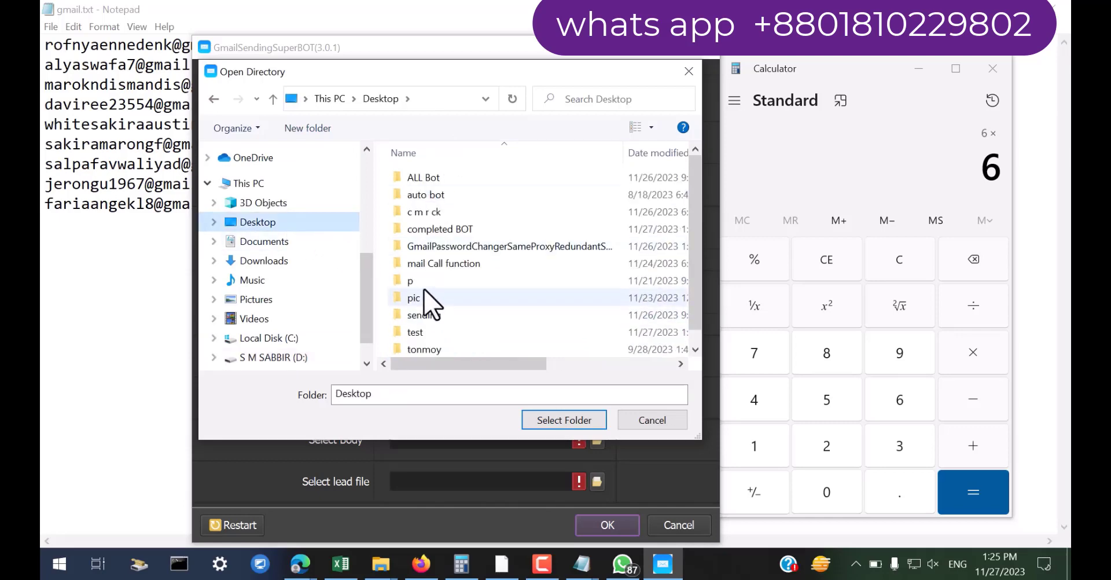
click(426, 298)
click(550, 421)
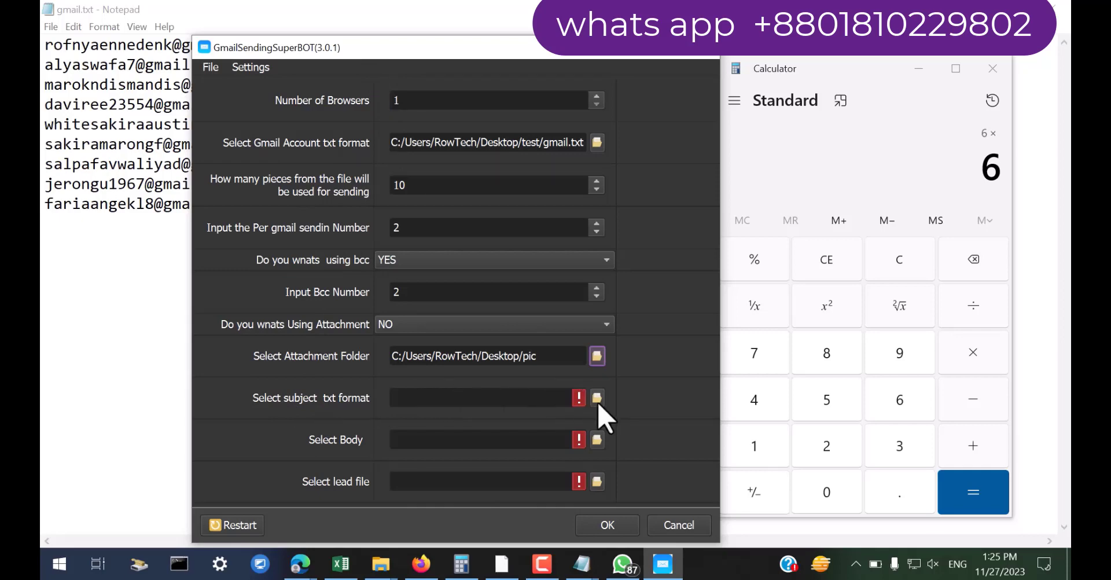
Set the subject file to Subject.txt from the Desktop's test folder
click(597, 399)
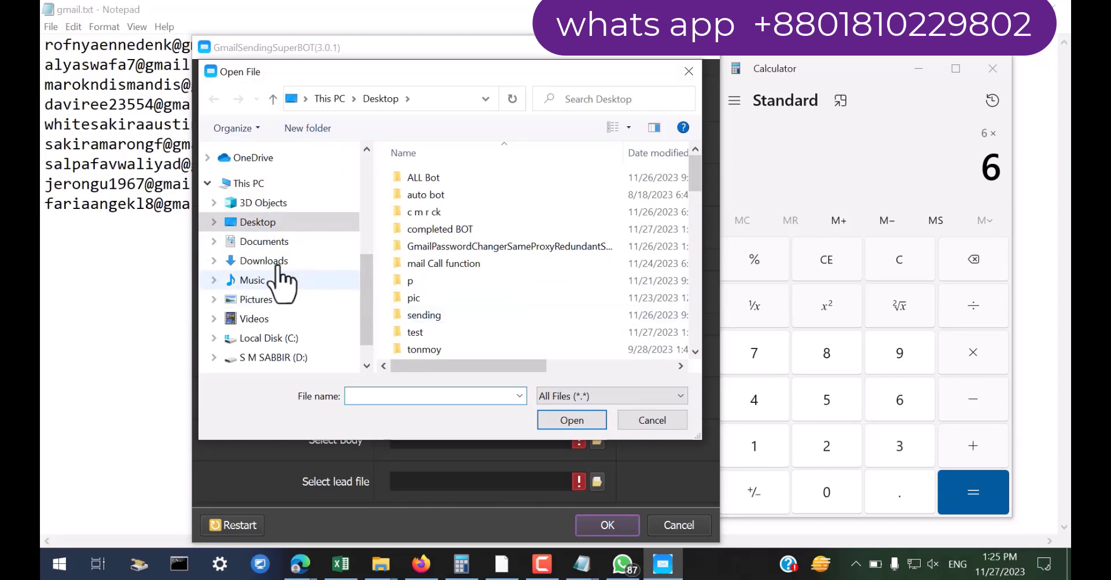
click(250, 224)
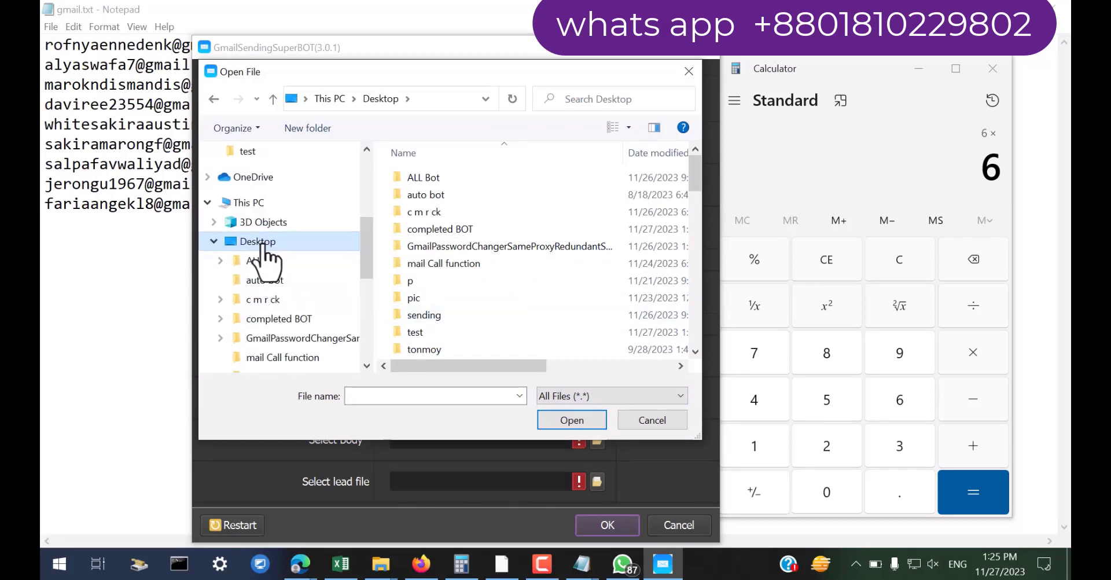
click(266, 243)
scroll(410, 293, down, 2)
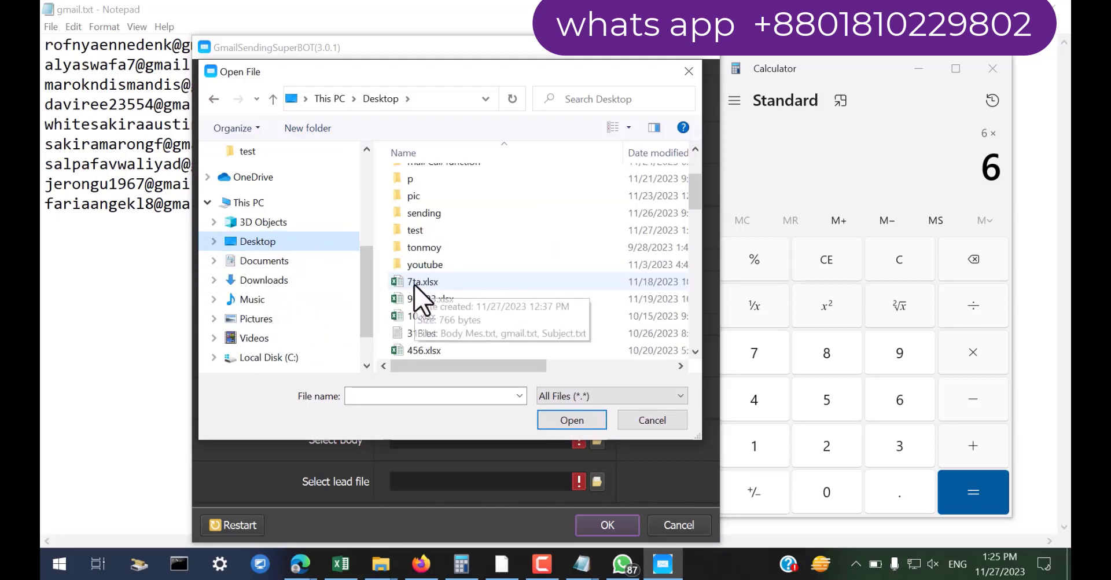
double_click(415, 230)
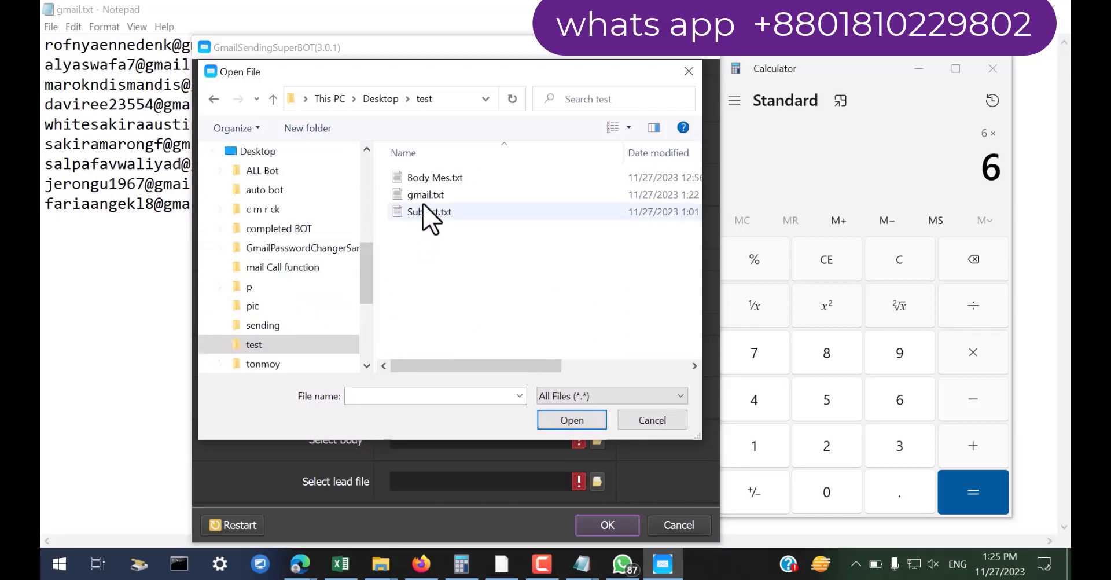
click(426, 213)
click(570, 420)
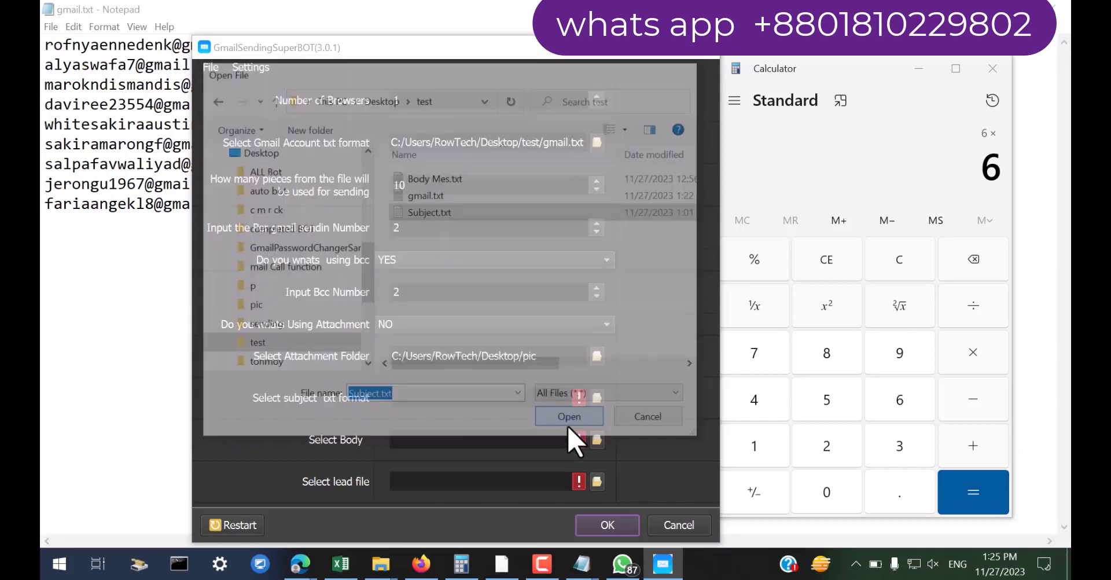
Set the body file to Body Mes.txt from the same test folder
click(596, 440)
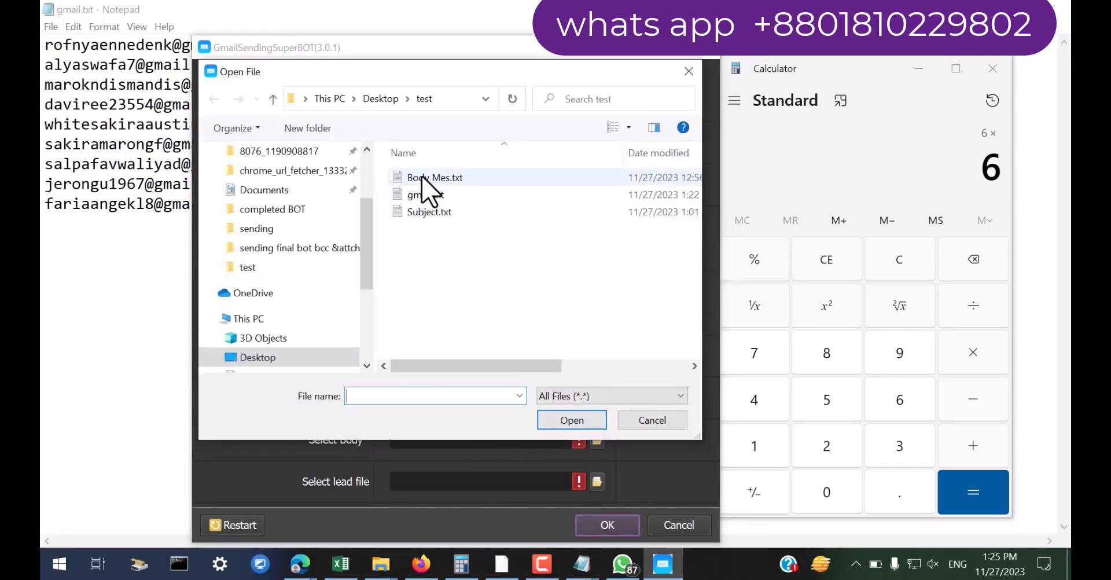
click(428, 177)
click(572, 420)
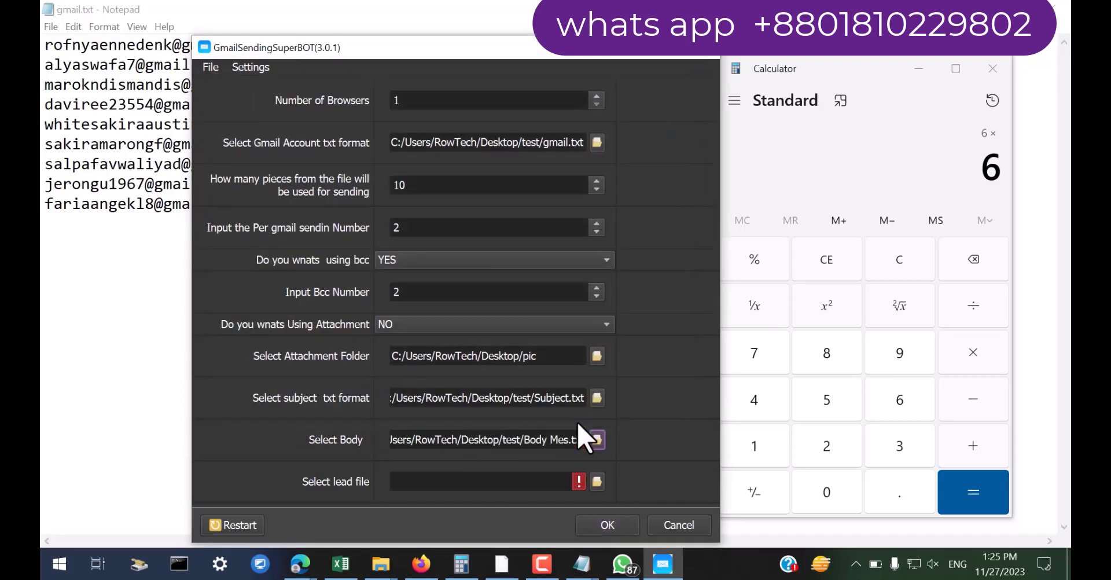
Create a new empty text document named usinglead.txt in the test folder
click(380, 565)
click(476, 499)
right_click(530, 223)
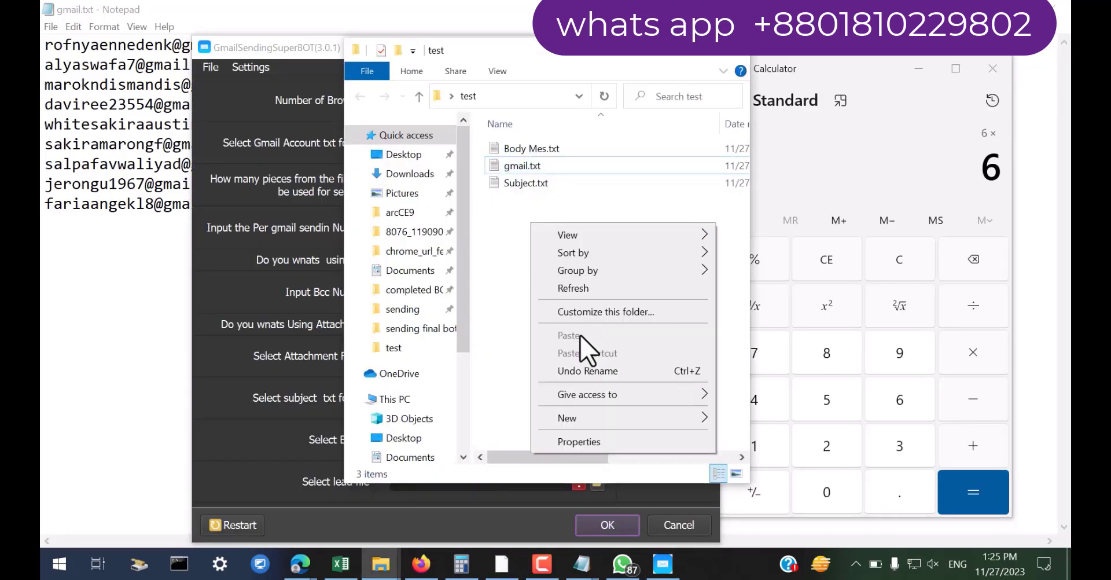
mouse_move(577, 418)
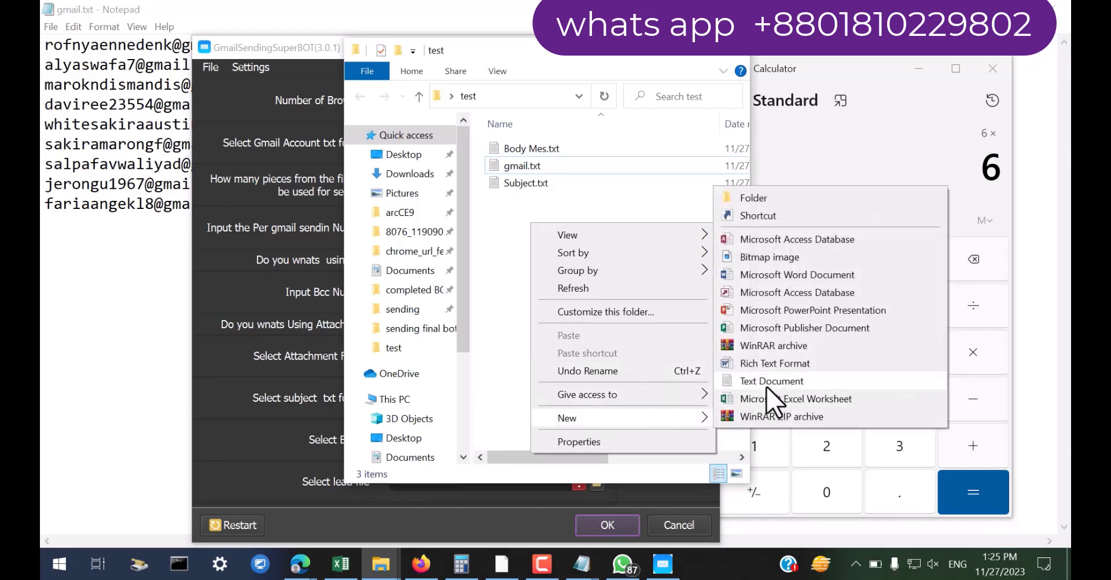
click(769, 380)
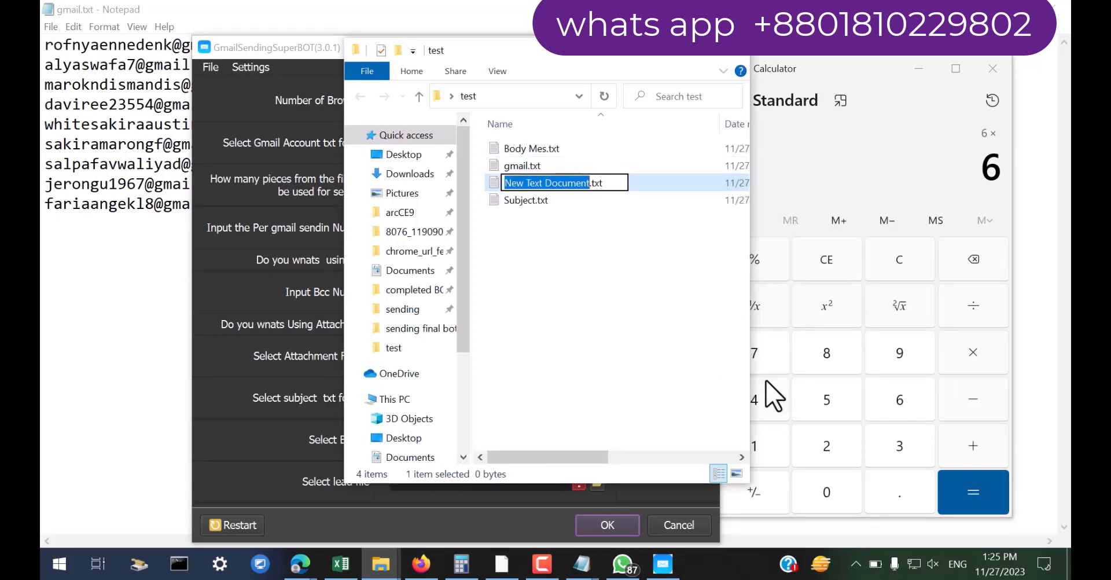
text(us)
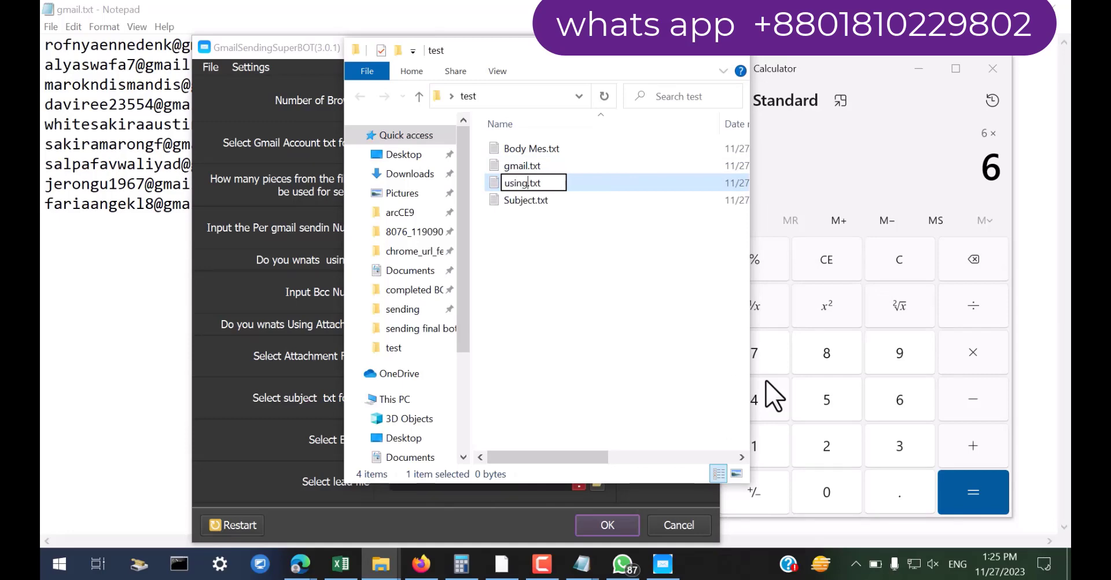
text(inglead)
click(677, 328)
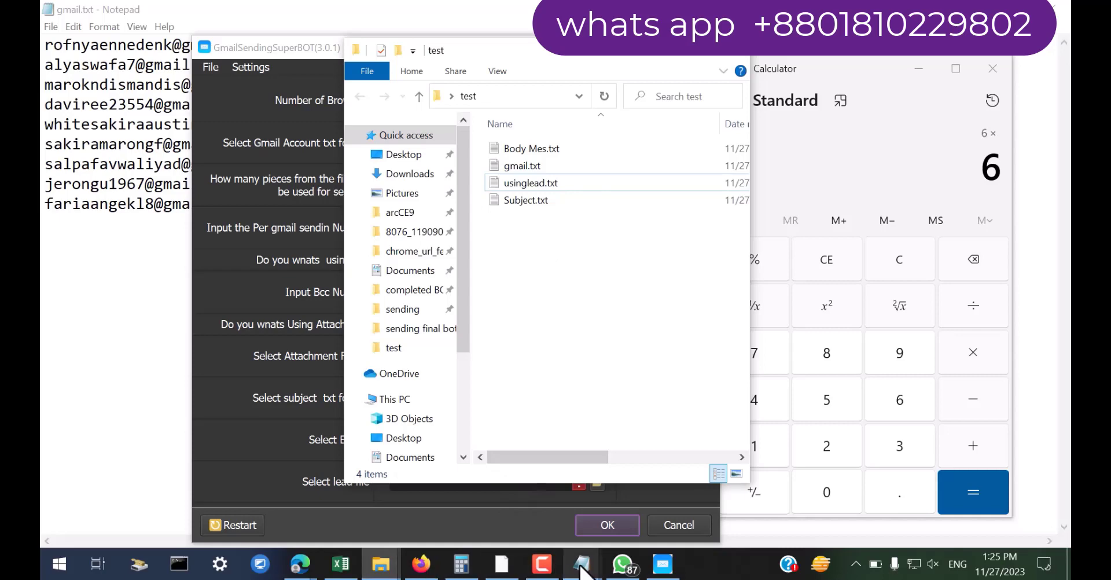
Select the first ten email addresses in lol.txt in Notepad
mouse_move(497, 569)
click(567, 521)
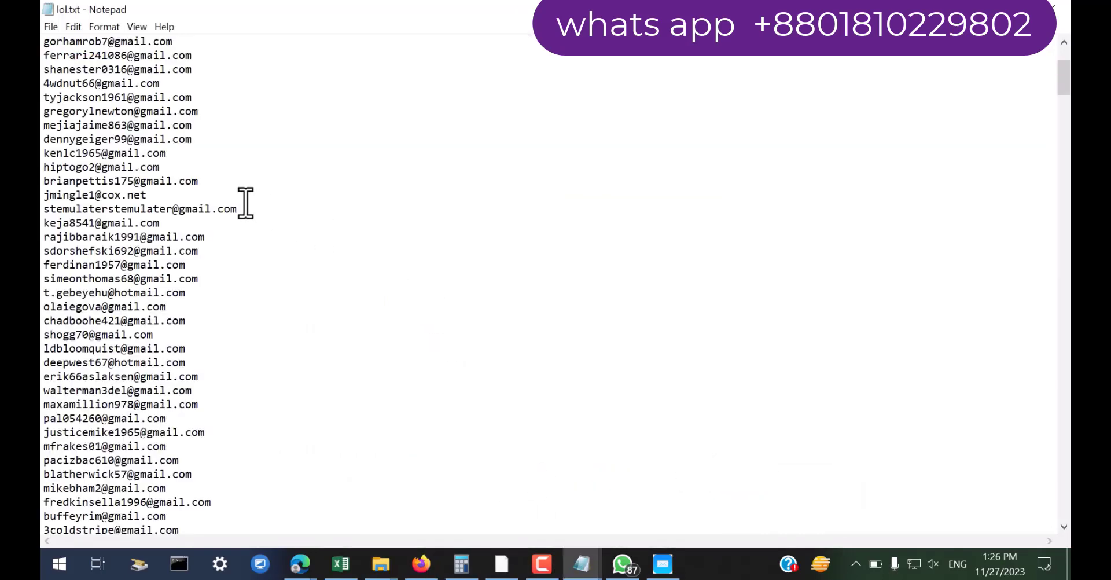
scroll(248, 205, up, 4)
drag(237, 169, 44, 10)
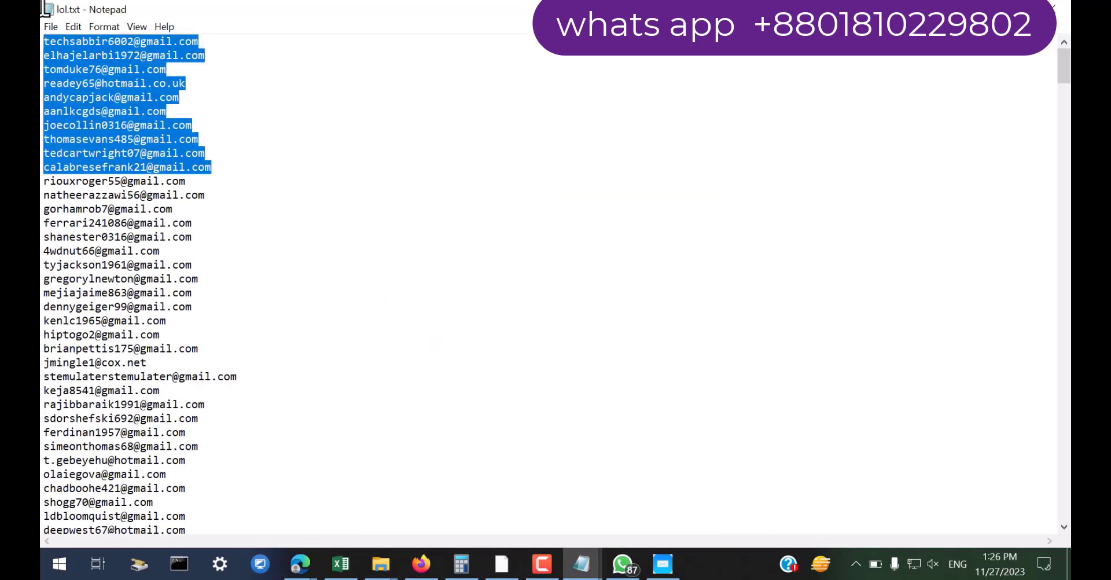
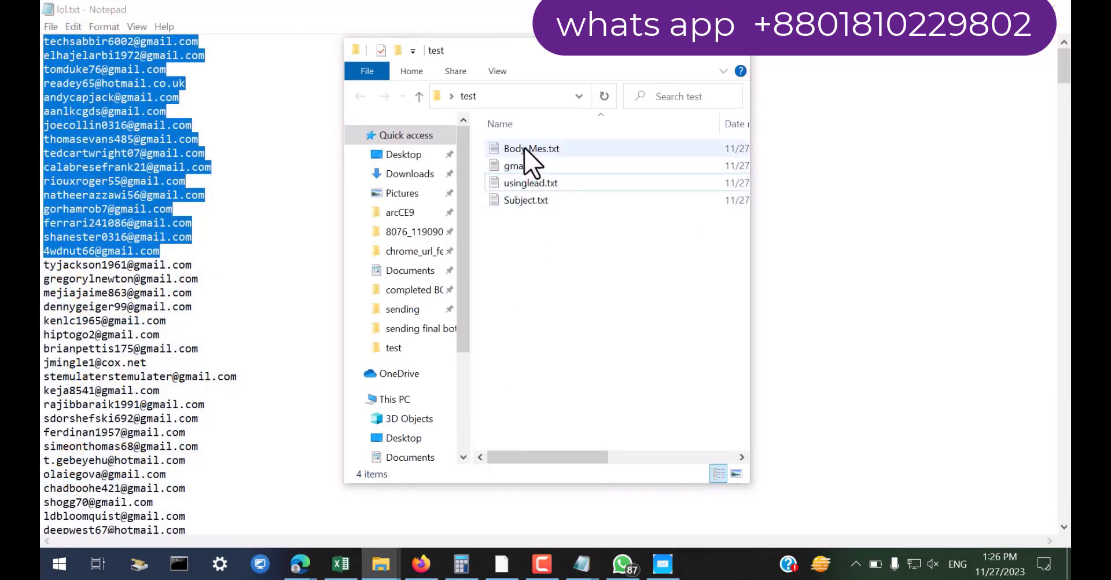
Paste the 16 copied lol.txt addresses into usinglead.txt, save it at 389 bytes, and close it
click(525, 148)
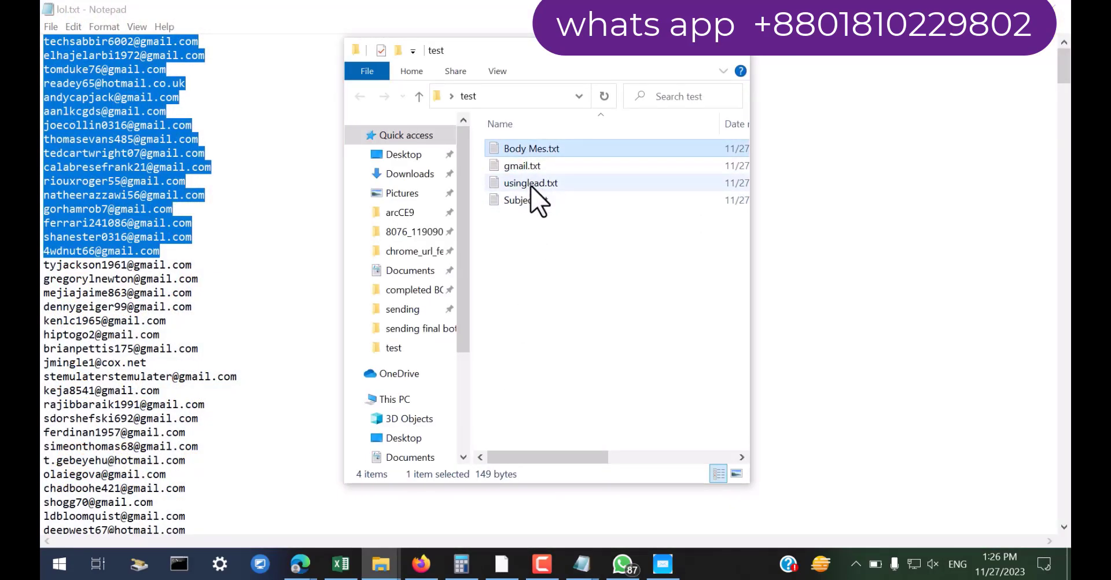
double_click(531, 183)
key(ctrl+v)
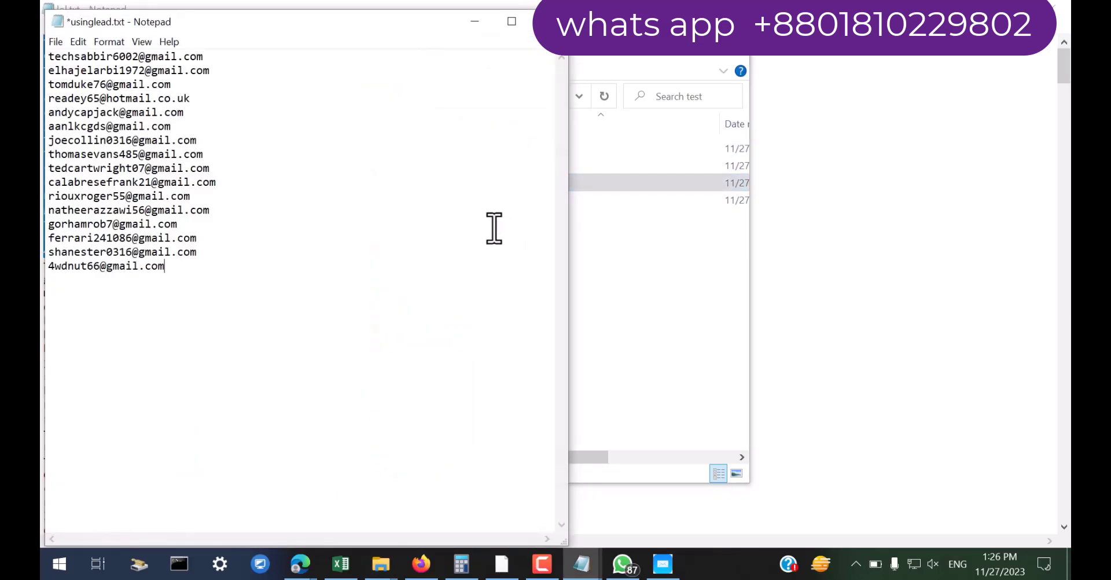
key(ctrl+s)
click(549, 21)
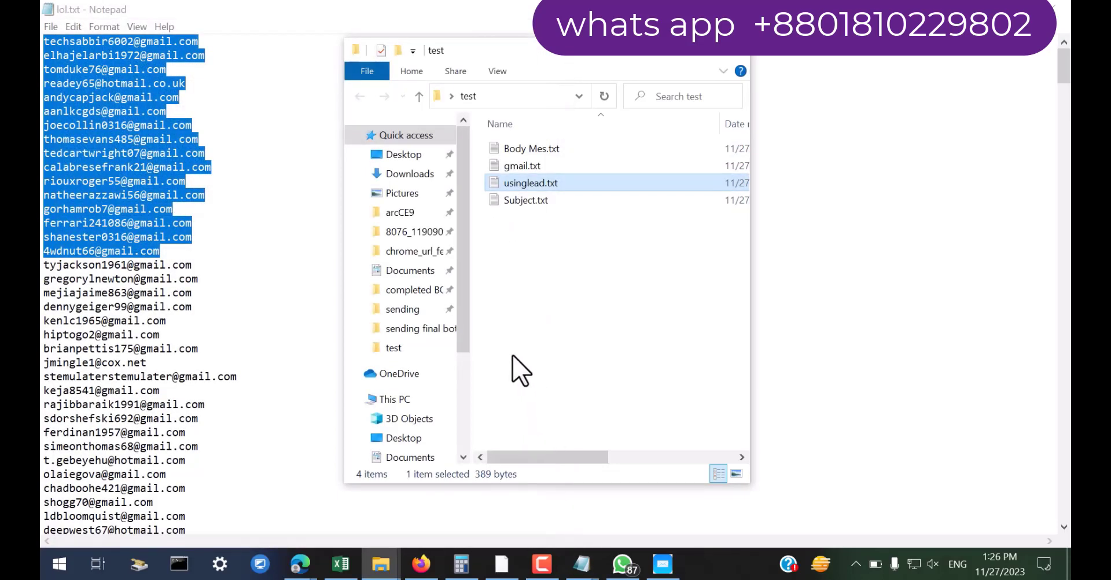
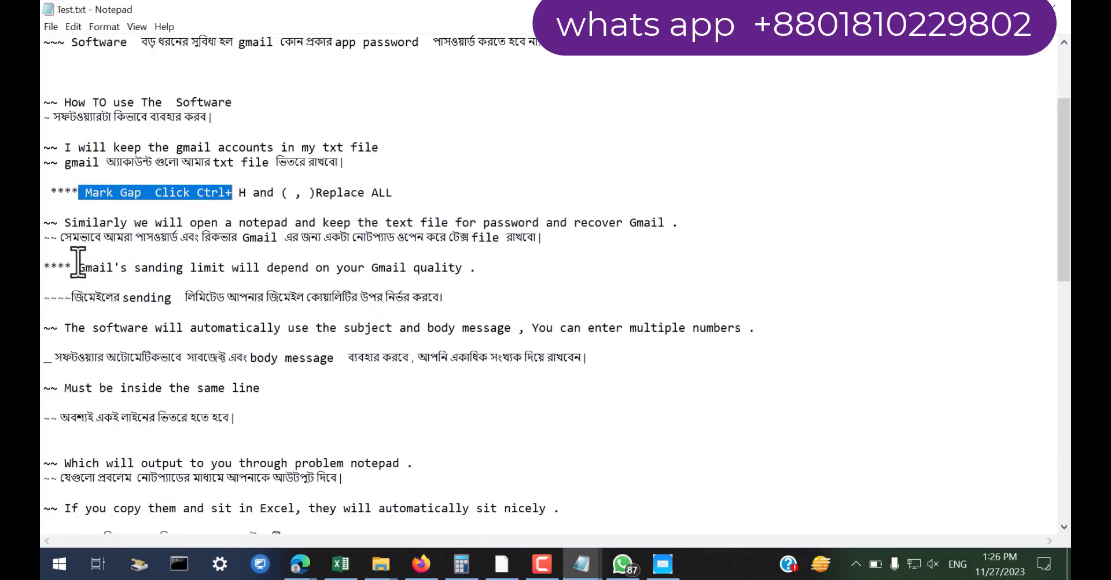
Highlight the notes about the Gmail sending limit and keeping entries on one line
drag(45, 262, 303, 284)
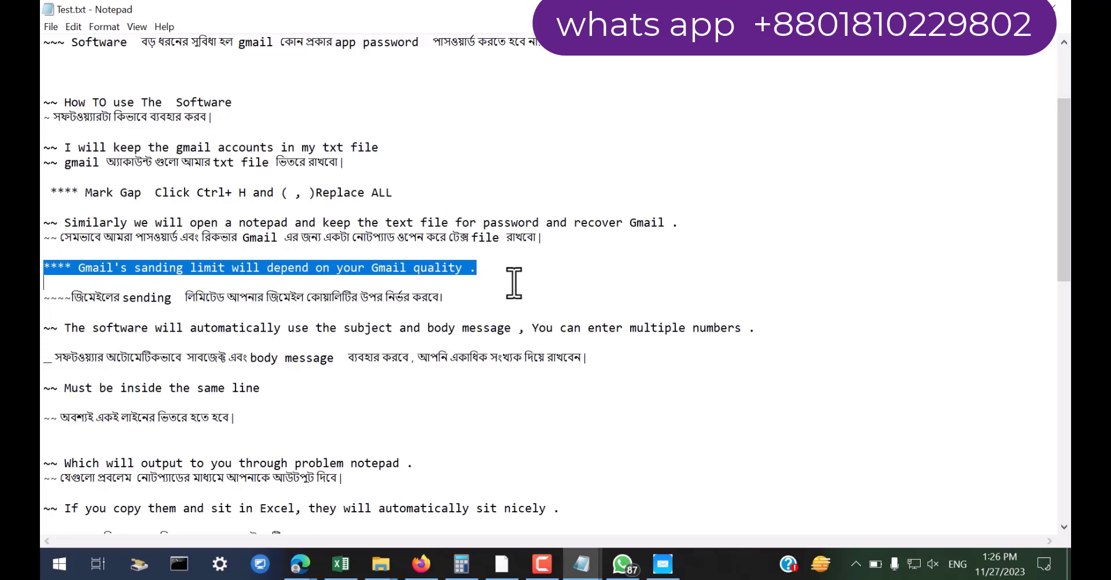
scroll(514, 283, down, 3)
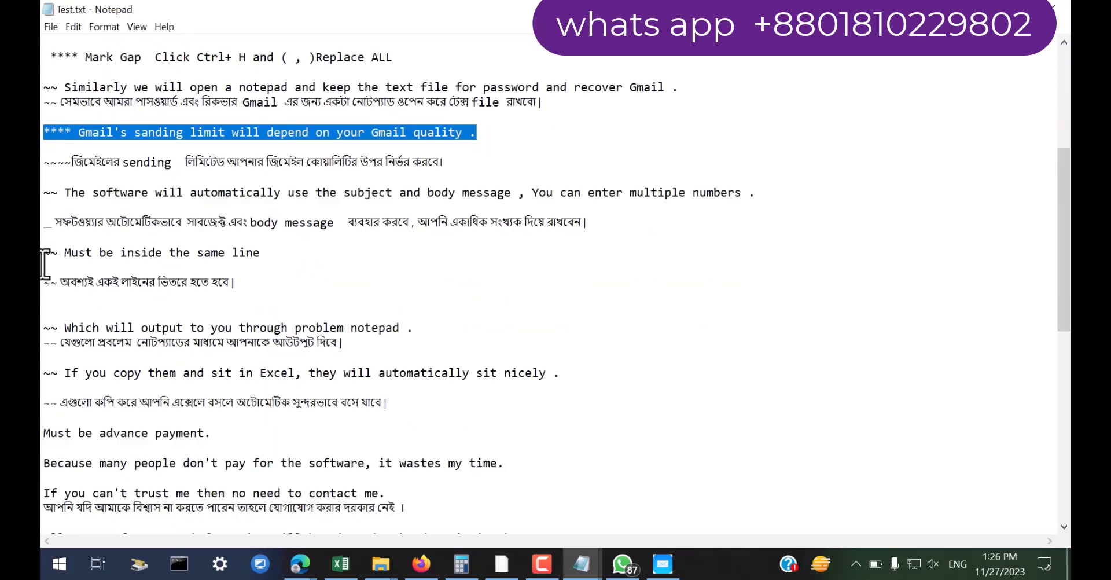
drag(45, 254, 269, 255)
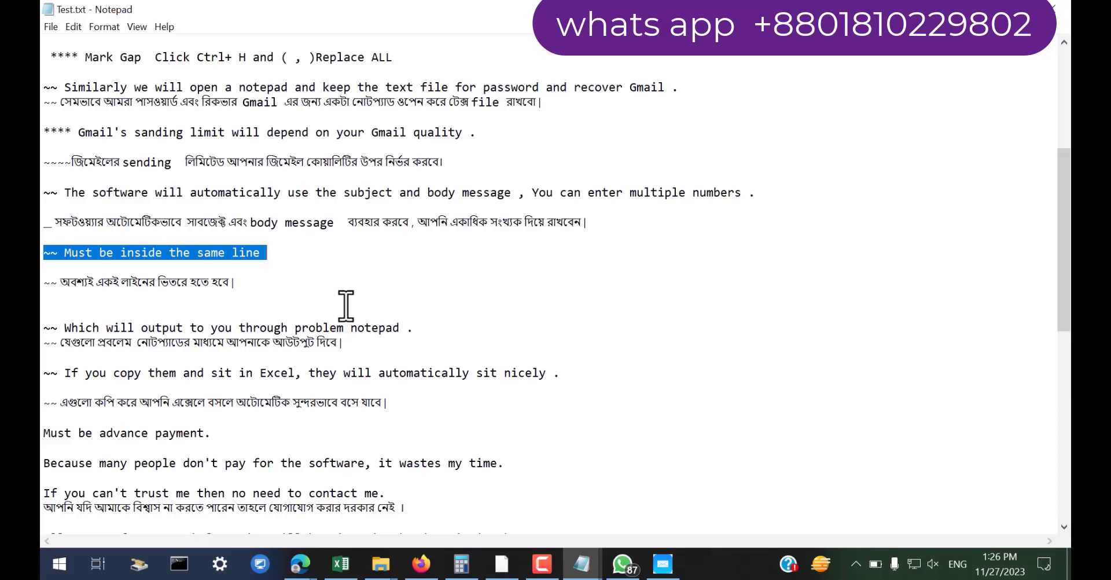
Open Body Mes.txt from the test folder in a maximized Notepad window
click(374, 564)
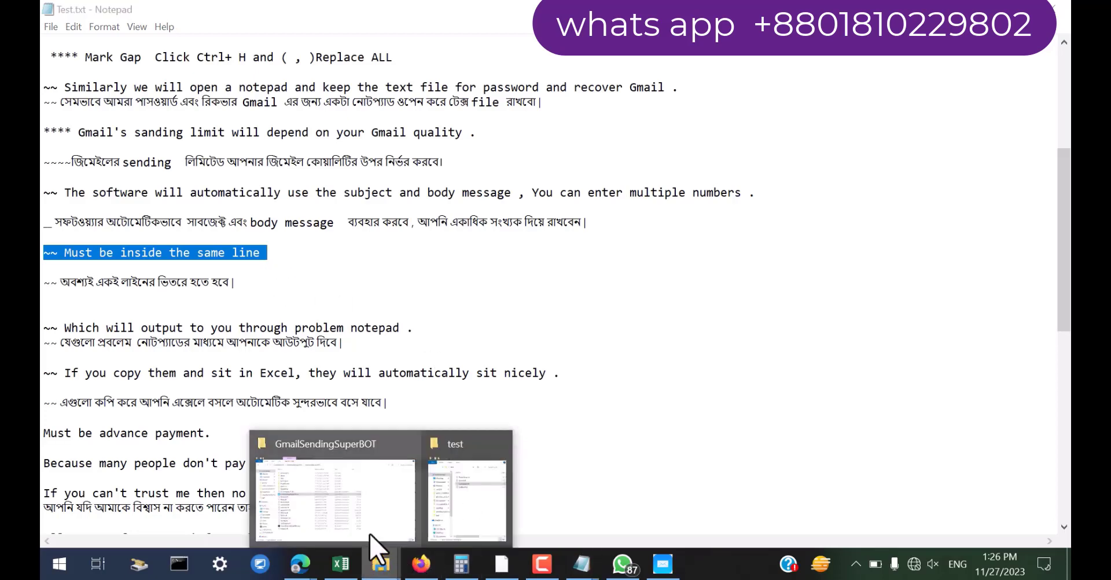
click(479, 496)
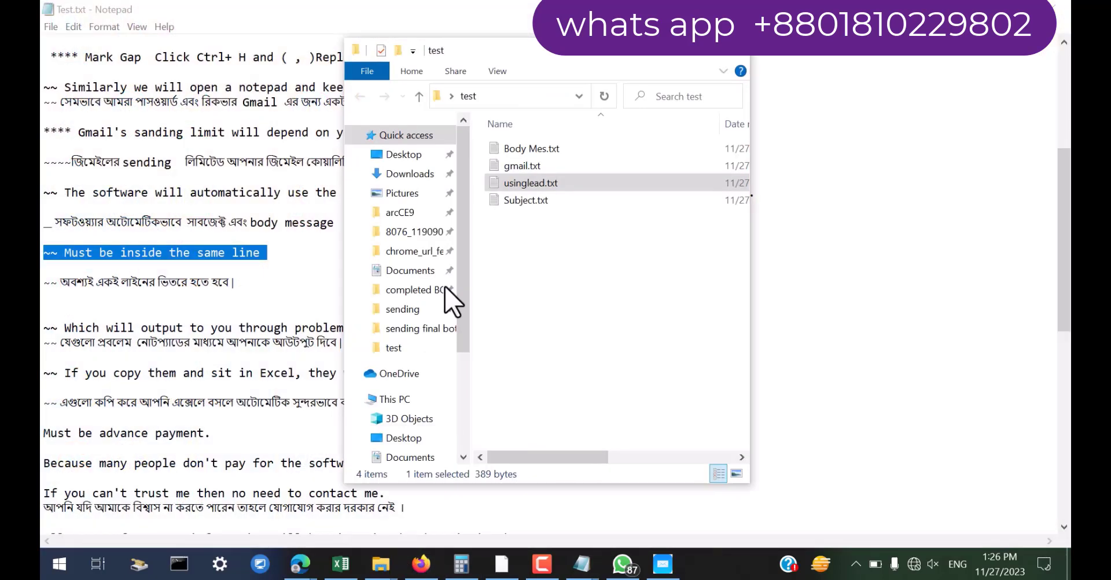
click(528, 151)
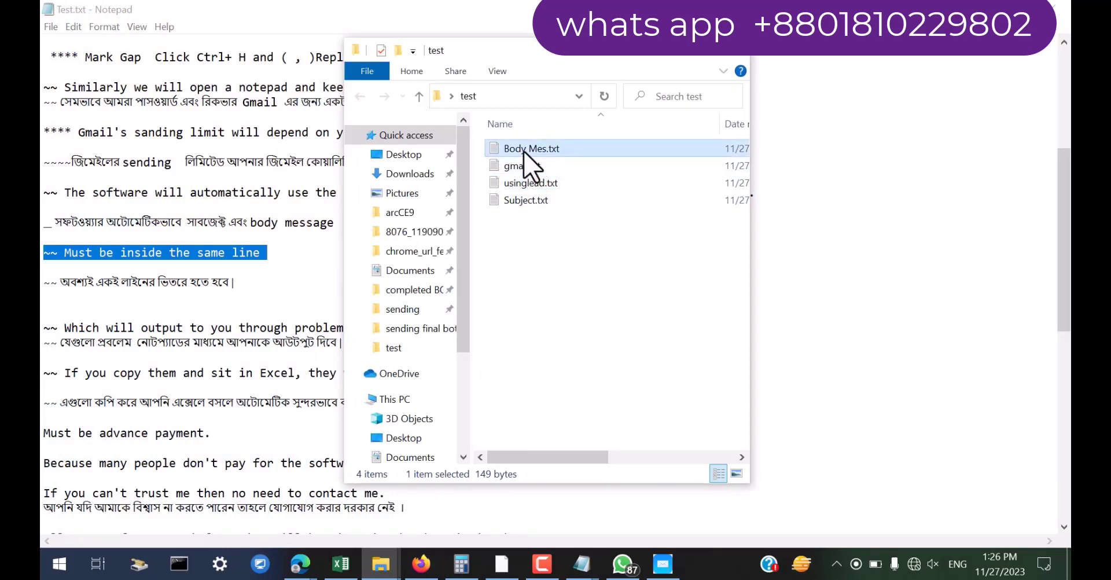
double_click(524, 154)
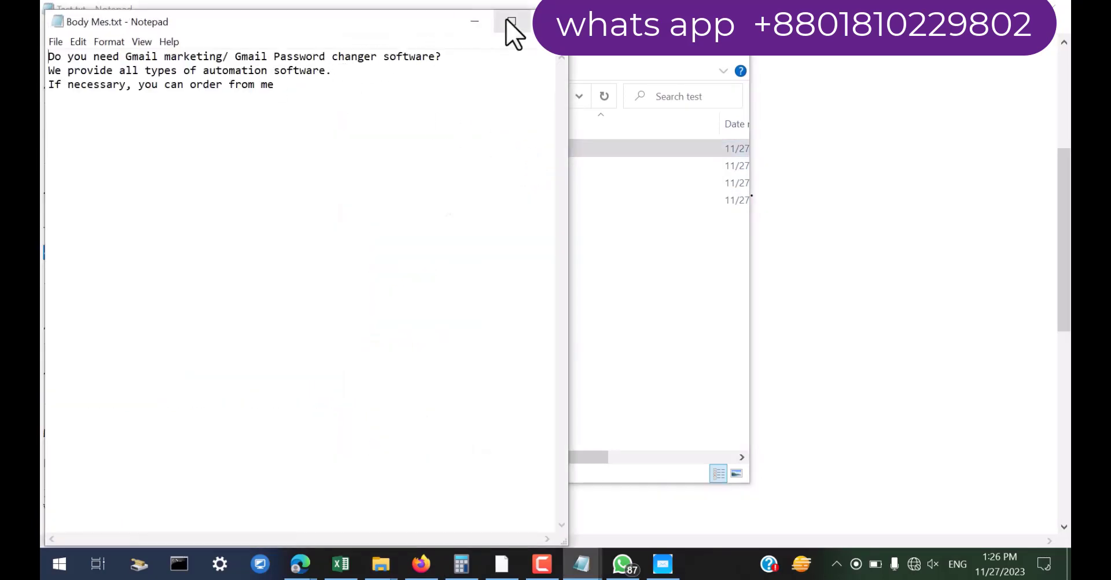
click(509, 23)
Move the message's second and third sentences up onto the first line
drag(459, 42, 44, 46)
drag(463, 46, 45, 45)
click(466, 50)
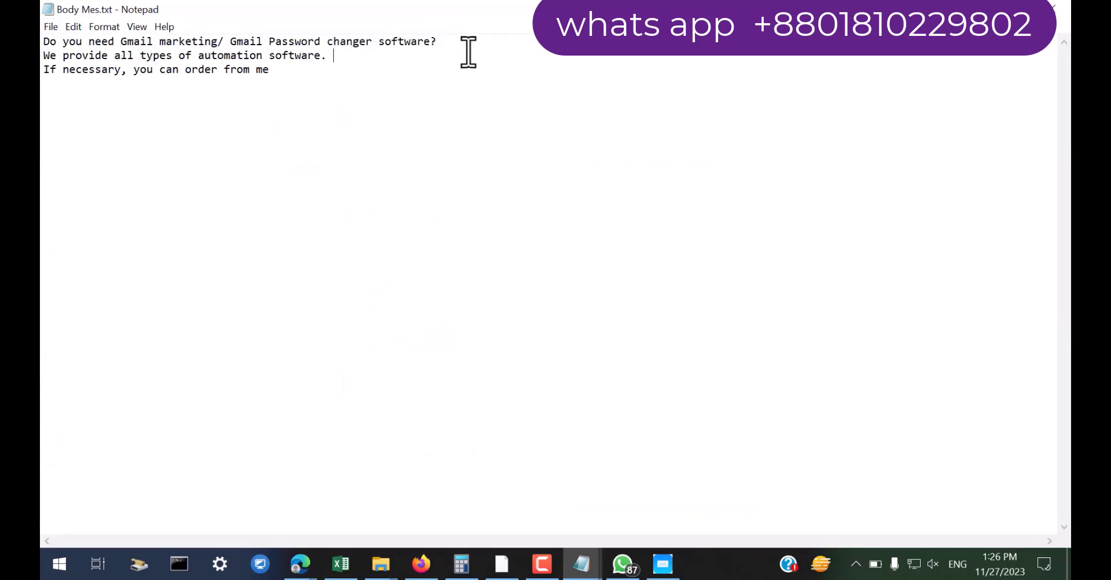
drag(466, 45, 45, 32)
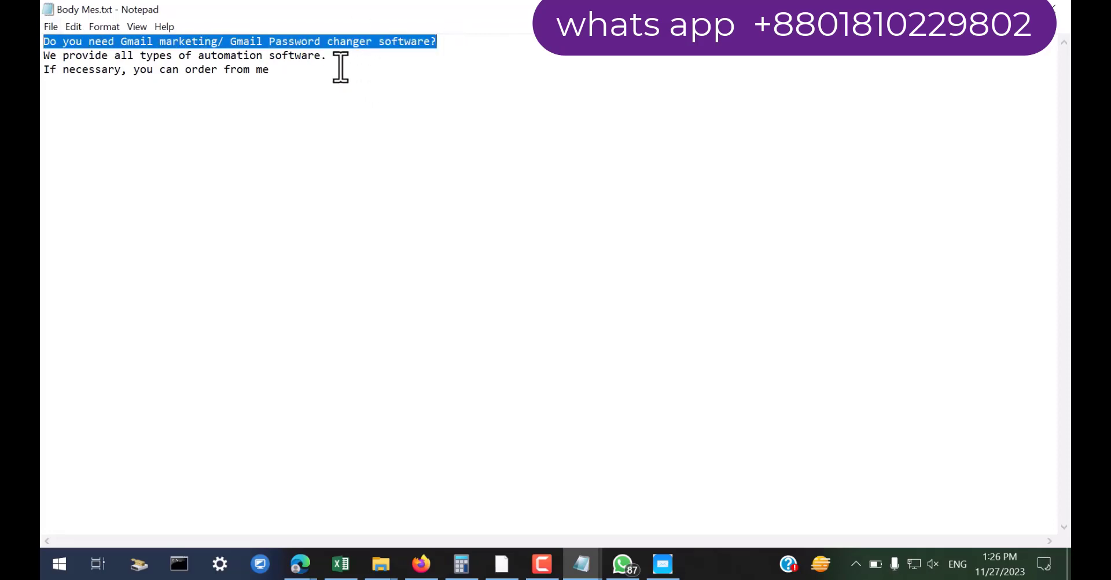
drag(340, 66, 45, 67)
drag(321, 81, 42, 84)
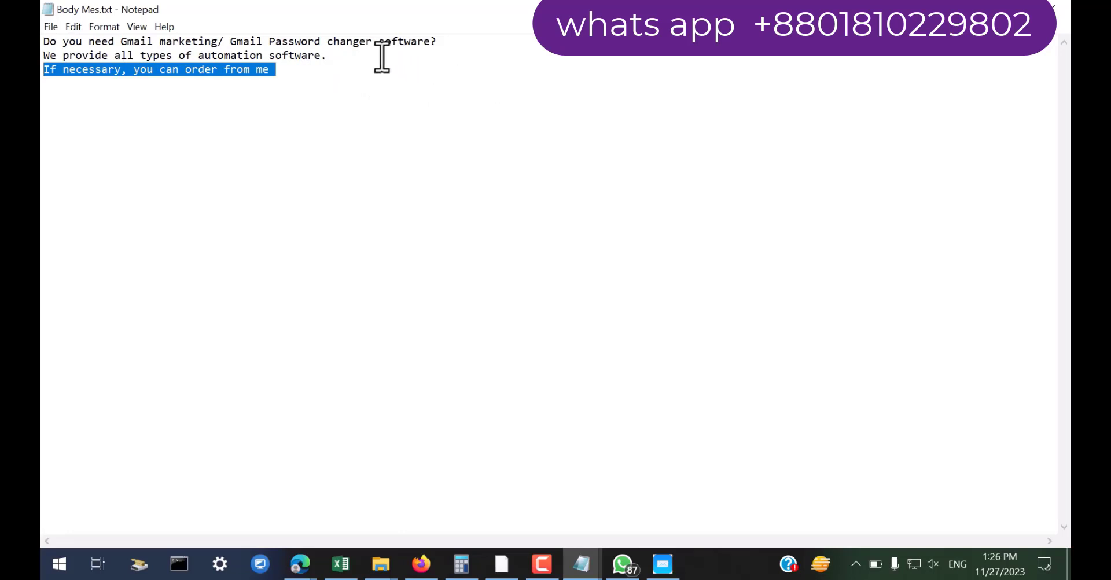
drag(332, 56, 45, 58)
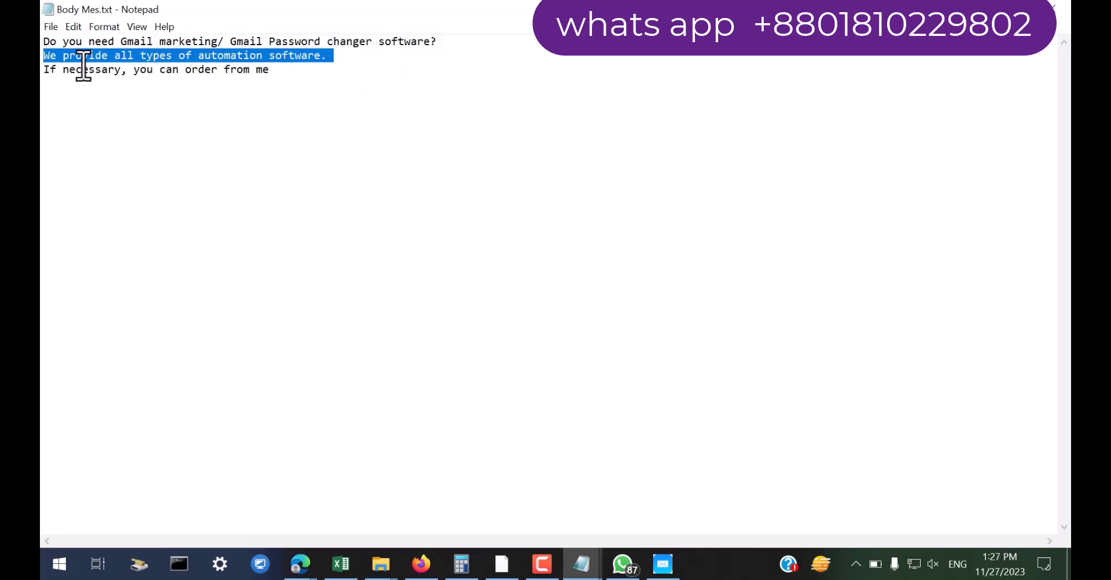
key(BackSpace)
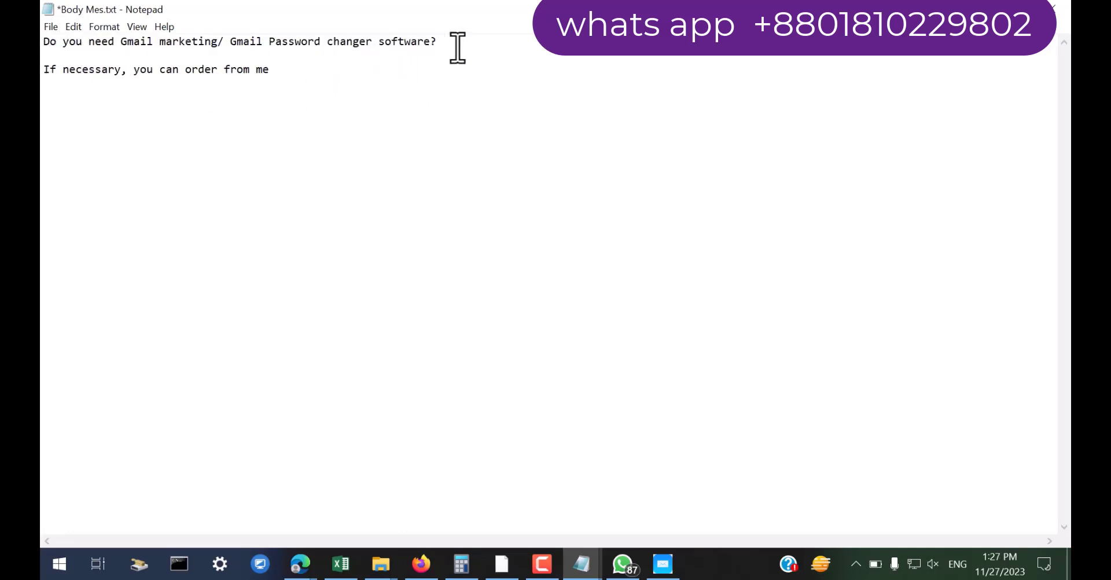
key(ctrl+v)
drag(278, 70, 43, 70)
key(BackSpace)
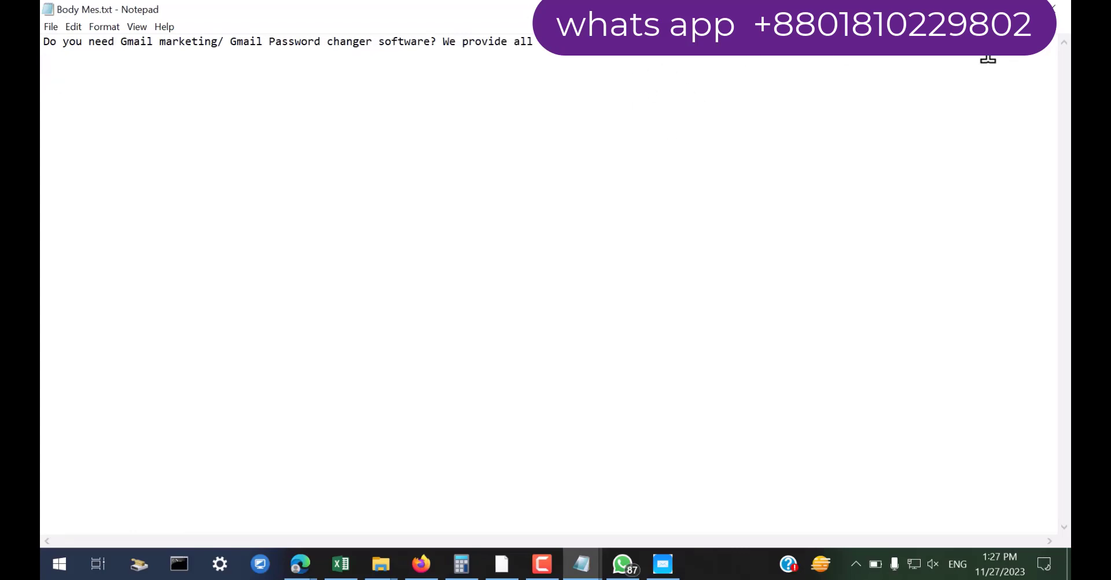
key(Return)
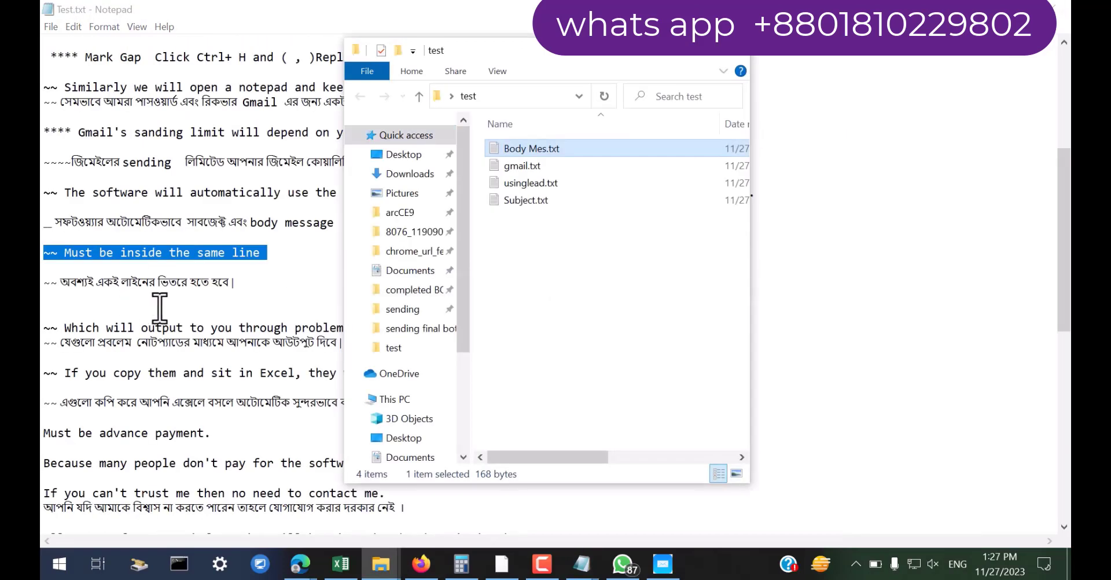
double_click(525, 200)
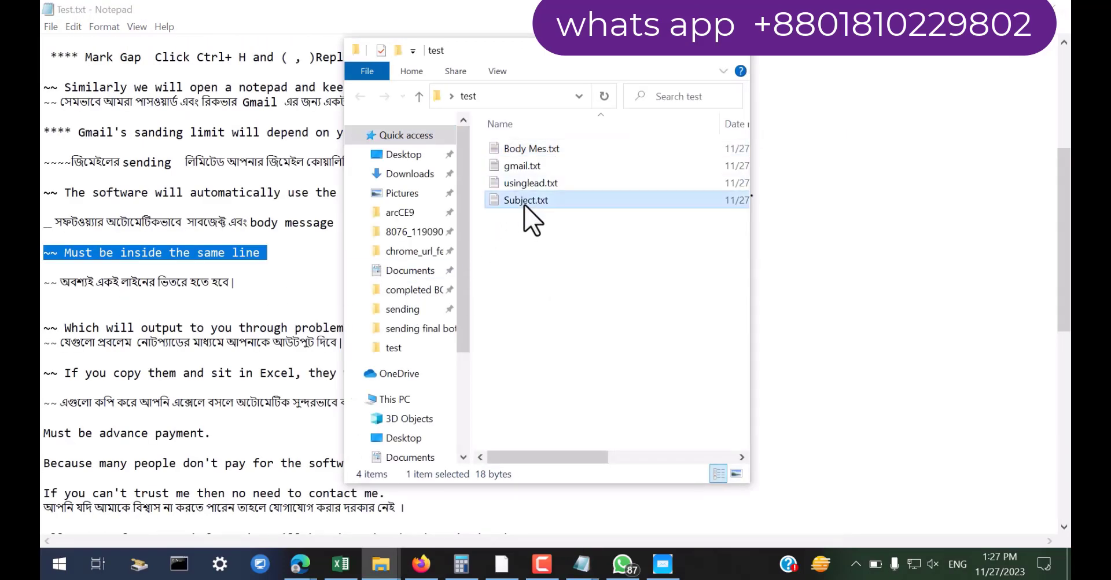
drag(103, 56, 44, 56)
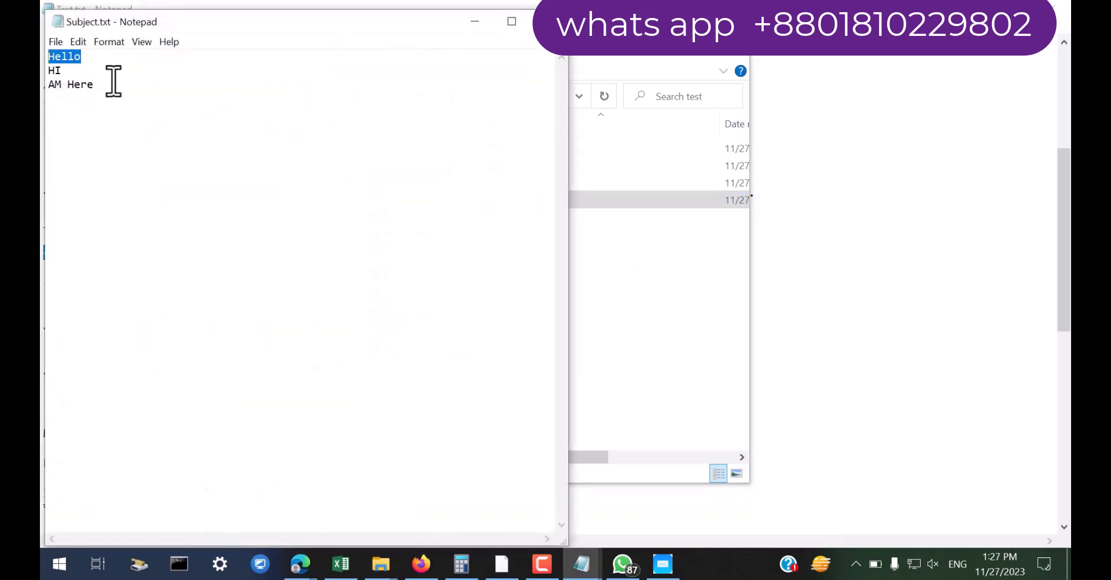
click(473, 22)
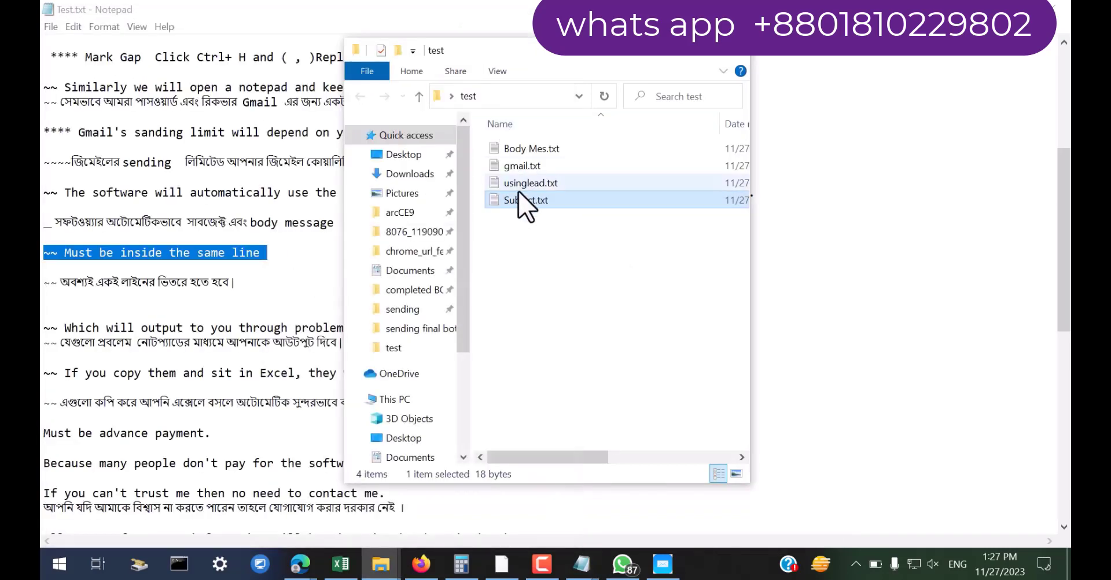
double_click(520, 150)
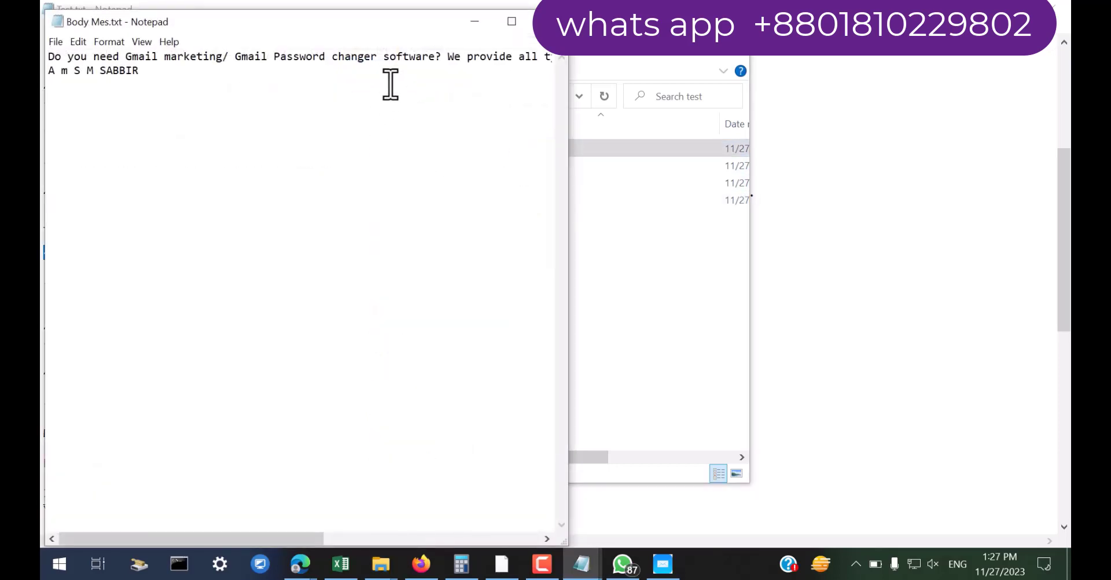
click(544, 21)
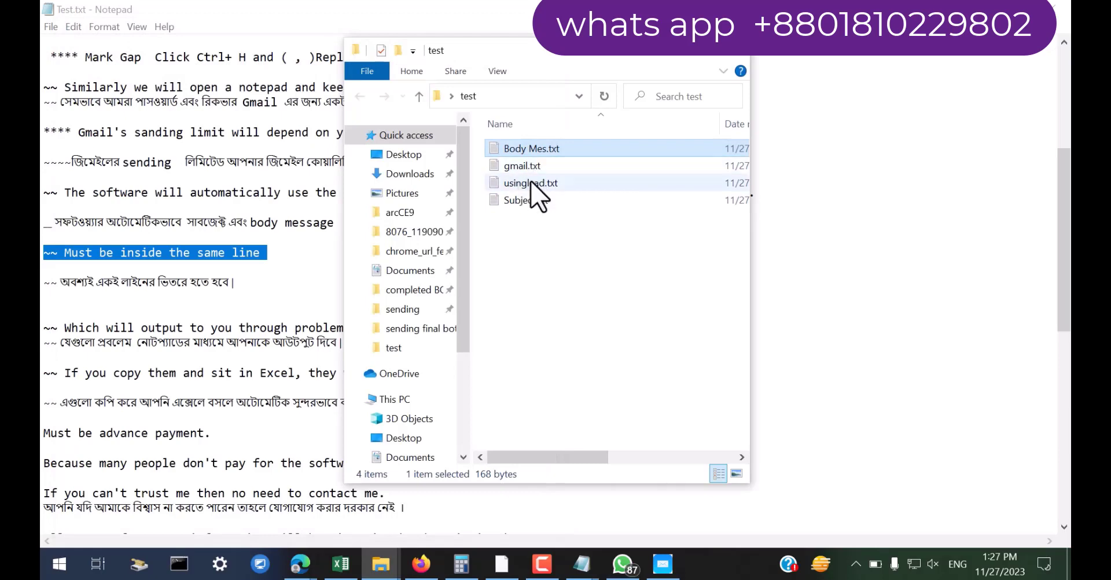
double_click(526, 185)
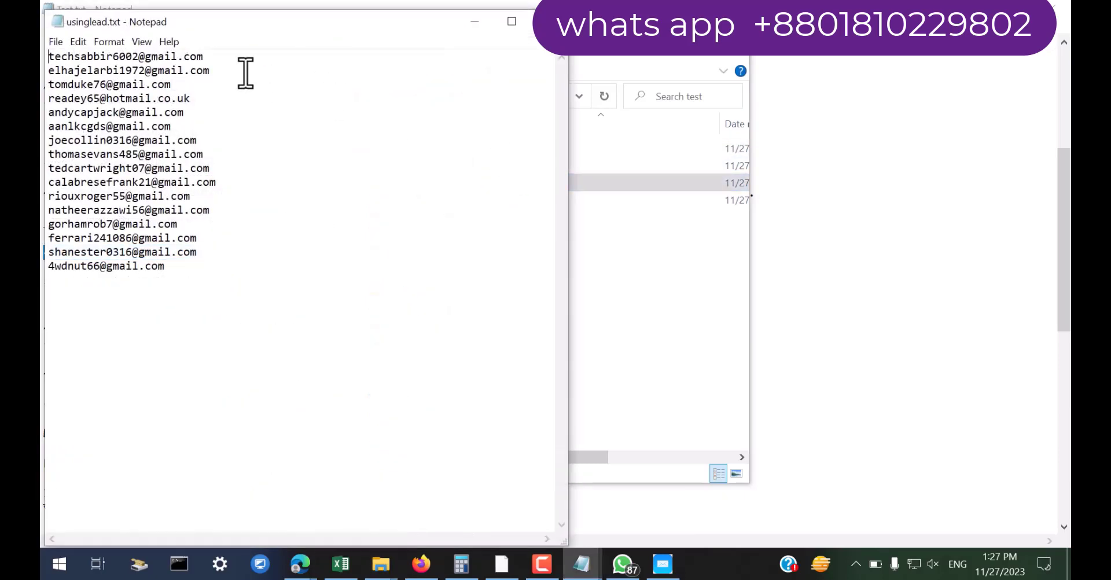
drag(209, 56, 45, 47)
drag(282, 71, 47, 71)
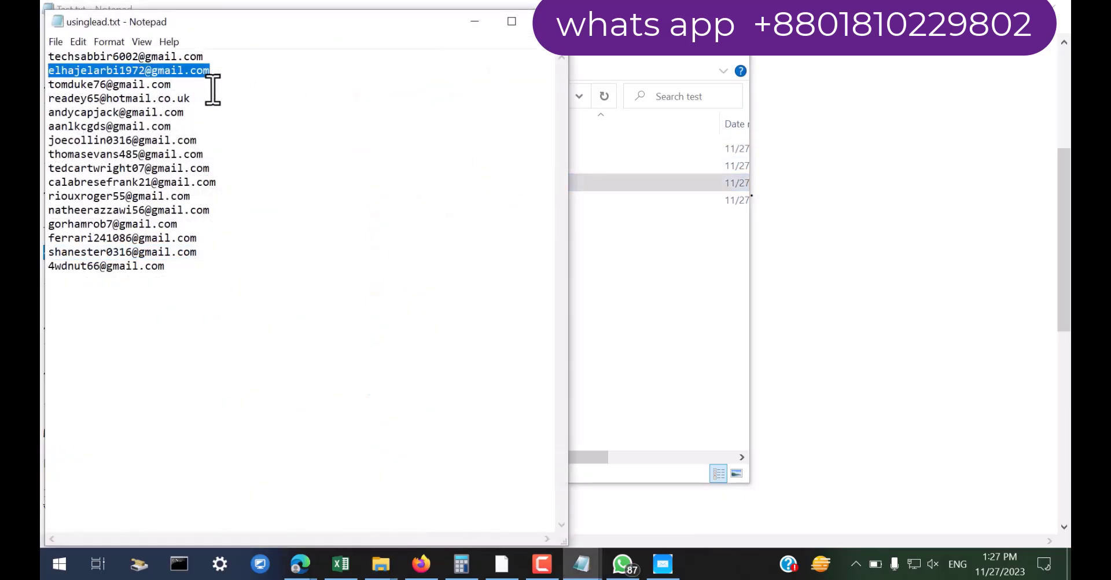
drag(214, 84, 46, 85)
drag(231, 111, 45, 113)
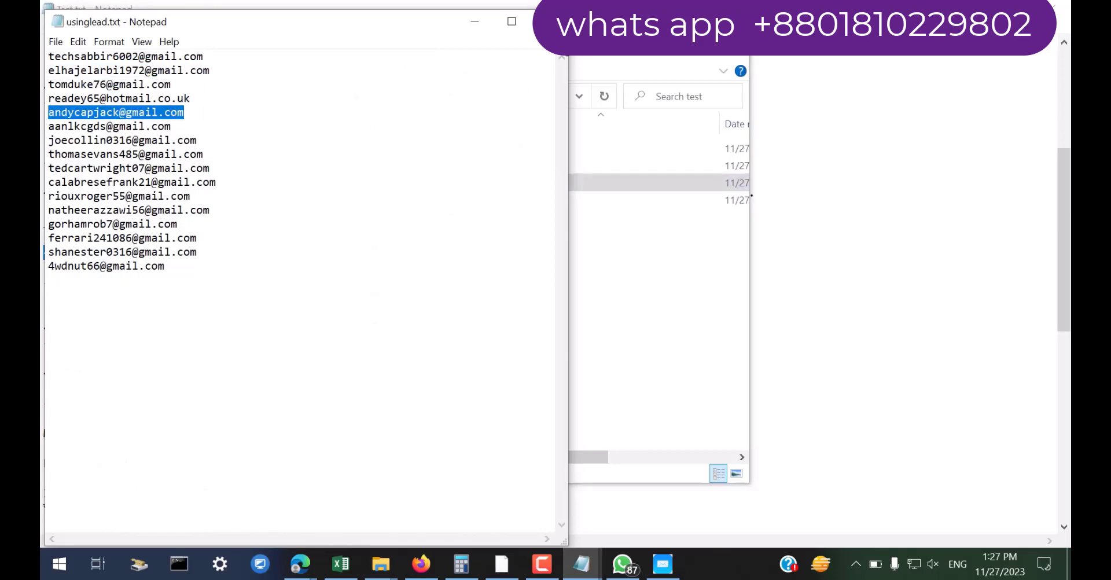
click(535, 22)
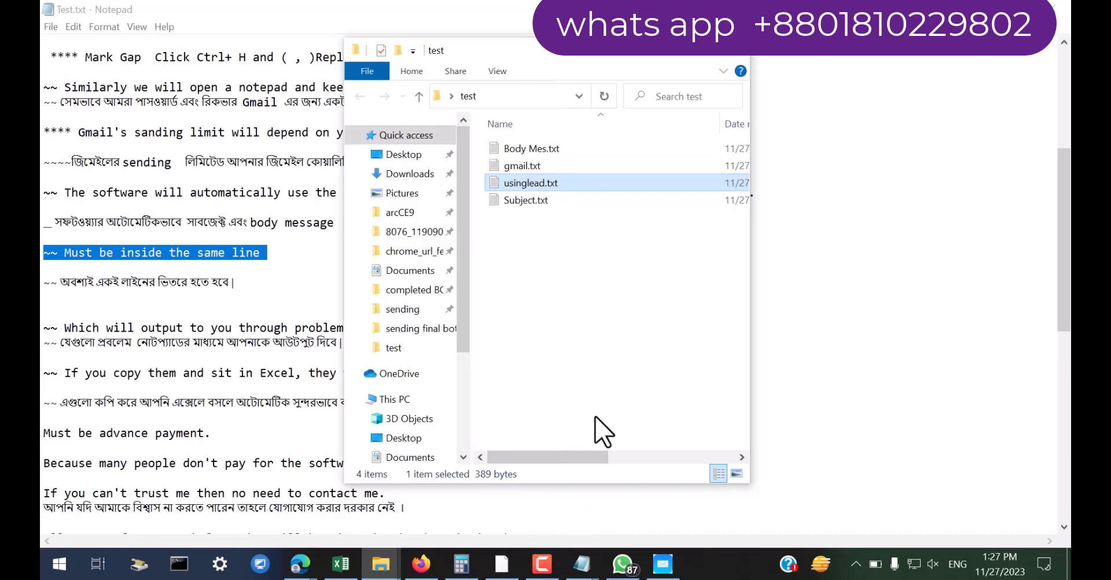
Choose YES in the bot's 'using bcc' dropdown and shift the settings dialog right
click(657, 564)
click(430, 261)
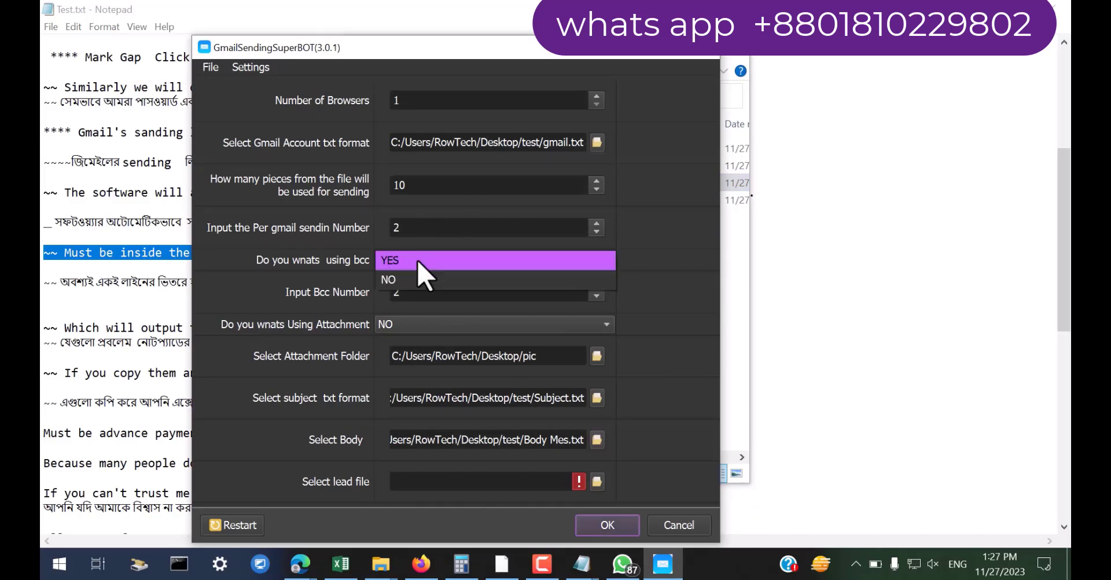
click(403, 290)
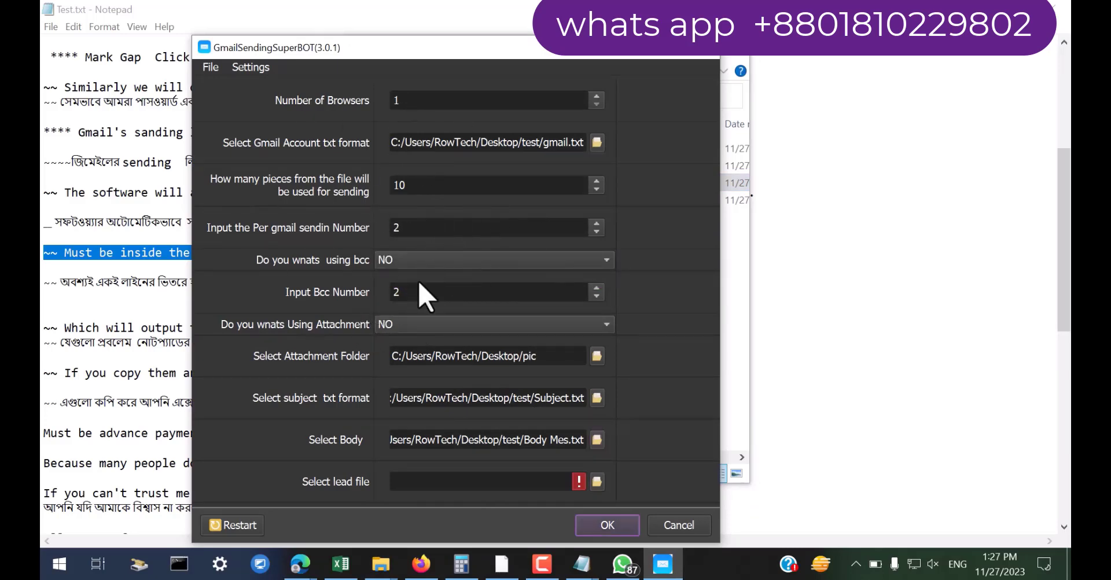
click(403, 260)
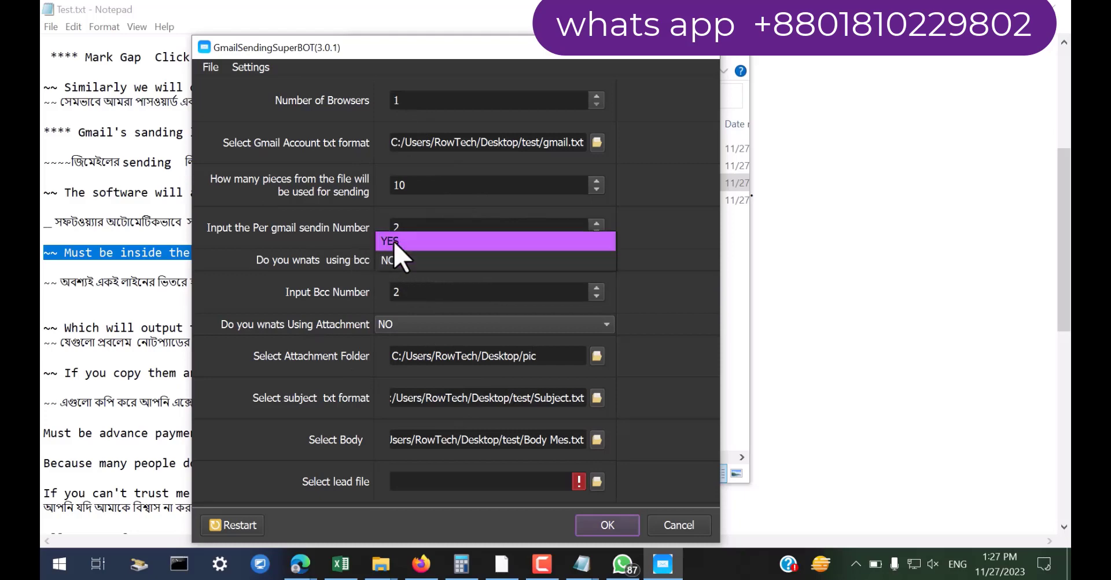
click(397, 245)
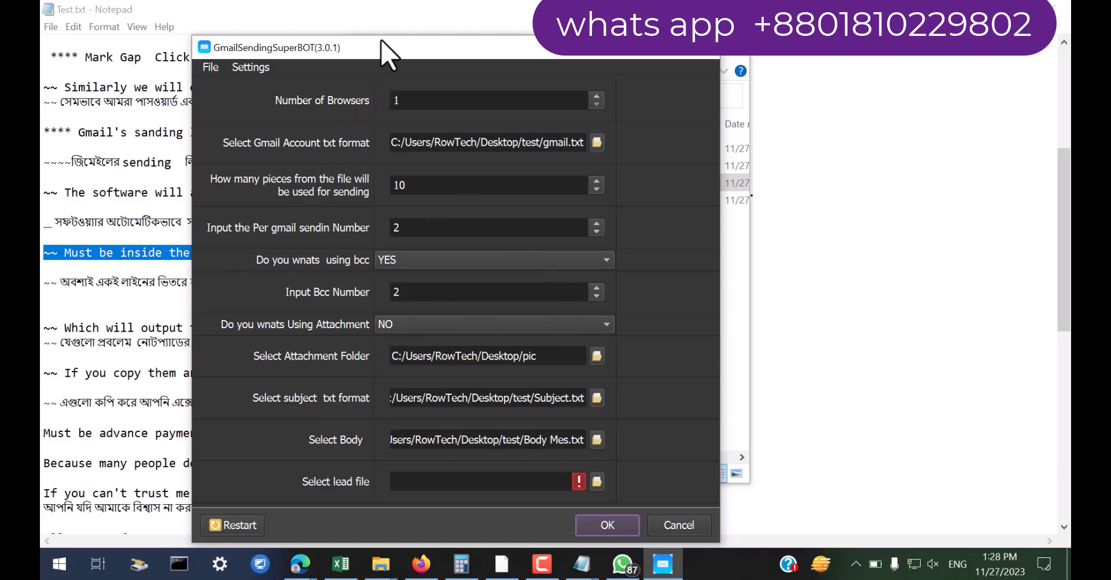
drag(382, 41, 671, 60)
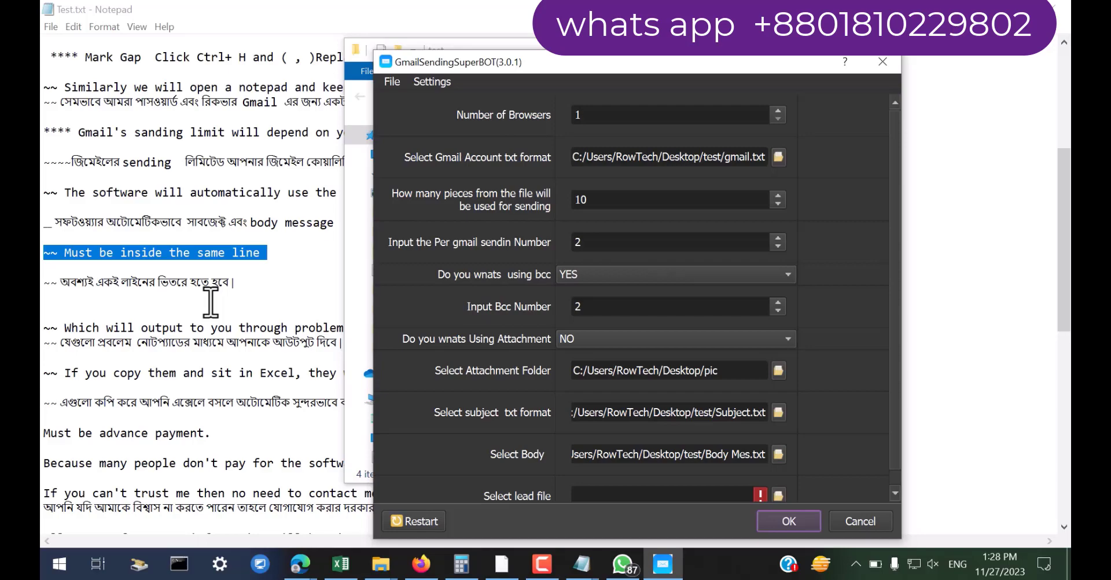
Scroll down through the YouTube channel's Videos page in Firefox
click(421, 556)
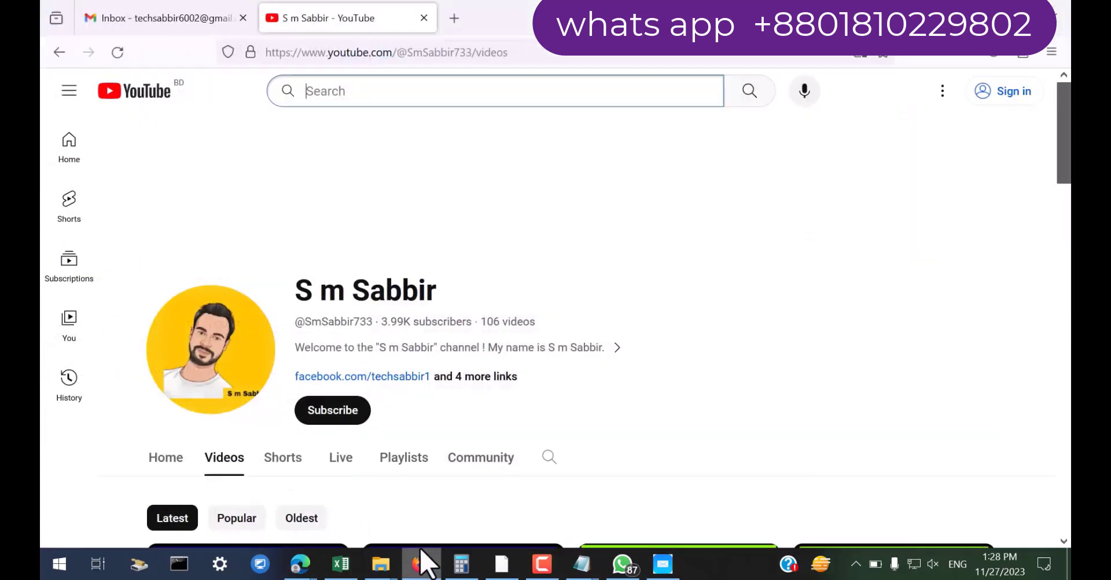
scroll(390, 377, down, 5)
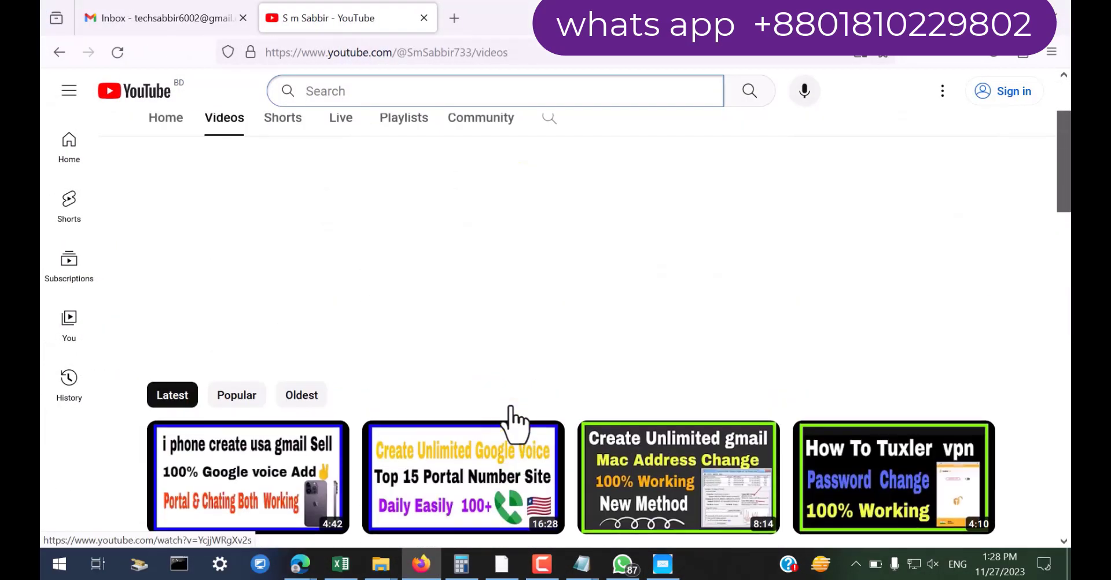
scroll(603, 421, down, 3)
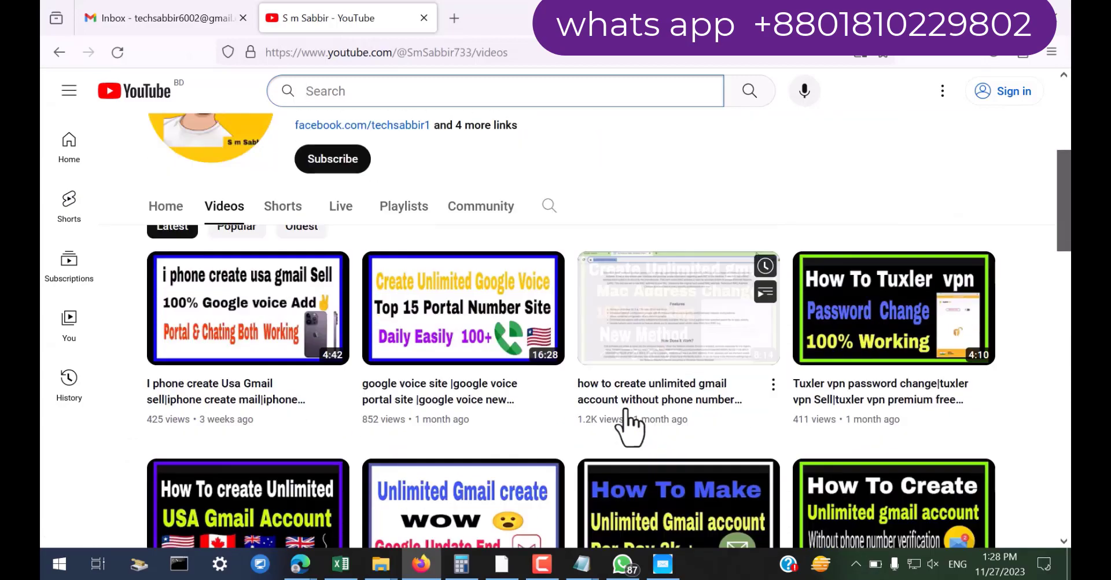
scroll(628, 425, down, 2)
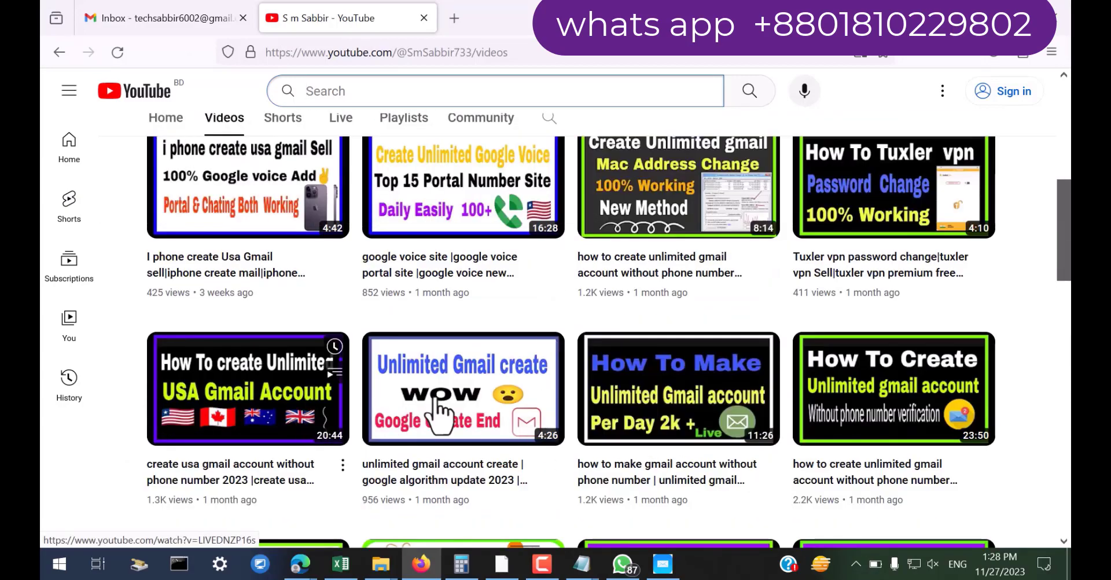
scroll(582, 375, down, 3)
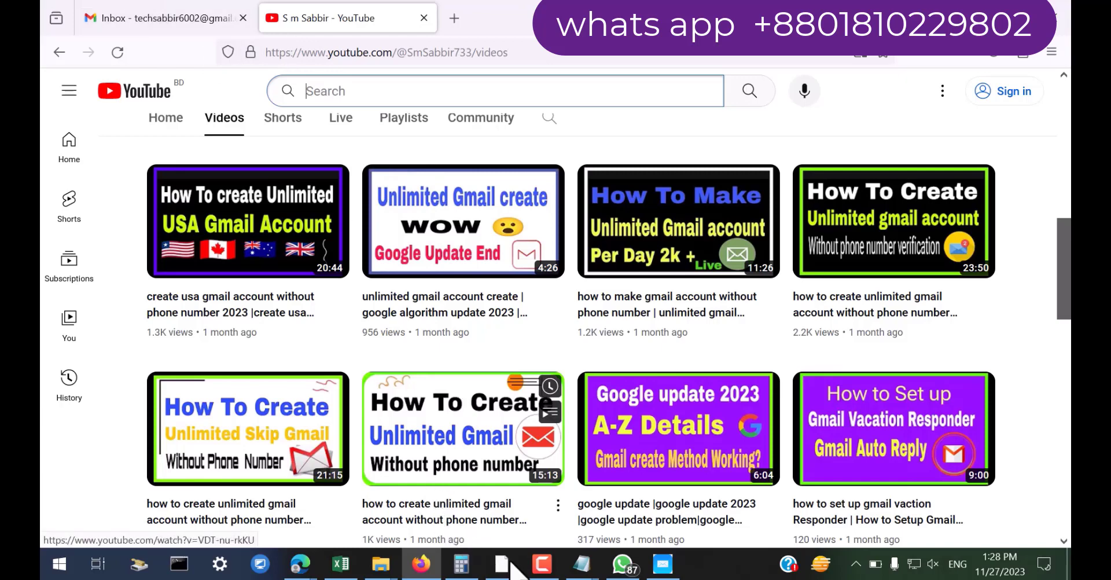
click(581, 563)
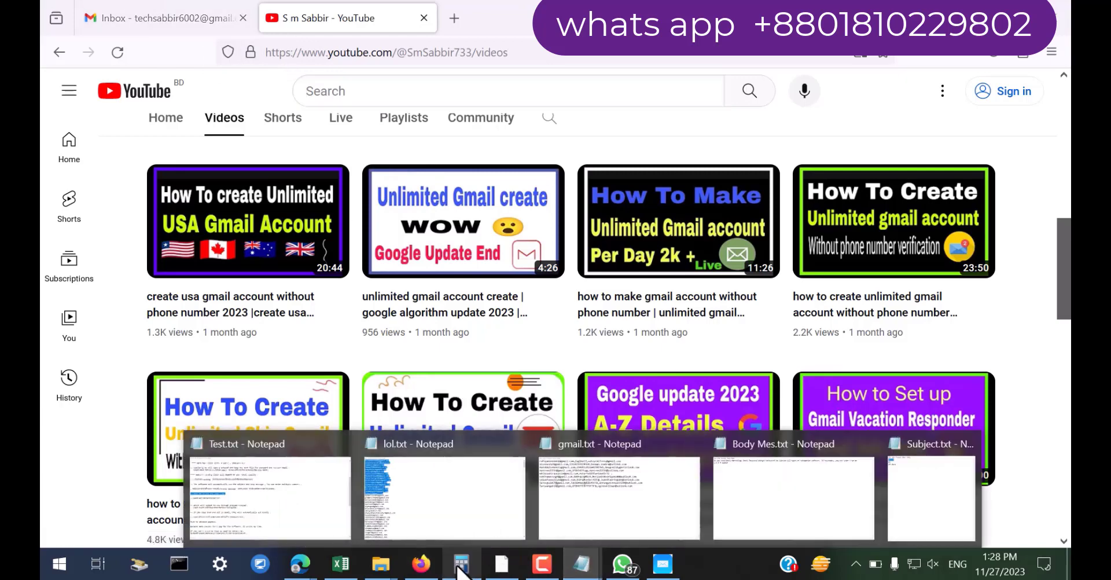
Bring the GmailSendingSuperBOT settings dialog back in front and move it up-left
mouse_move(381, 563)
click(481, 519)
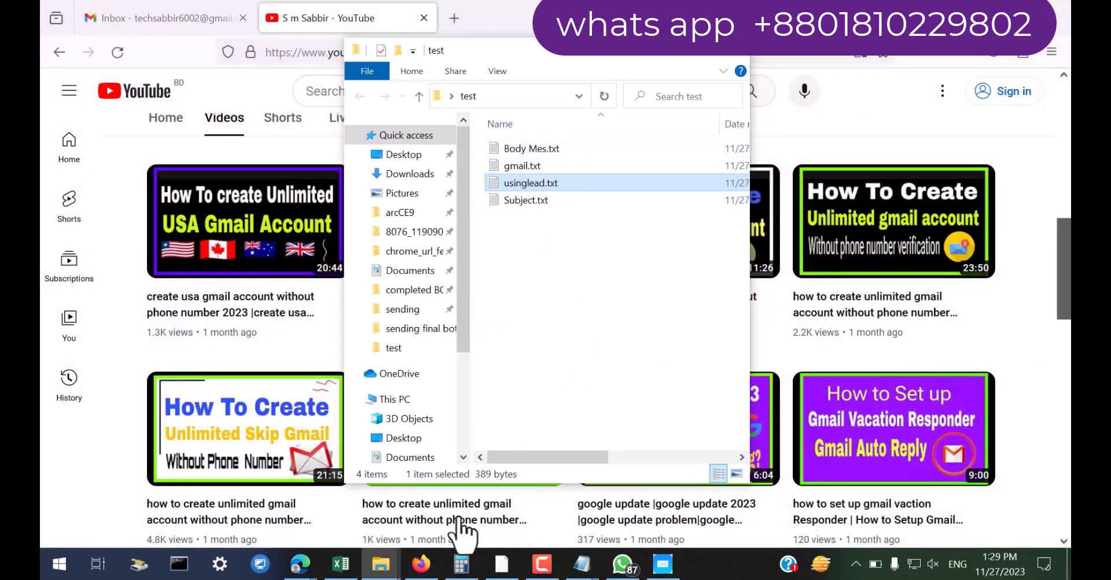
click(381, 563)
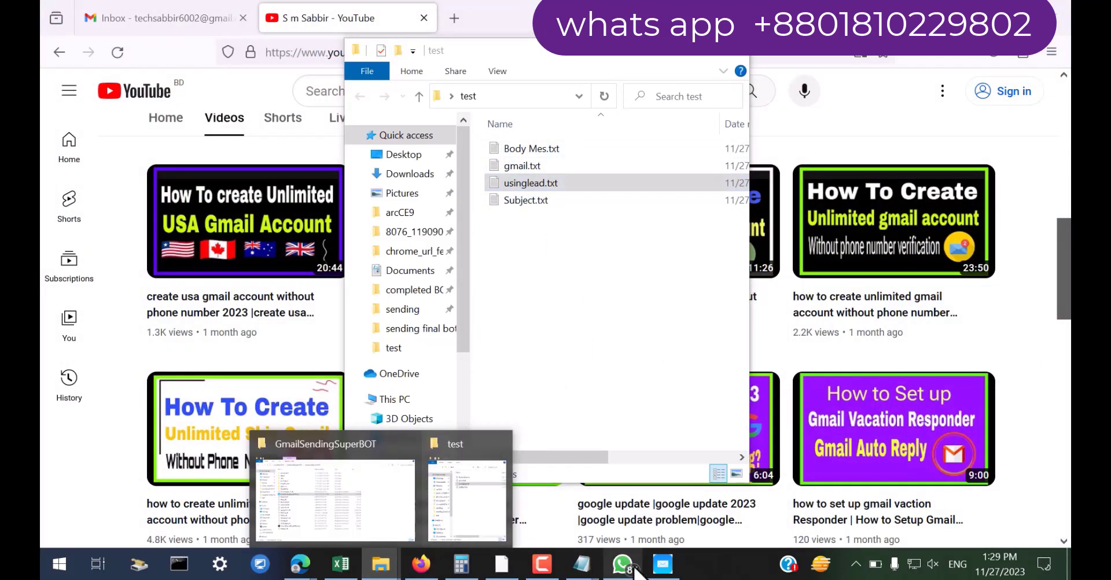
click(663, 564)
drag(525, 51, 304, 13)
Set Number of Browsers to 1, review the remaining fields, and accept with OK
click(362, 65)
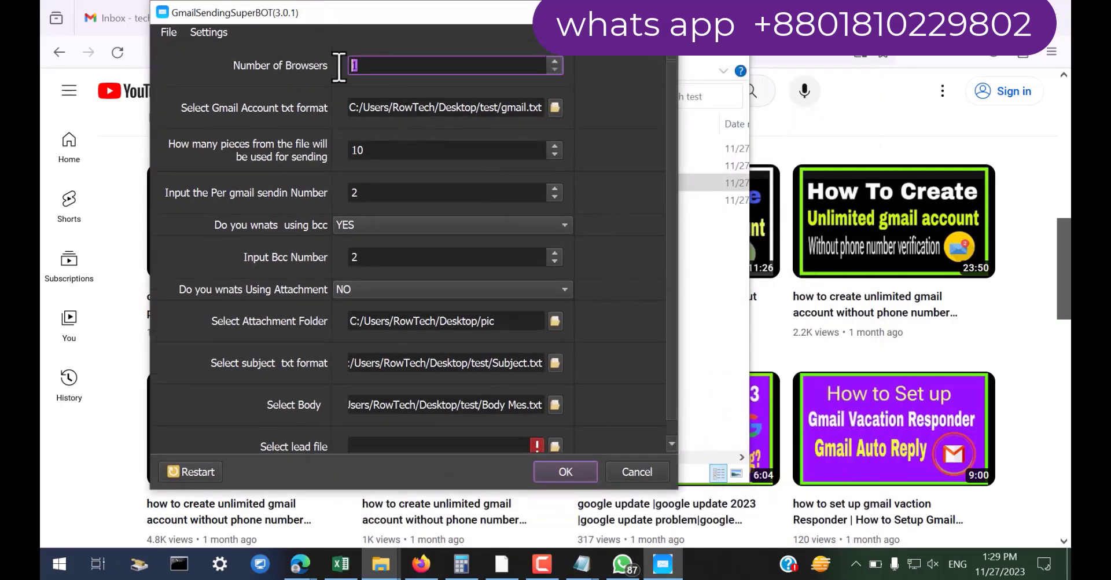
key(BackSpace)
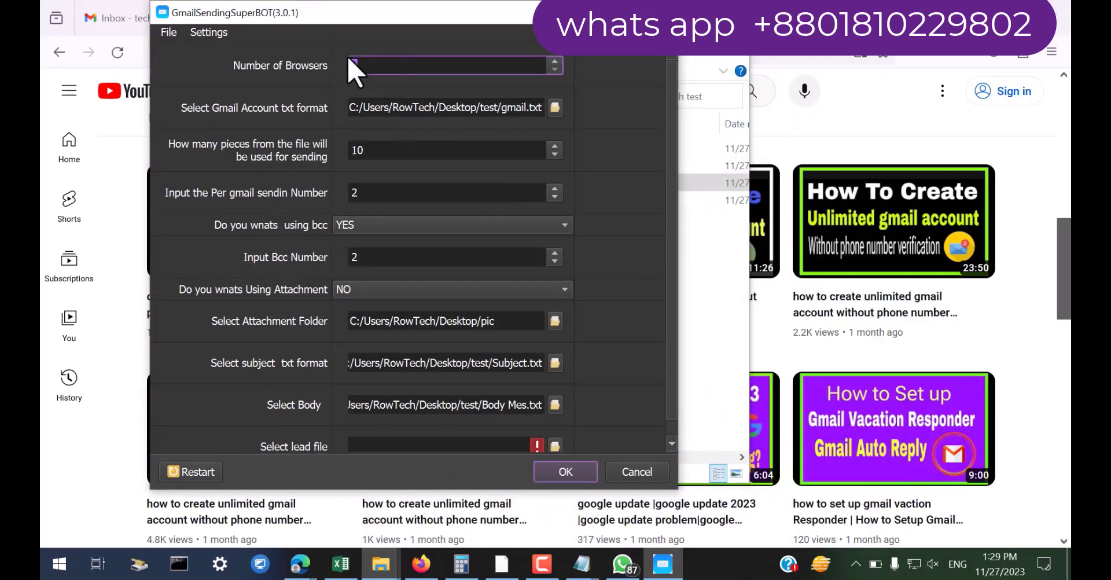
text(1)
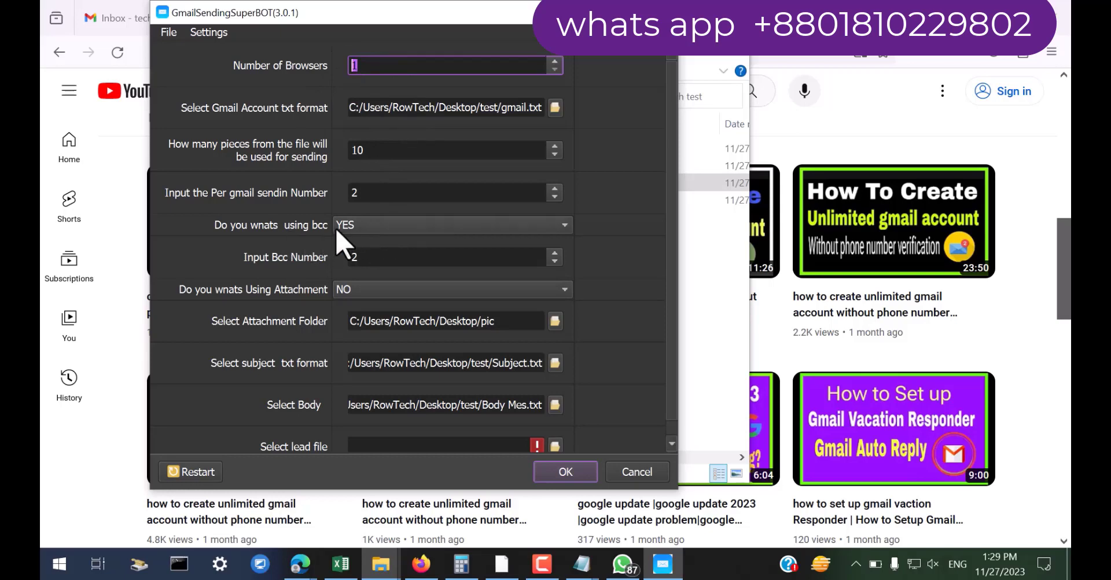
scroll(635, 360, down, 1)
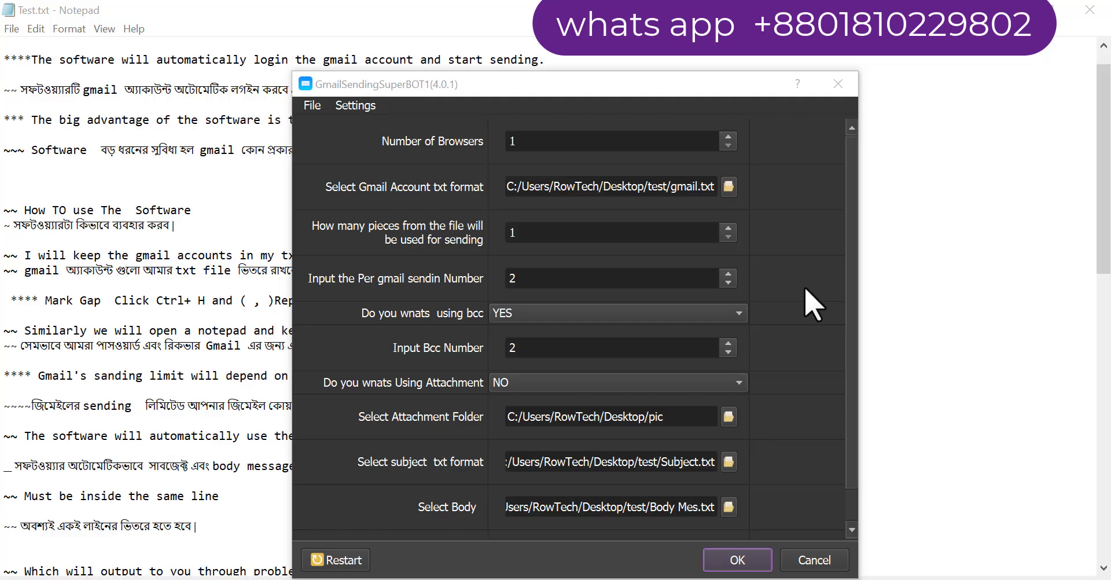
drag(655, 87, 654, 45)
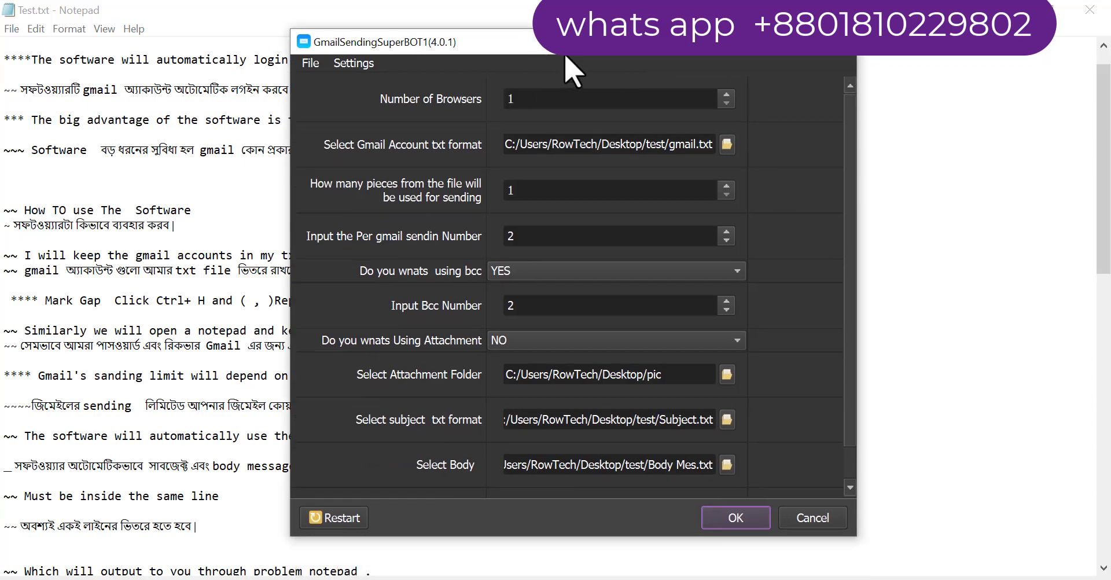
click(533, 100)
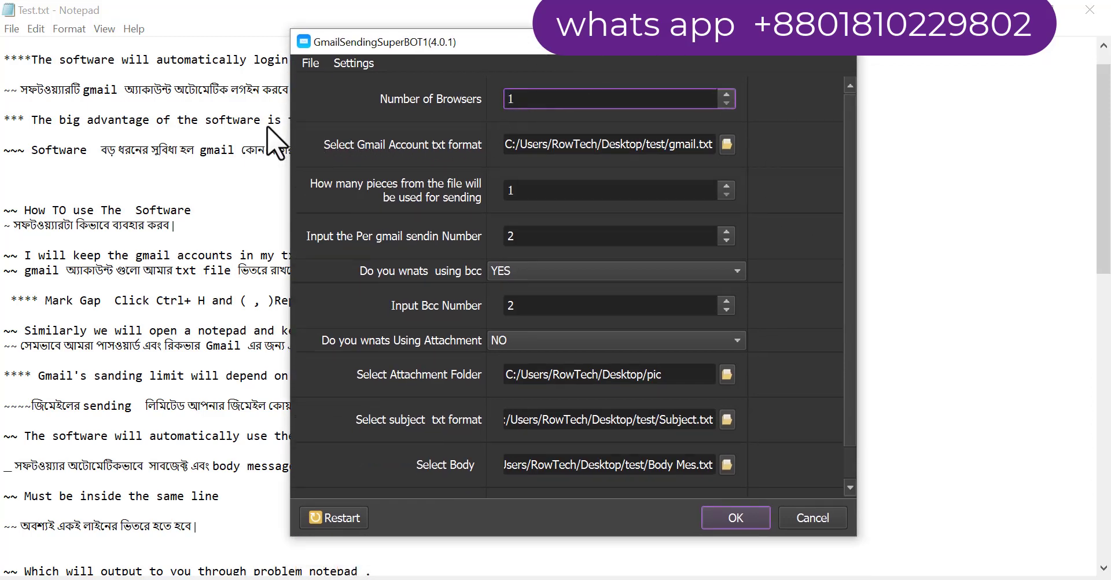
click(202, 142)
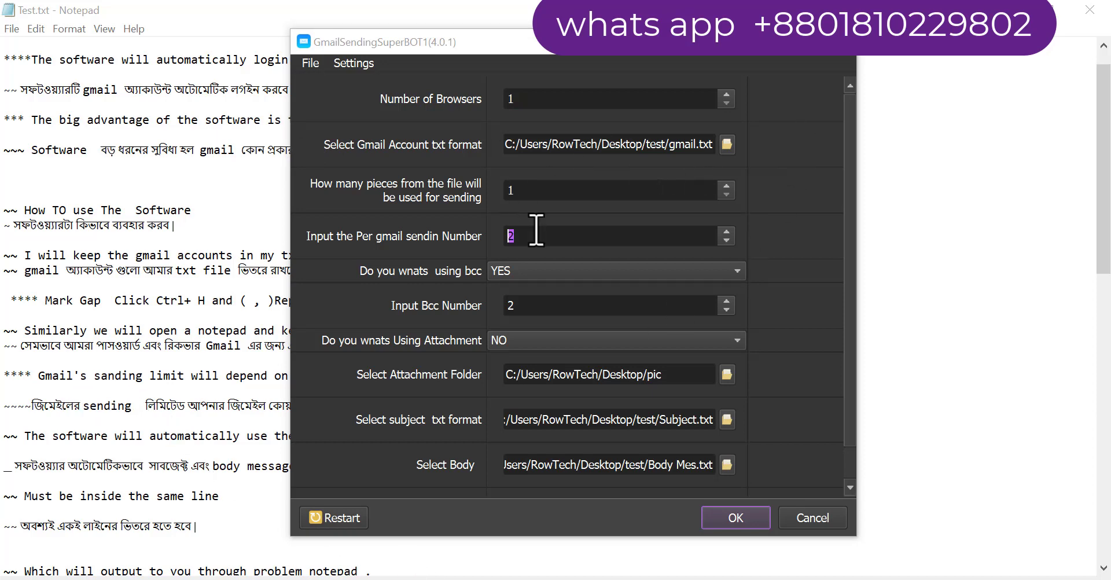
click(557, 236)
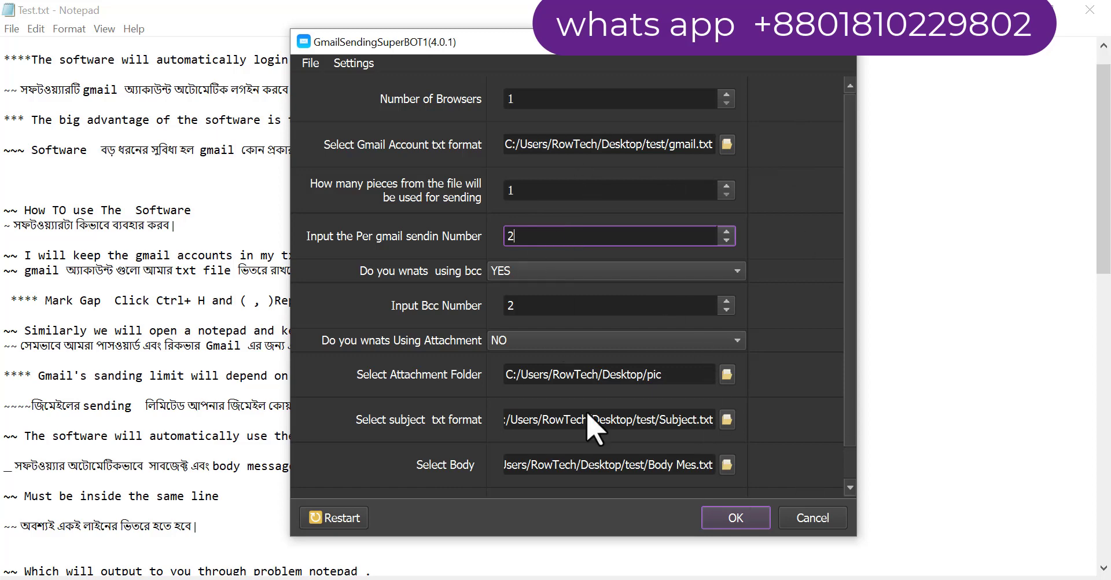
scroll(813, 364, down, 1)
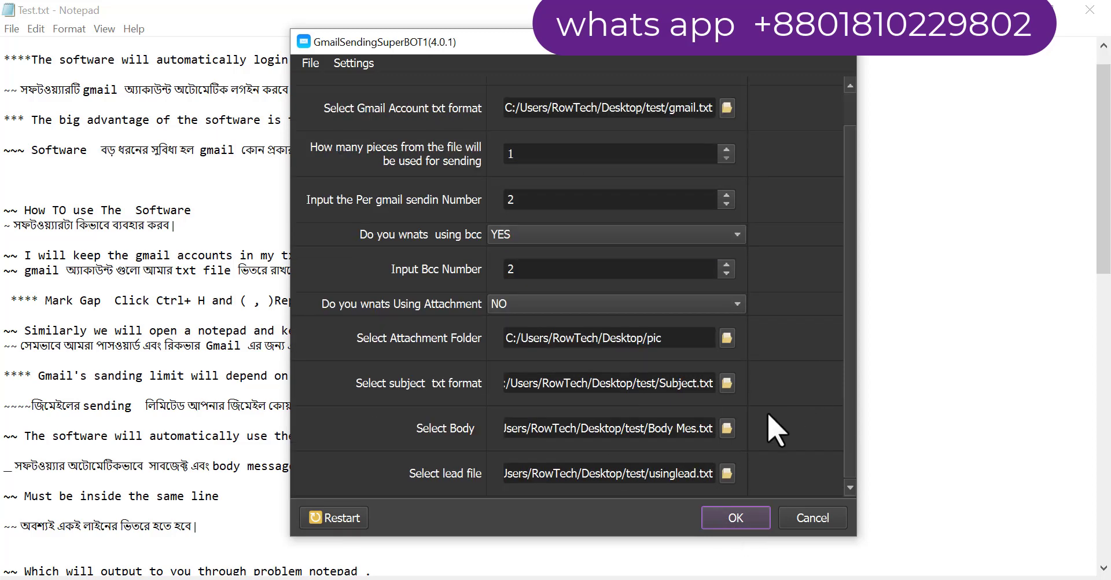
click(736, 518)
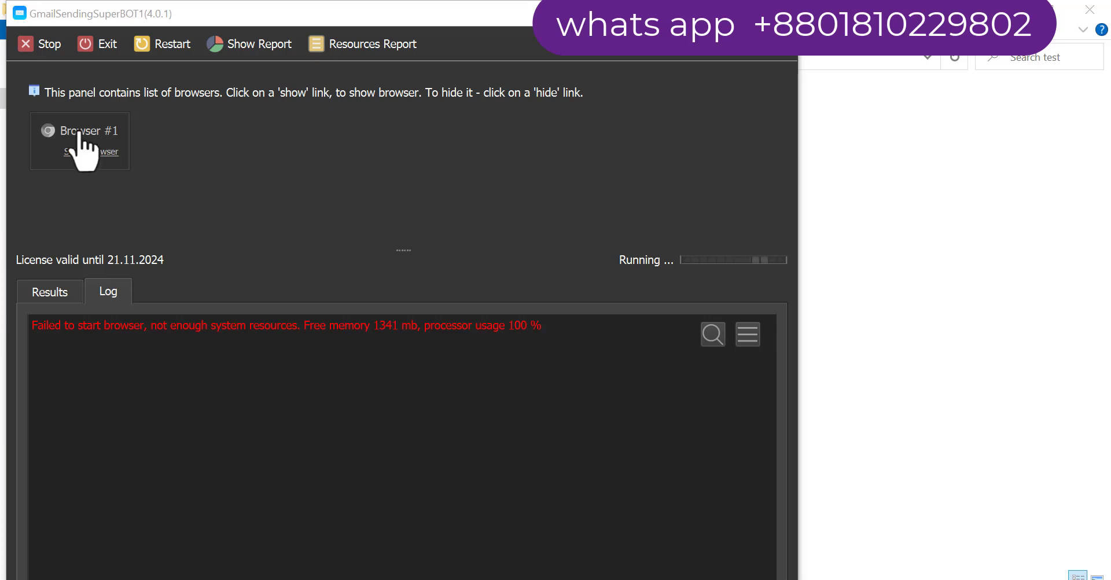
Show Browser #1's window, maximize the bot, and select the red low-resources log error
click(76, 151)
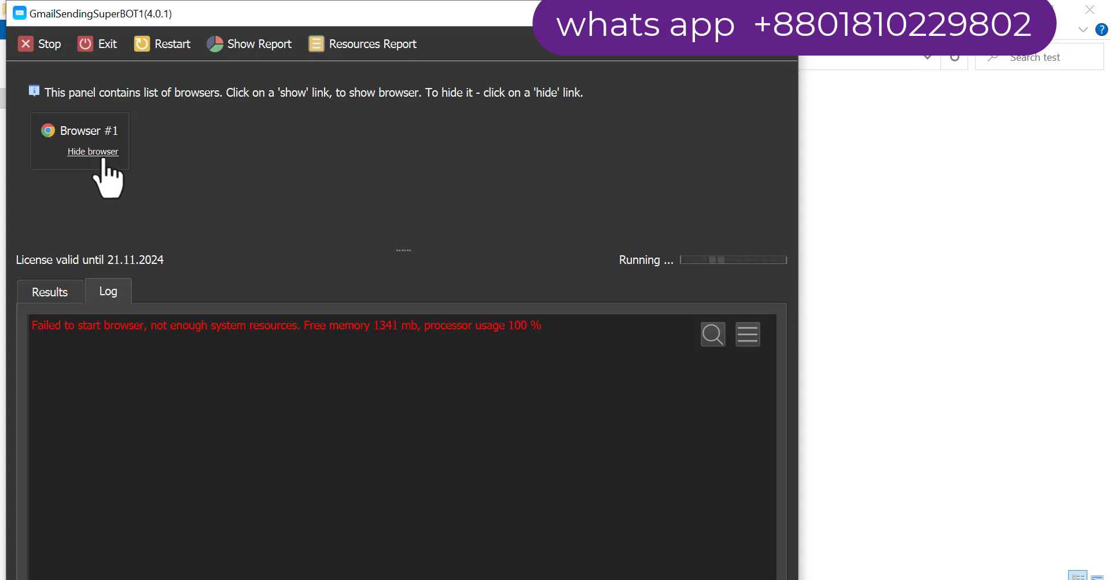
click(758, 12)
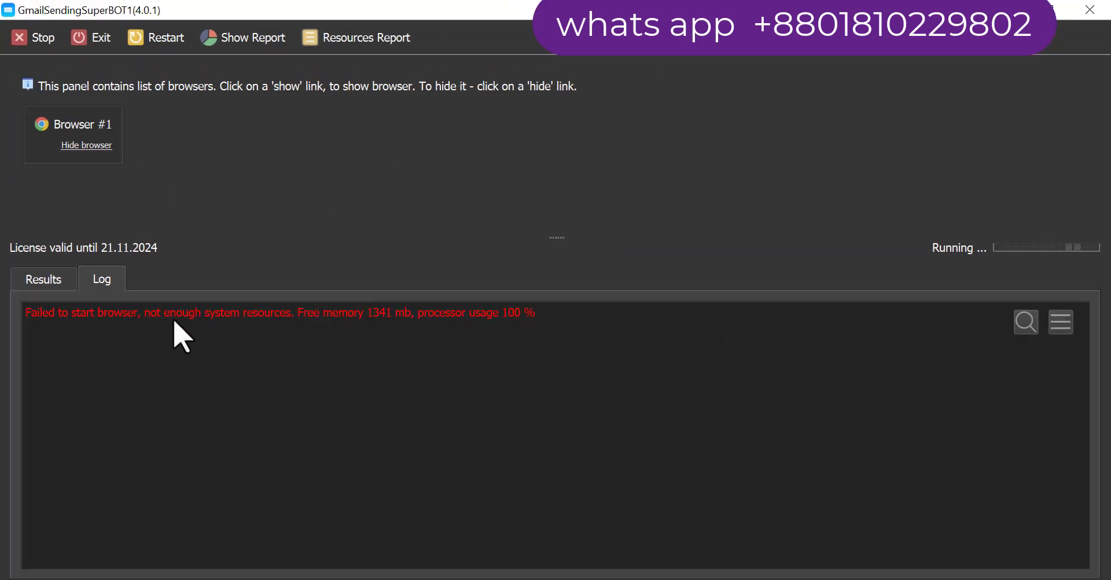
drag(49, 313, 509, 322)
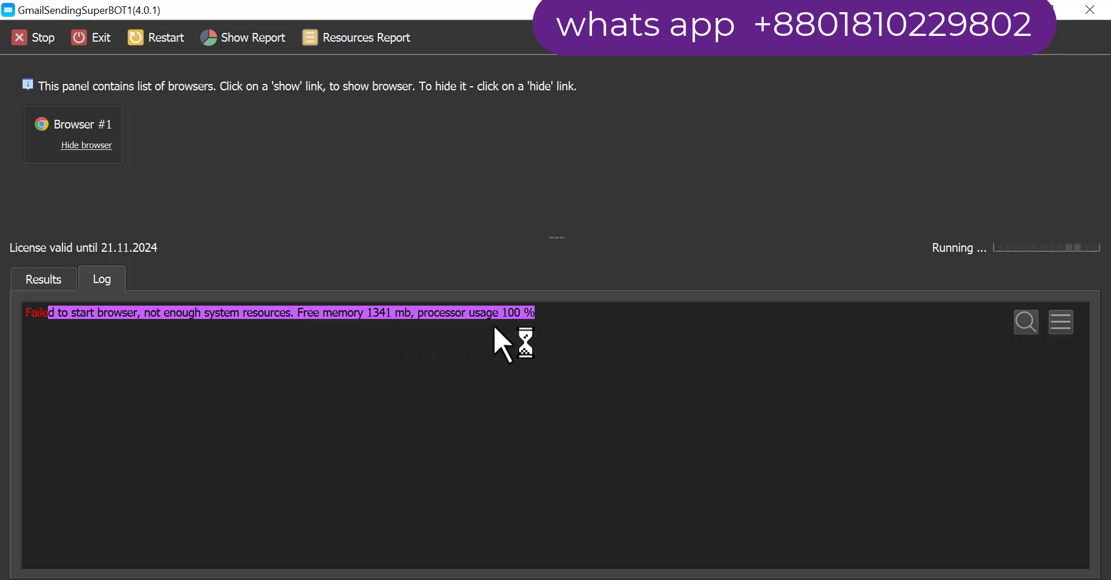
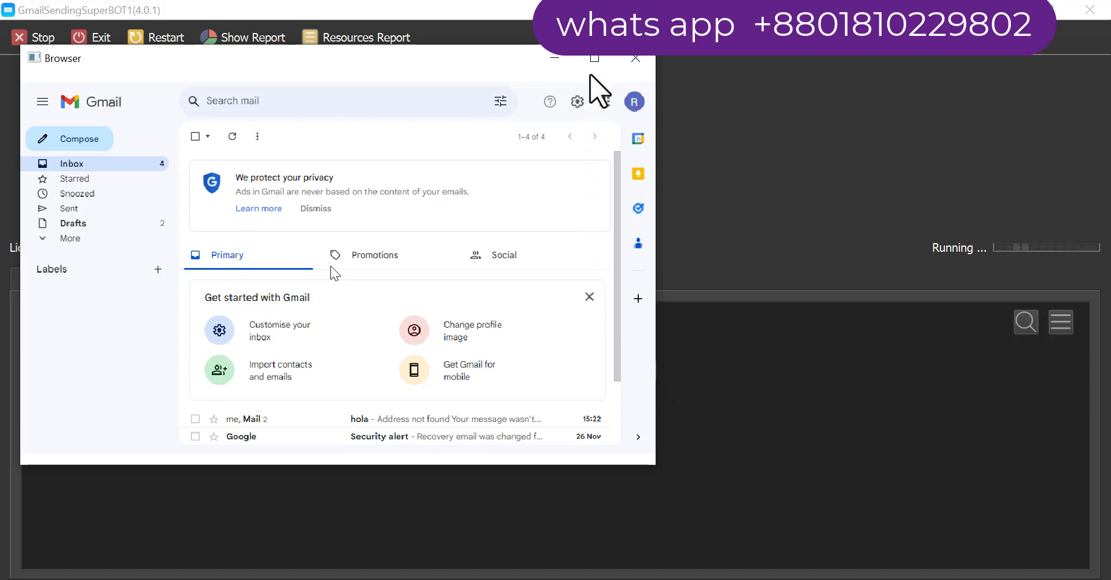
Maximize the bot's browser window so the signed-in Gmail inbox with 4 messages fills the screen
click(594, 58)
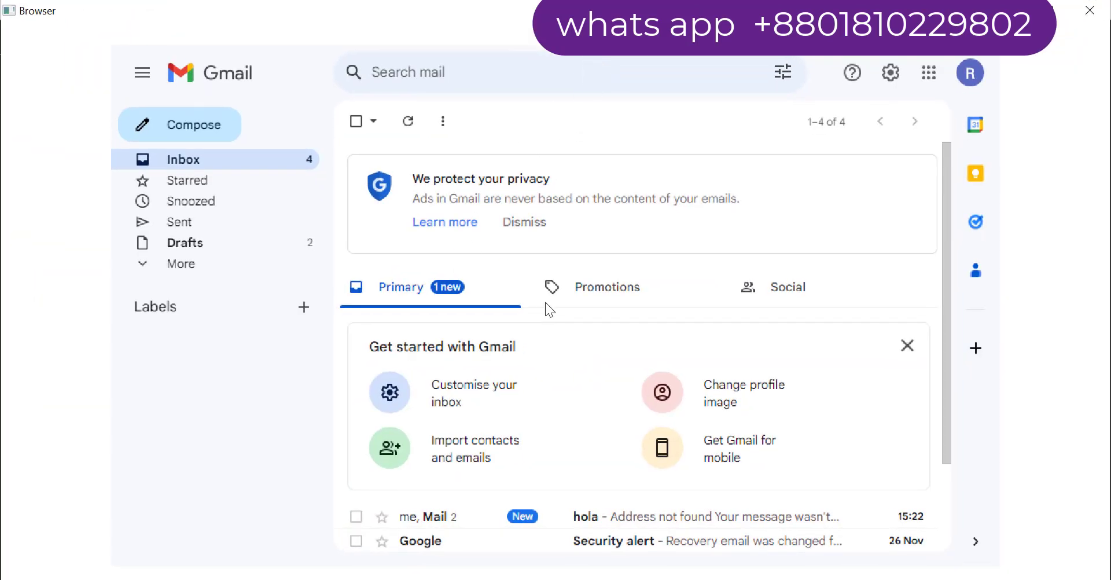
mouse_move(369, 578)
click(348, 550)
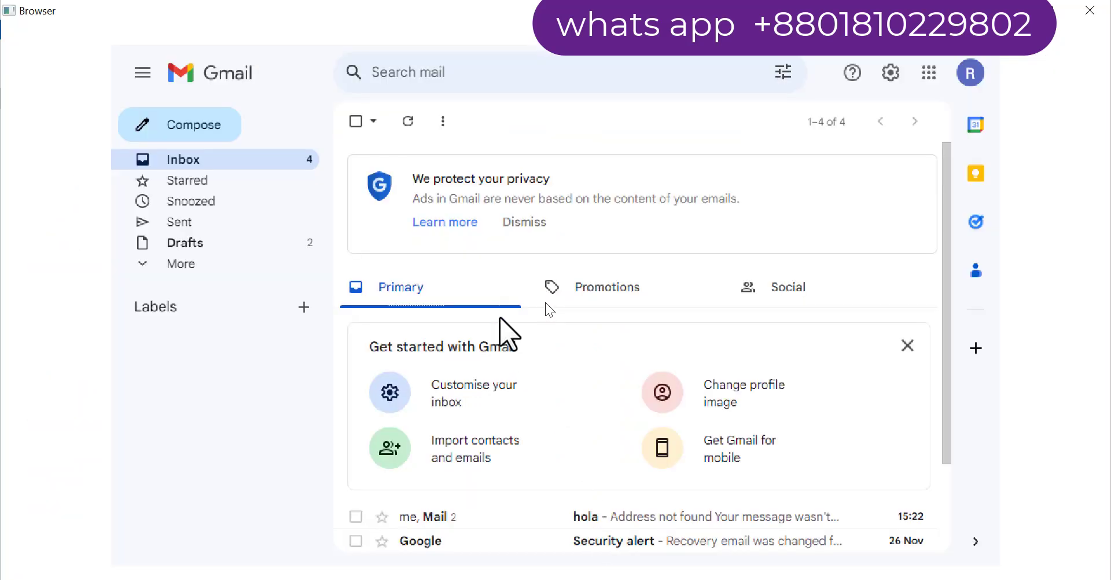
Start a new Gmail message addressed to one recipient, with two pasted Bcc addresses
click(143, 129)
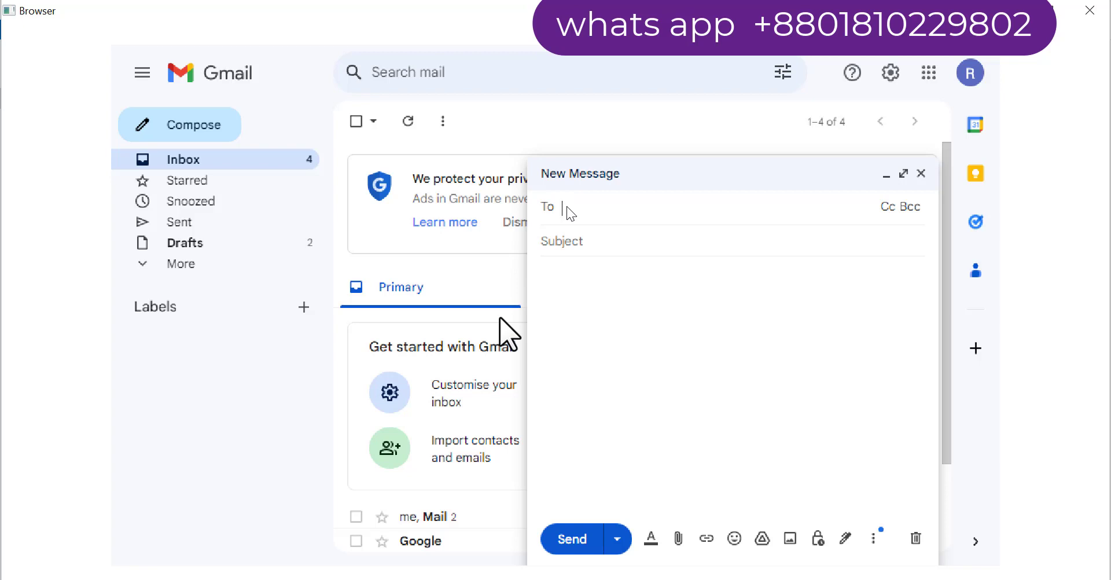
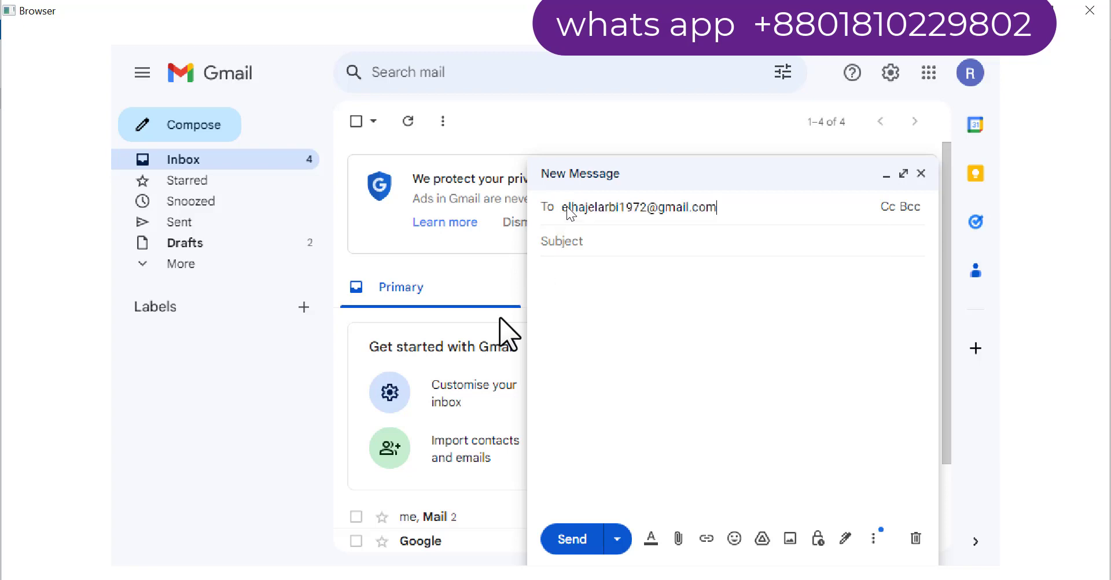
key(ctrl+shift+b)
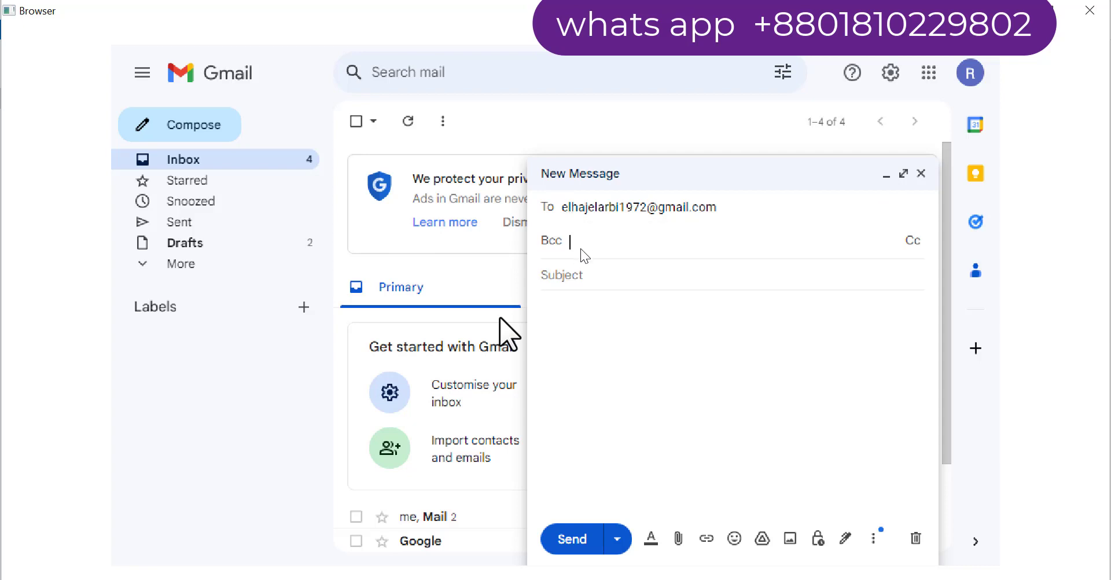
key(ctrl+v)
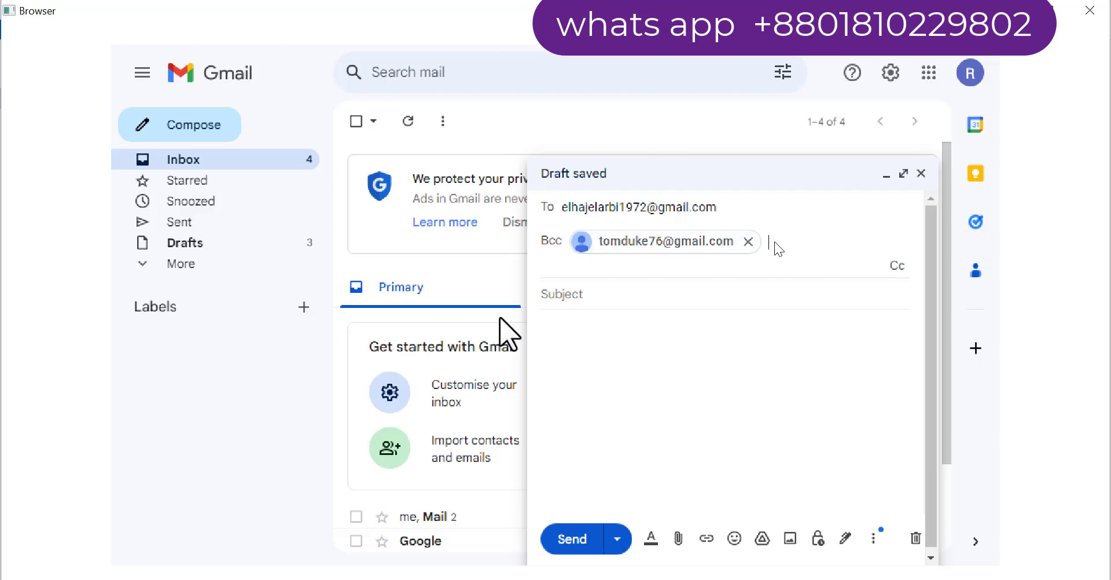
key(ctrl+v)
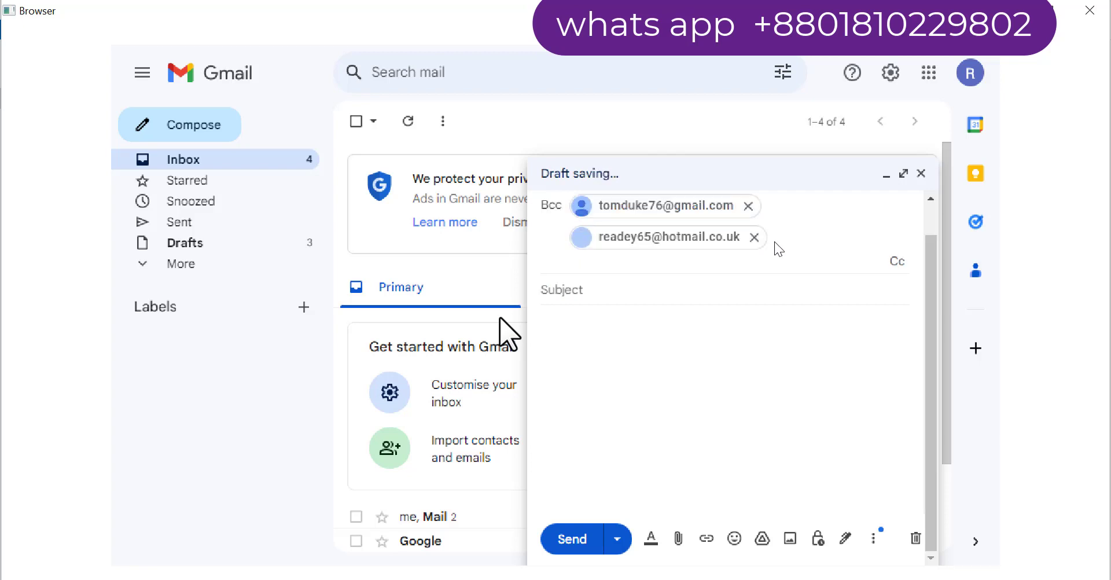
Give the message the subject 'Hello', paste in the body paragraph, and send it with Ctrl+Enter
key(Tab)
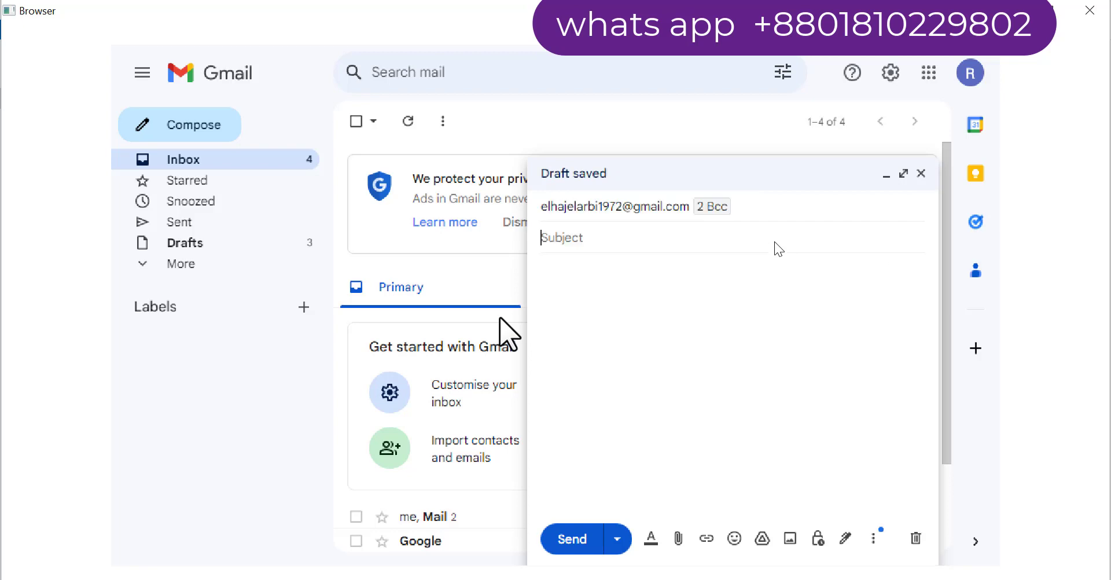
text(Hello)
key(Tab)
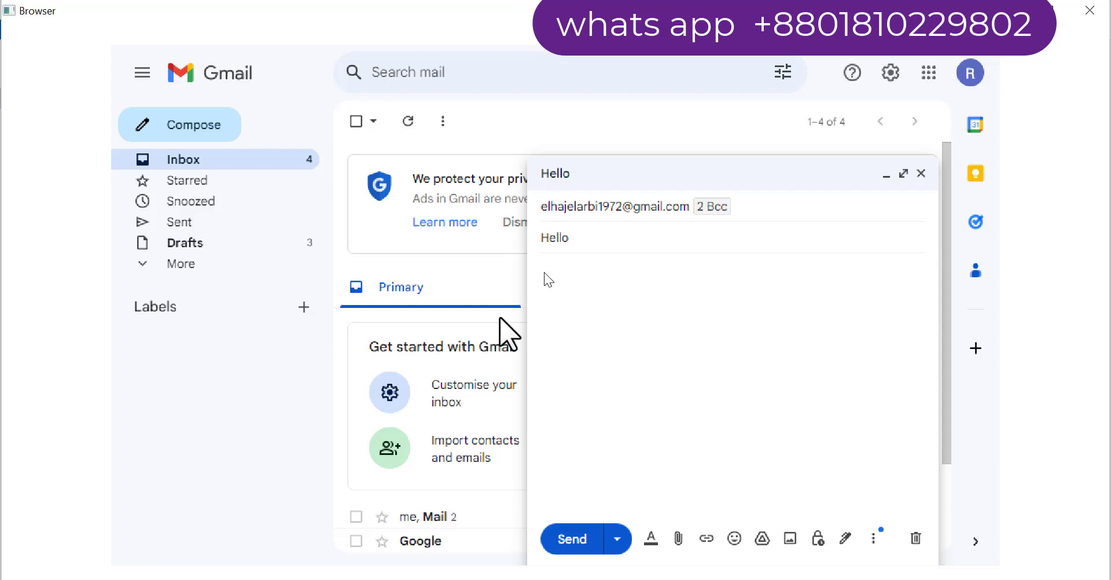
key(ctrl+v)
key(ctrl+Return)
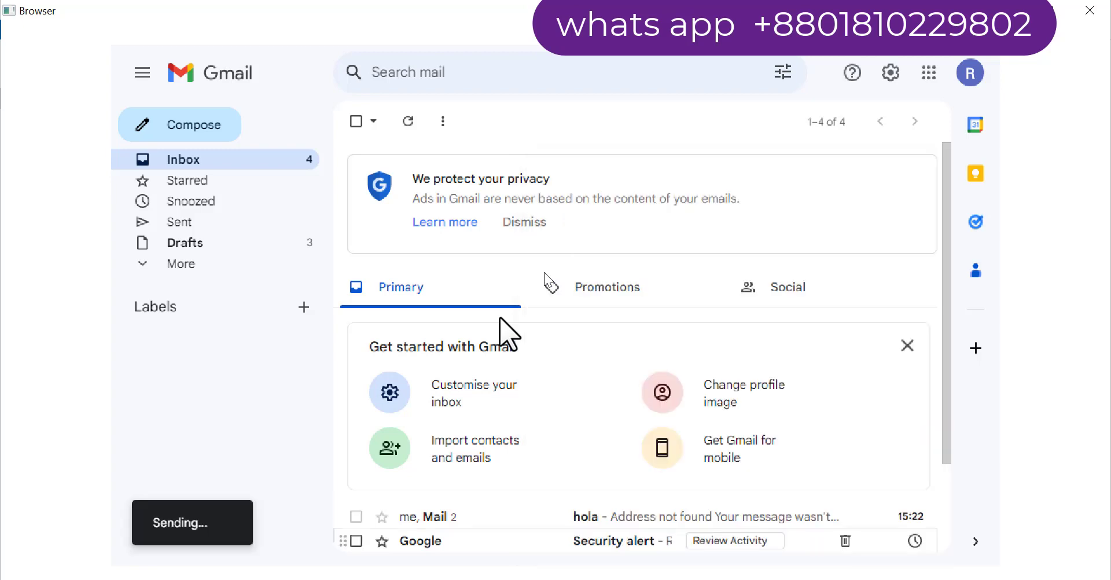
Compose a second message with a pasted To address and two pasted Bcc addresses
click(140, 129)
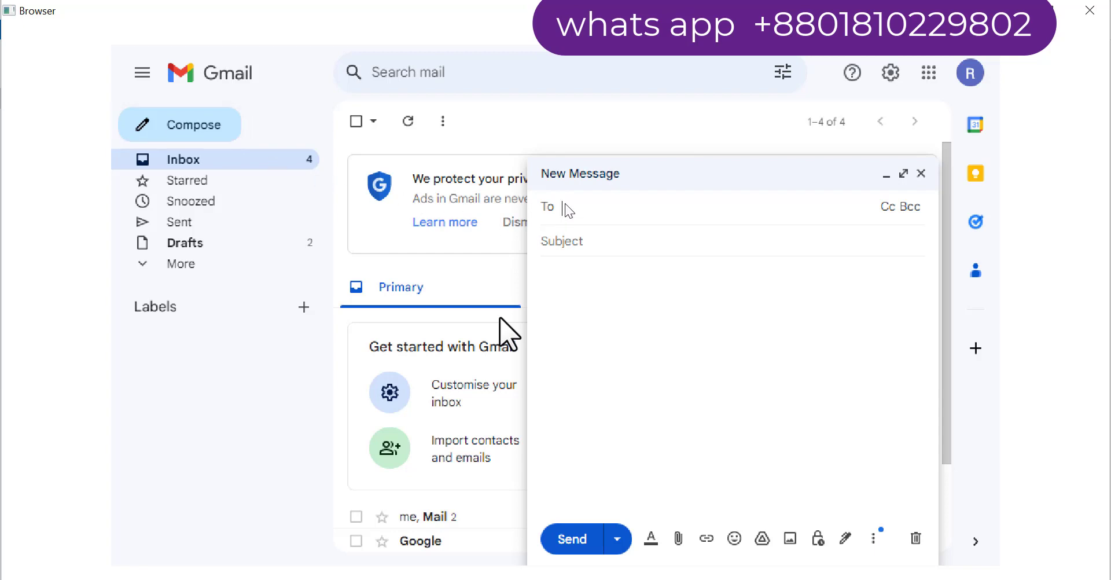
key(ctrl+v)
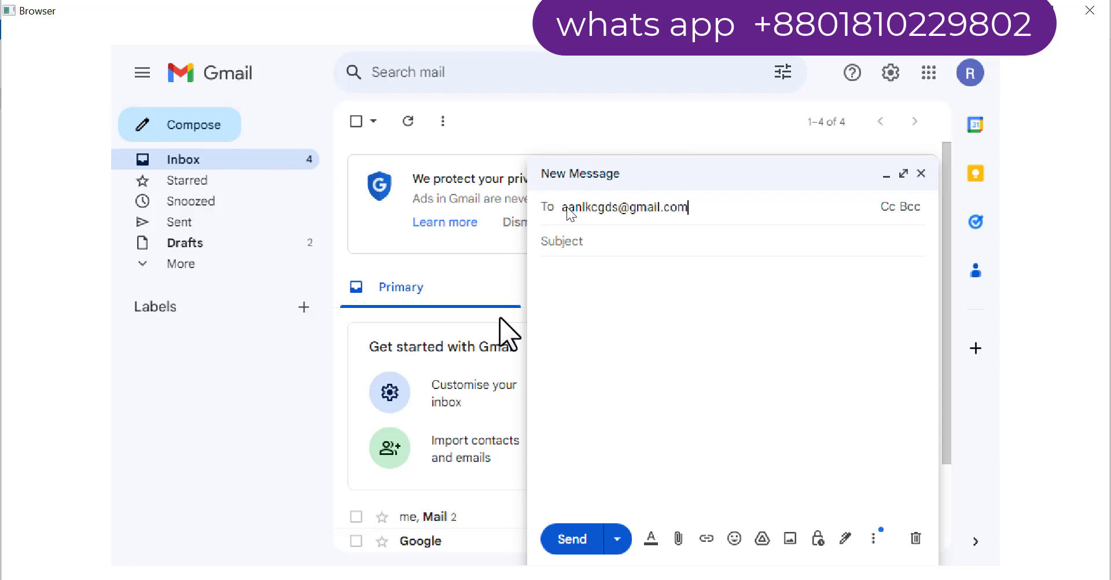
key(ctrl+shift+b)
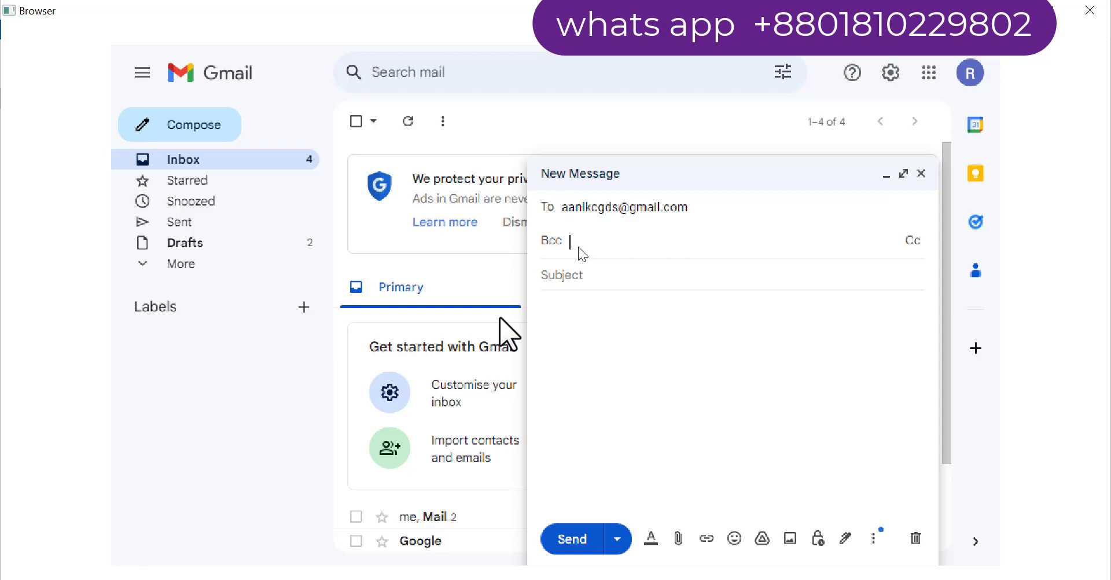
key(ctrl+v)
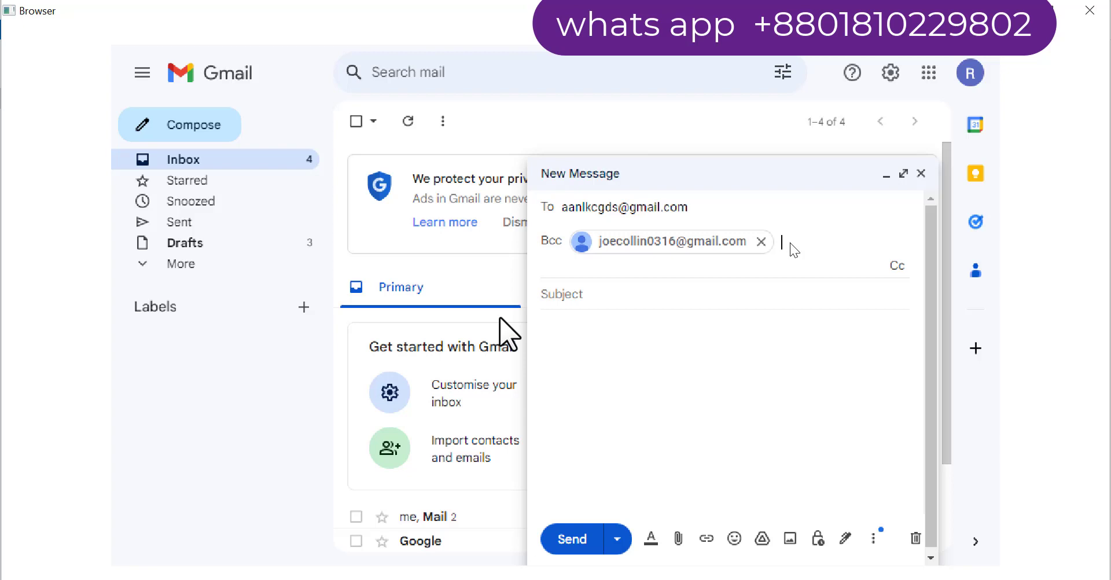
key(ctrl+v)
Give it the subject 'HI', type a short one-line body, and send it
key(Tab)
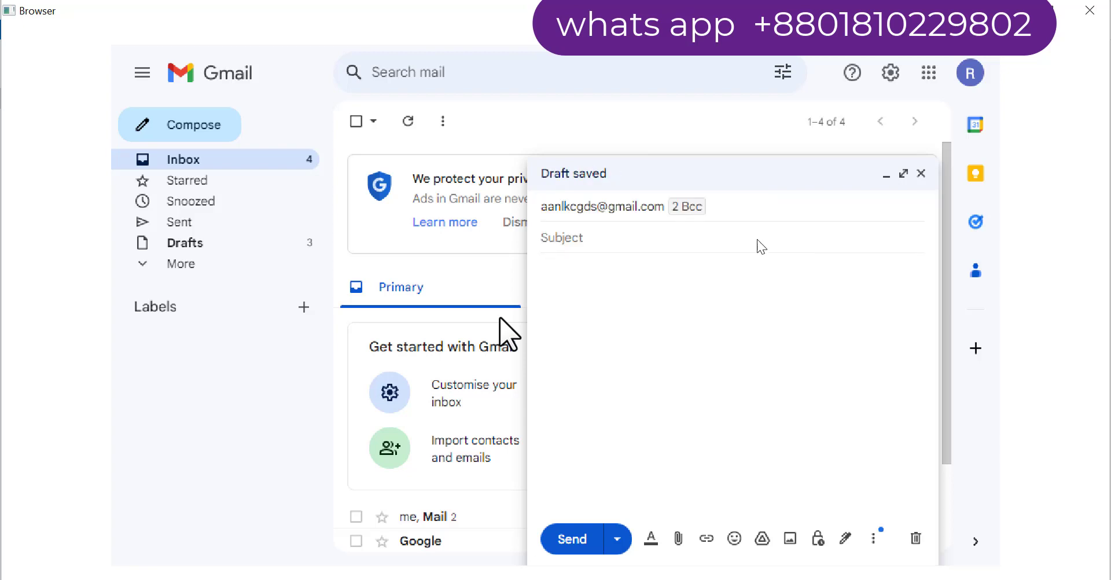
text(HI)
key(Tab)
text(A m S M SABBIR)
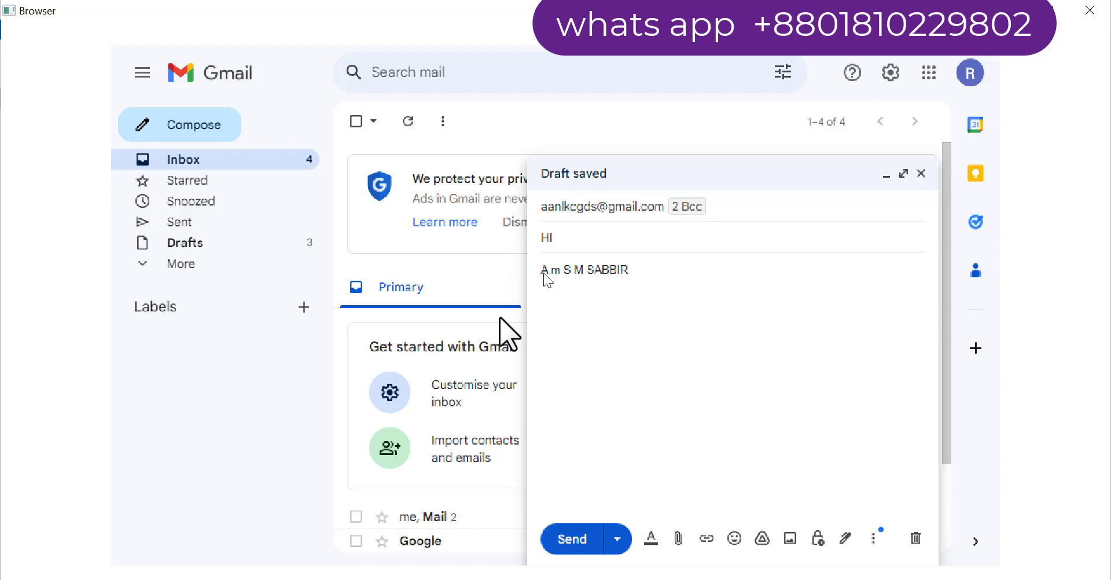
key(ctrl+Return)
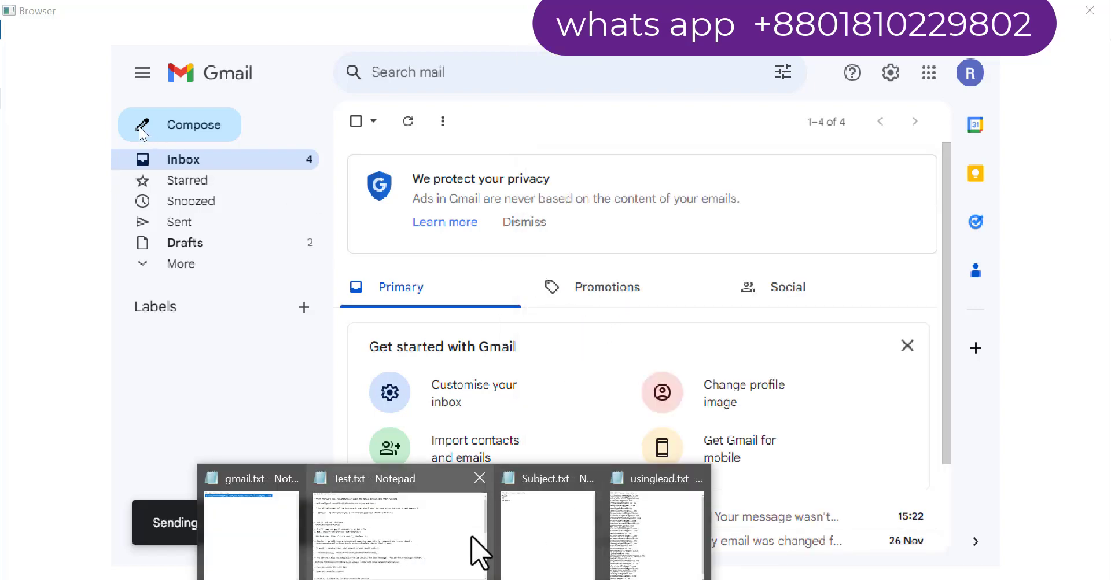
Bring the Subject.txt note forward, then return to the test folder
click(534, 537)
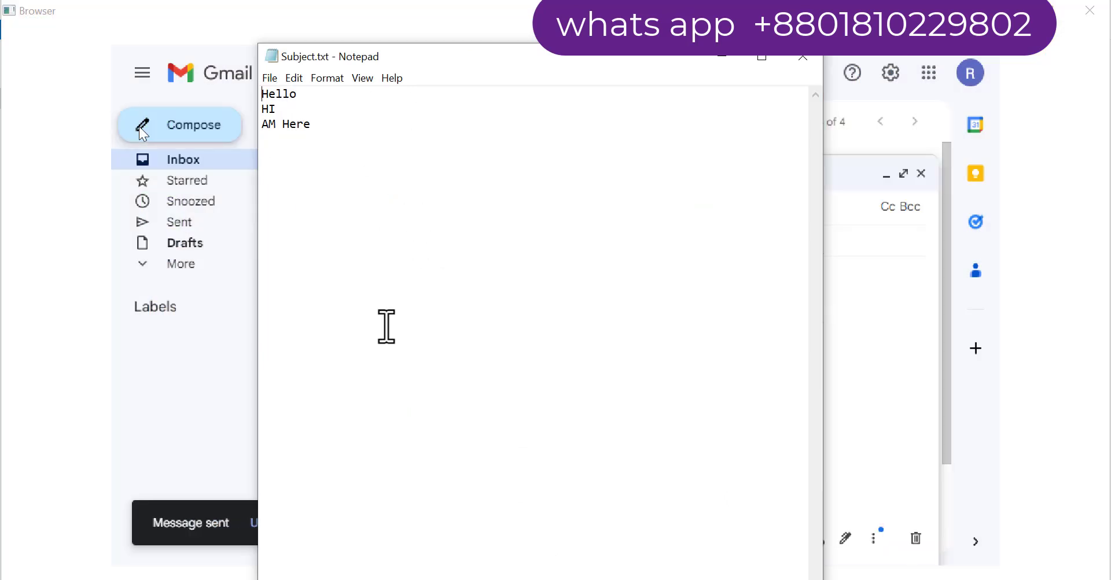
mouse_move(431, 576)
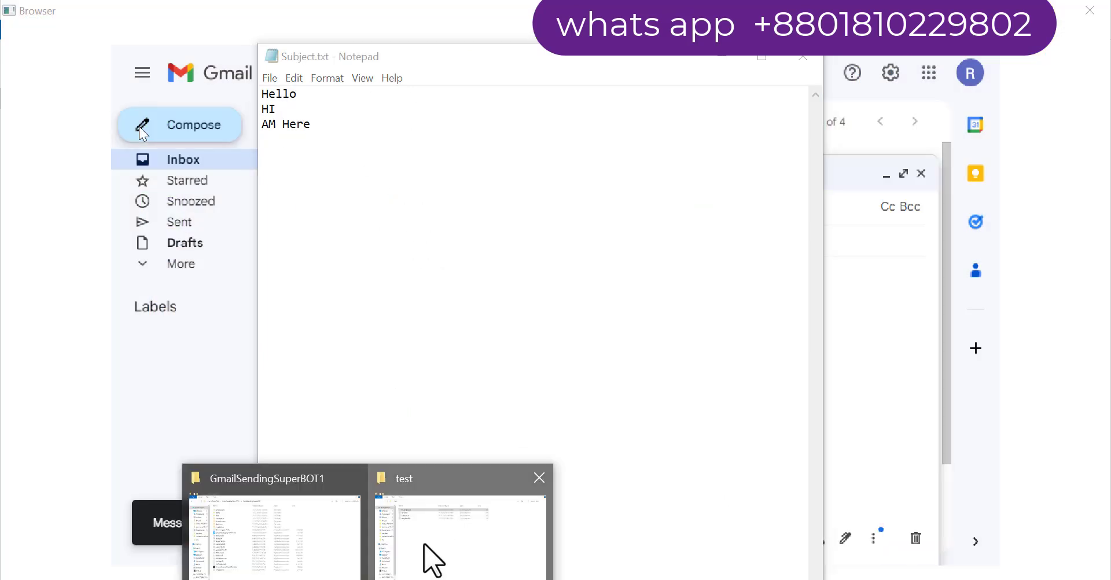
click(427, 559)
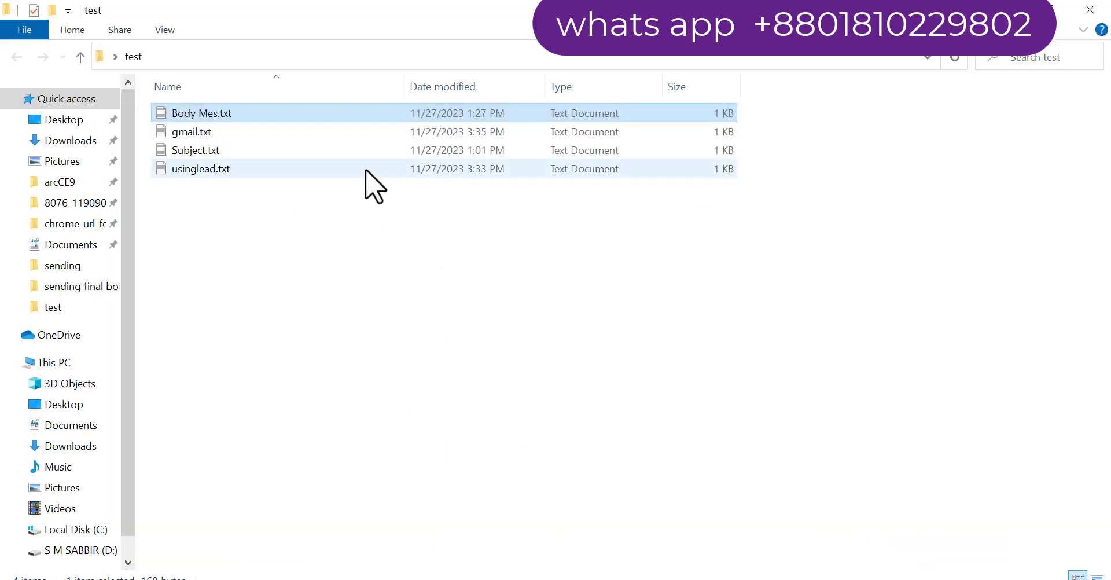
Open Body Mes.txt maximized, select its two lines of email text, and close it
double_click(203, 114)
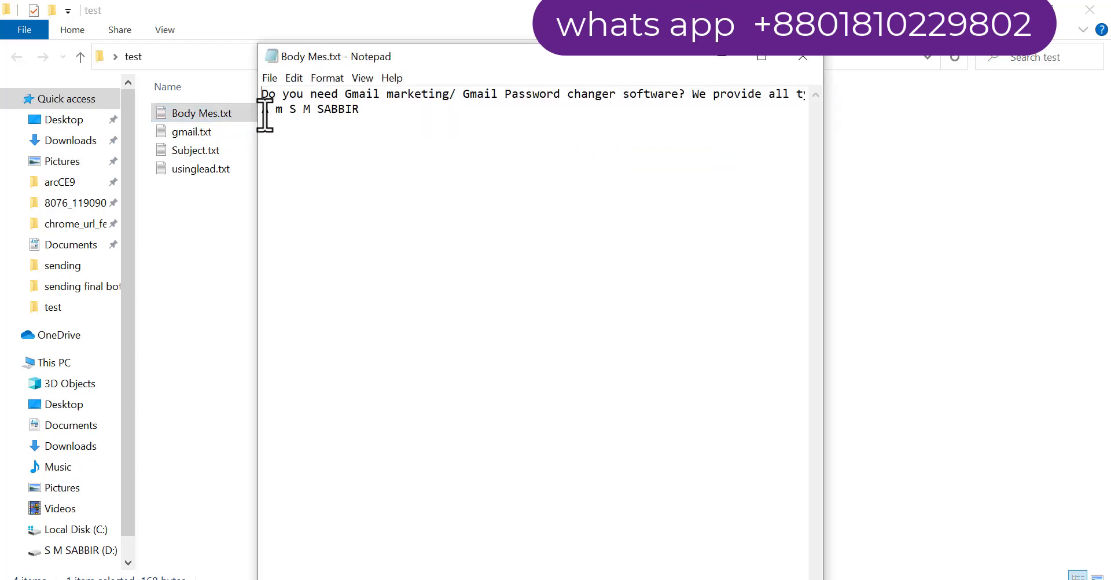
click(761, 57)
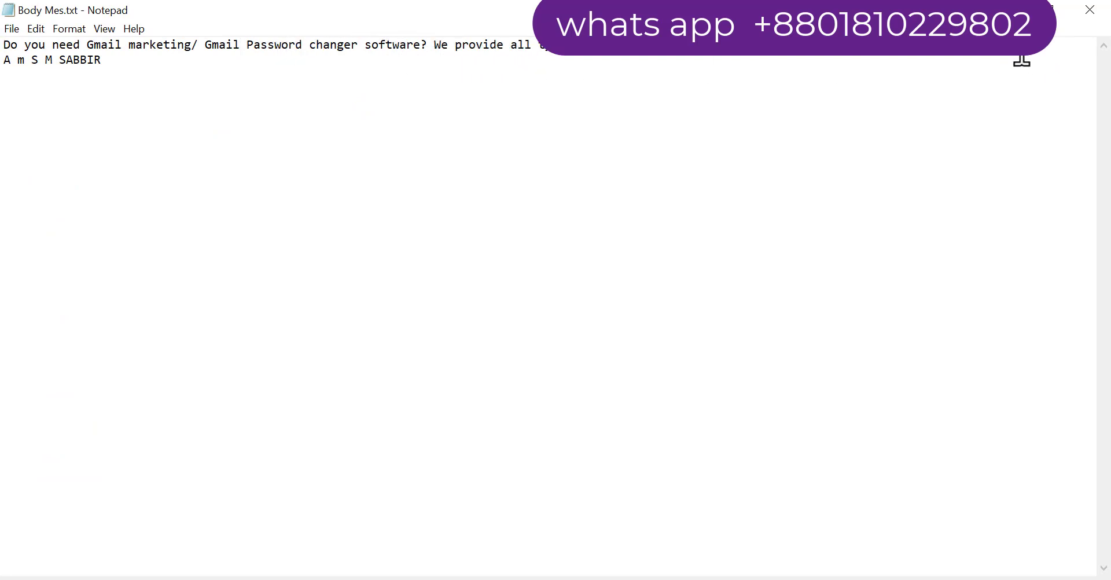
drag(1020, 52, 5, 45)
drag(124, 69, 6, 77)
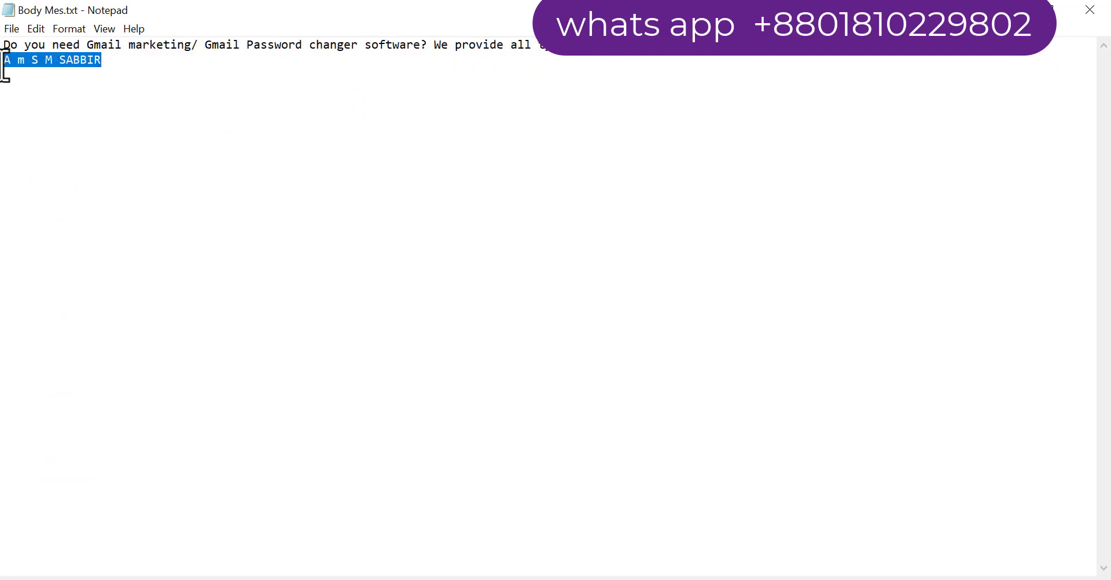
click(1036, 10)
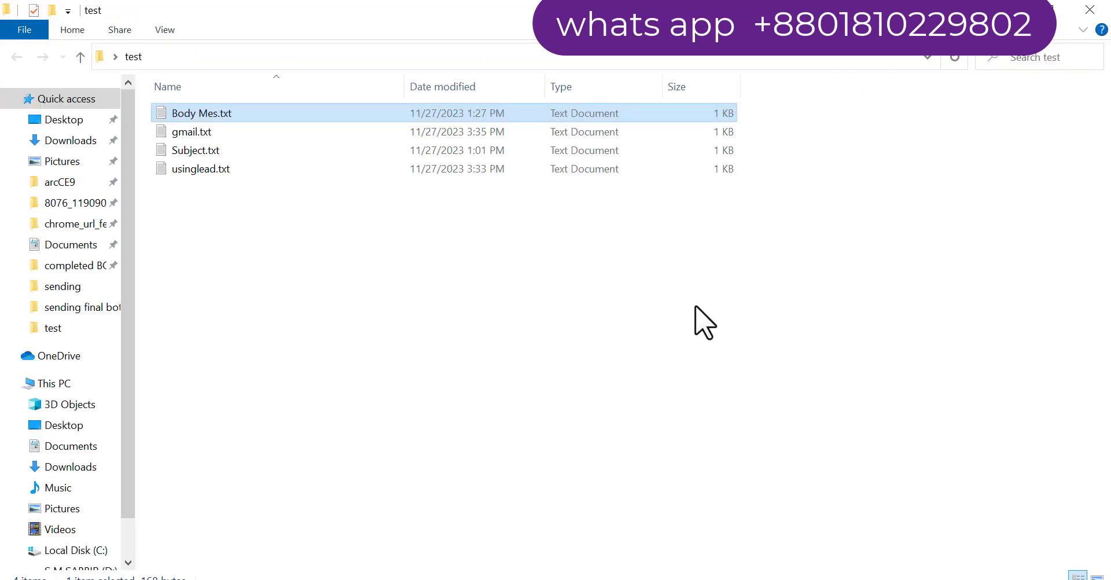
Scroll through the bot's Log tab, then return to its Gmail draft with two Bcc recipients
click(599, 578)
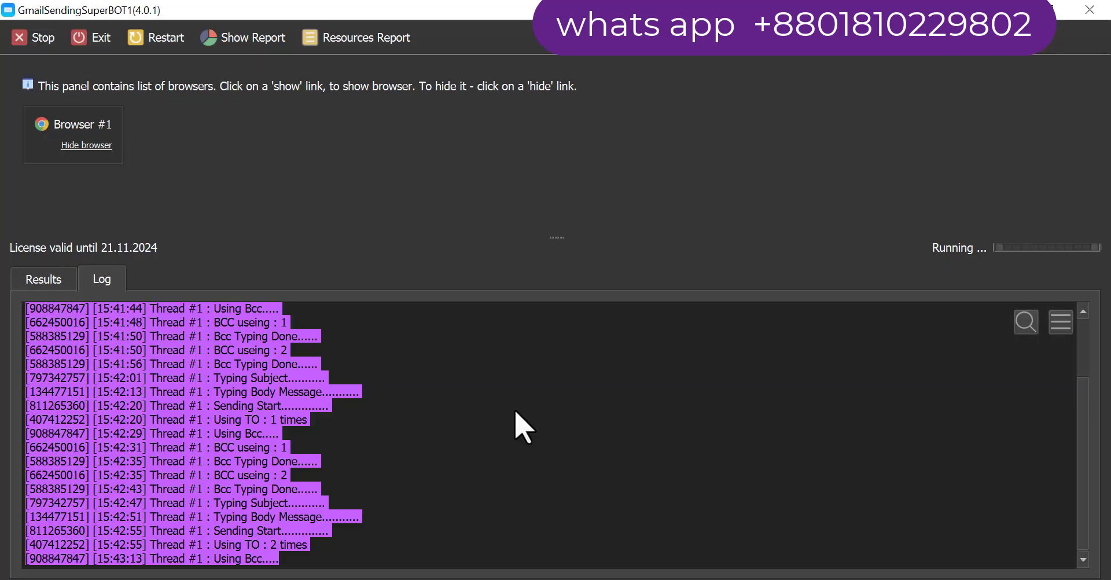
click(520, 418)
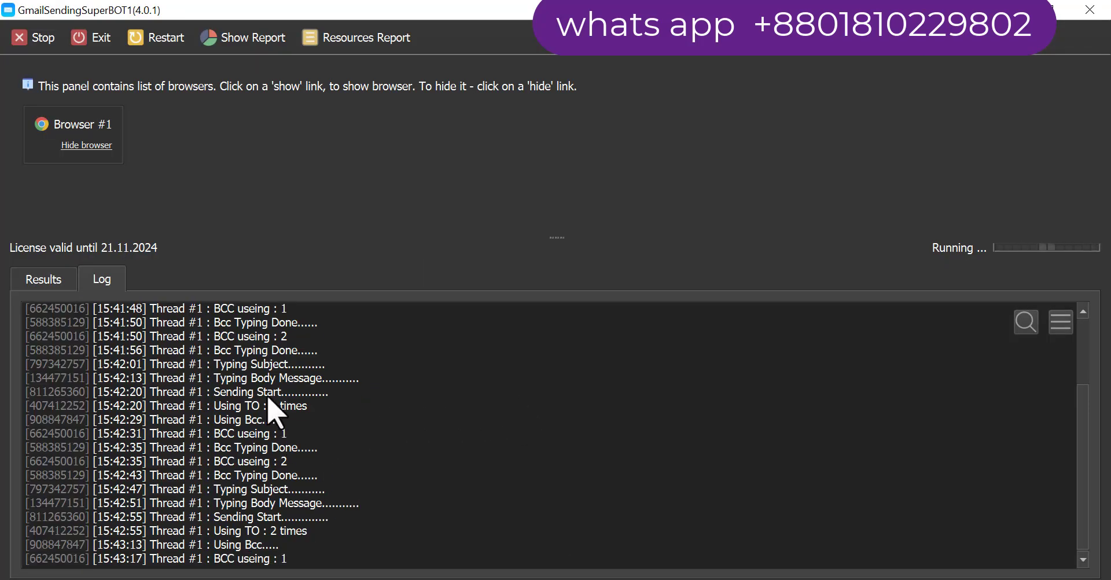
scroll(272, 405, up, 3)
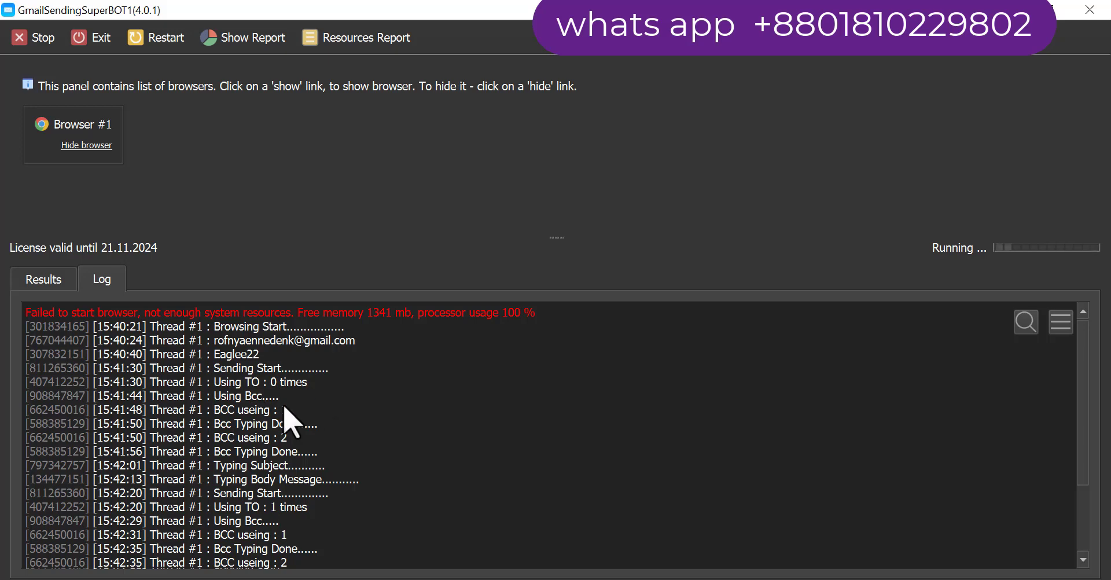
scroll(322, 449, down, 2)
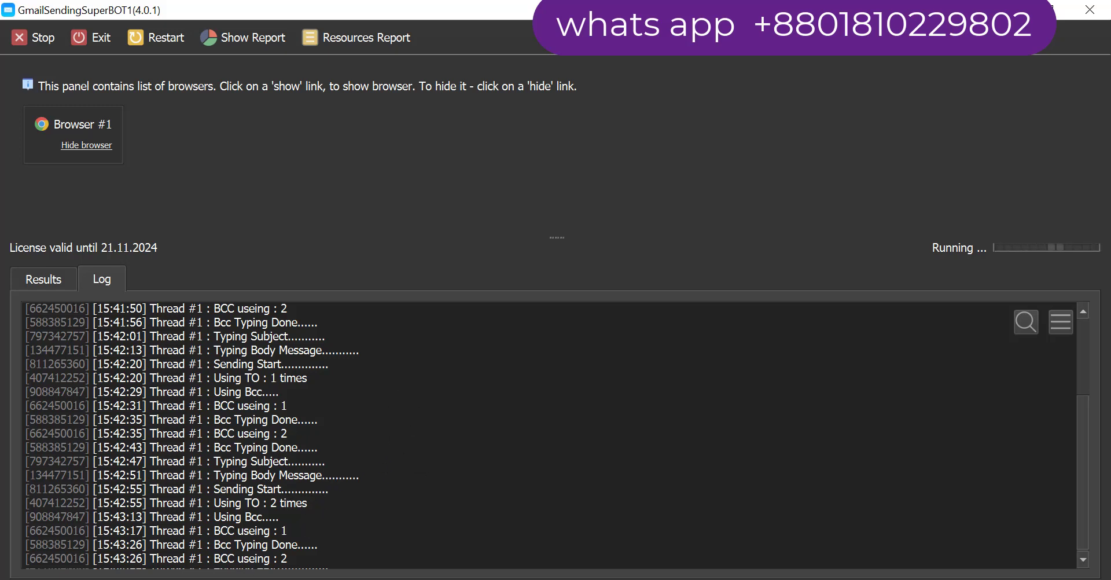
key(alt+Tab)
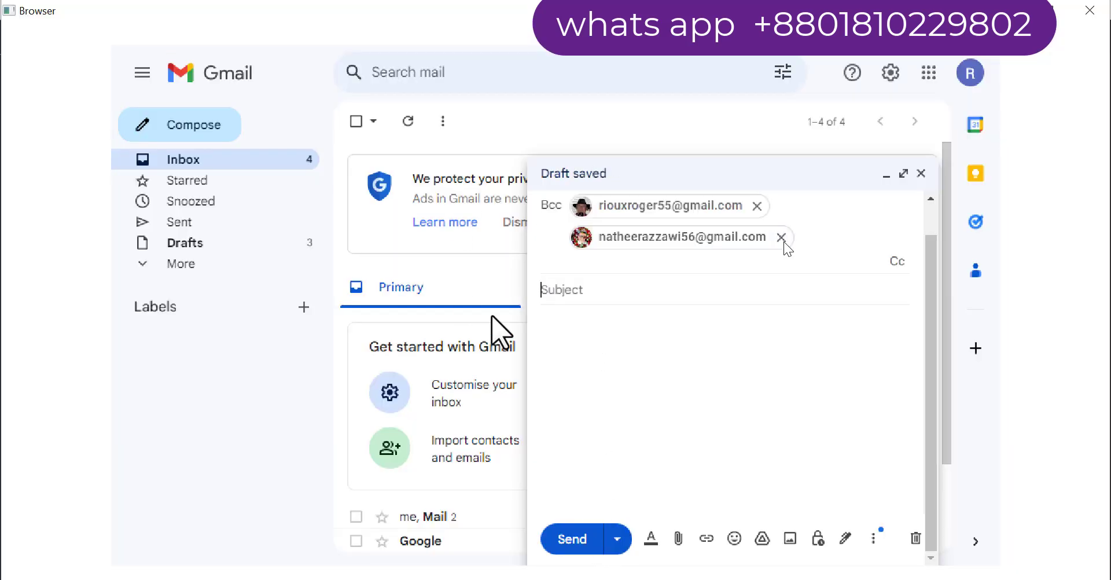
Enter 'AM Here' as the draft's subject, then check the script report showing 1 success, 0 fails
key(Tab)
text(AM Here)
key(Tab)
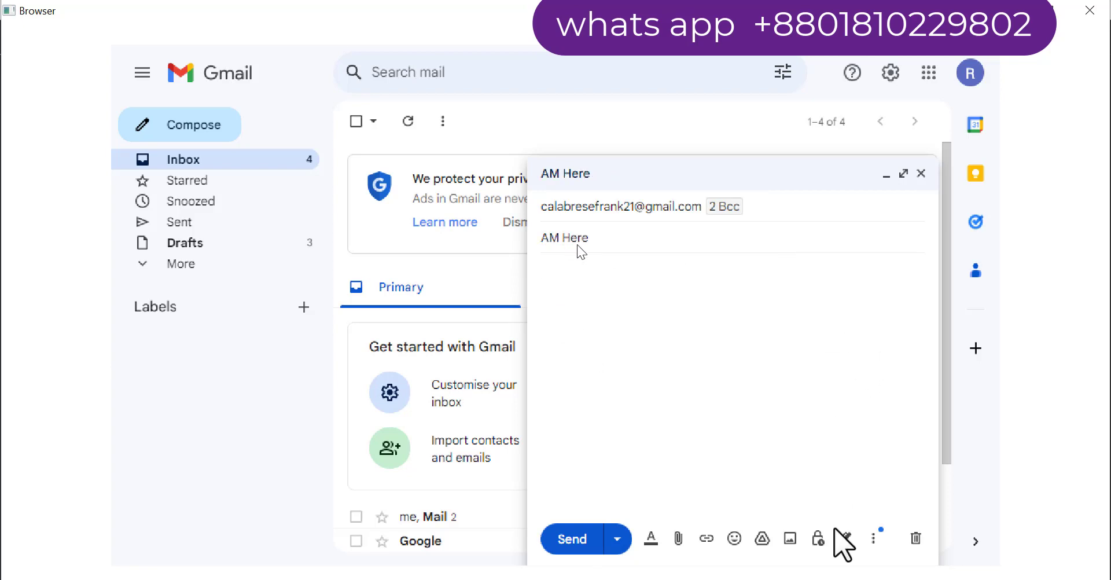
click(918, 577)
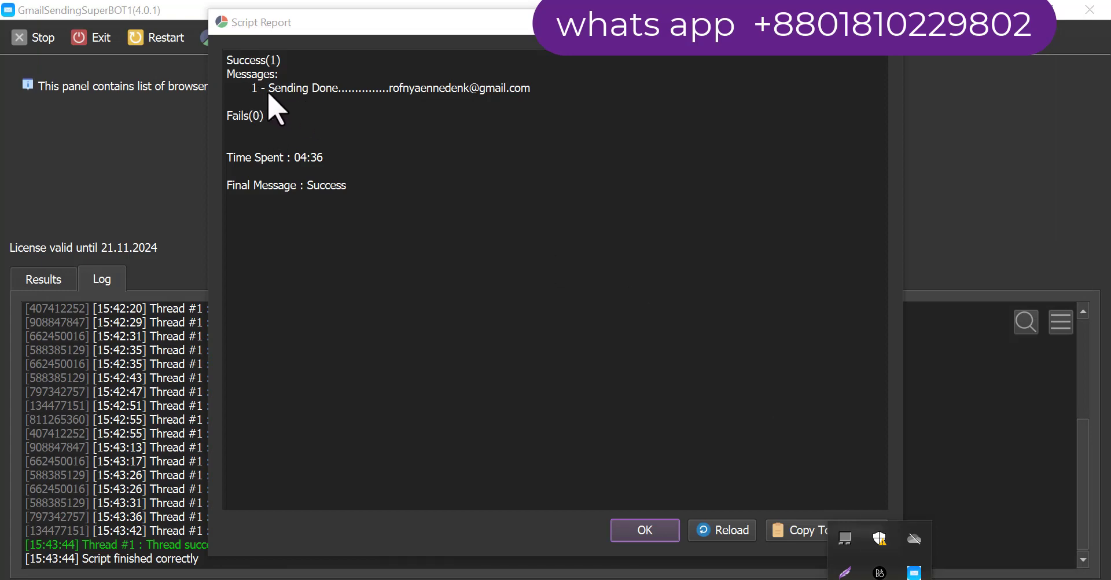
Dismiss the script report and bring up the GmailSendingSuperBOT1 program folder containing SendingComplete.txt
click(651, 531)
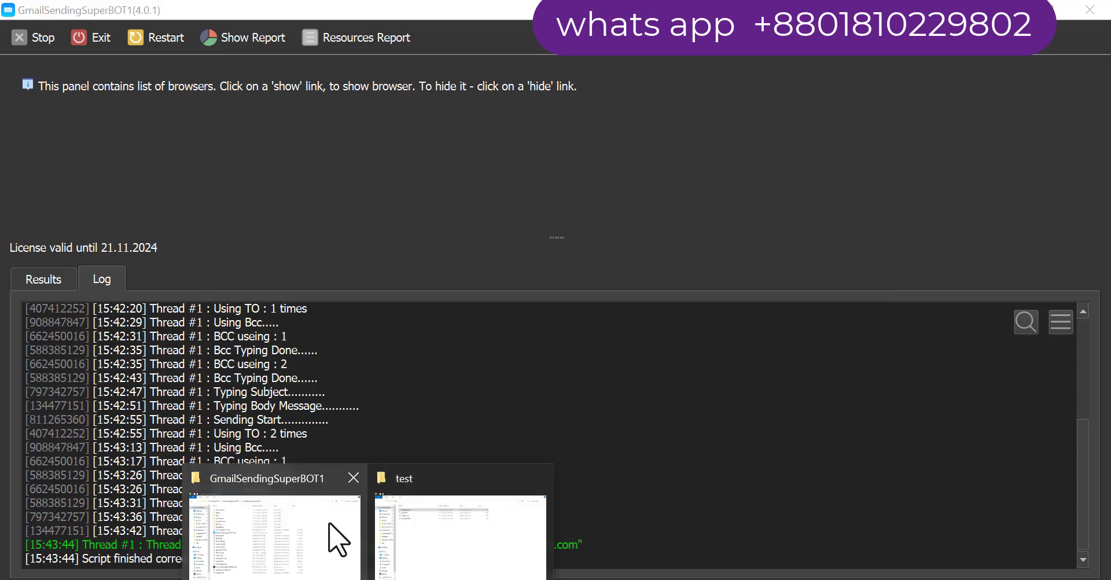
mouse_move(338, 538)
click(348, 486)
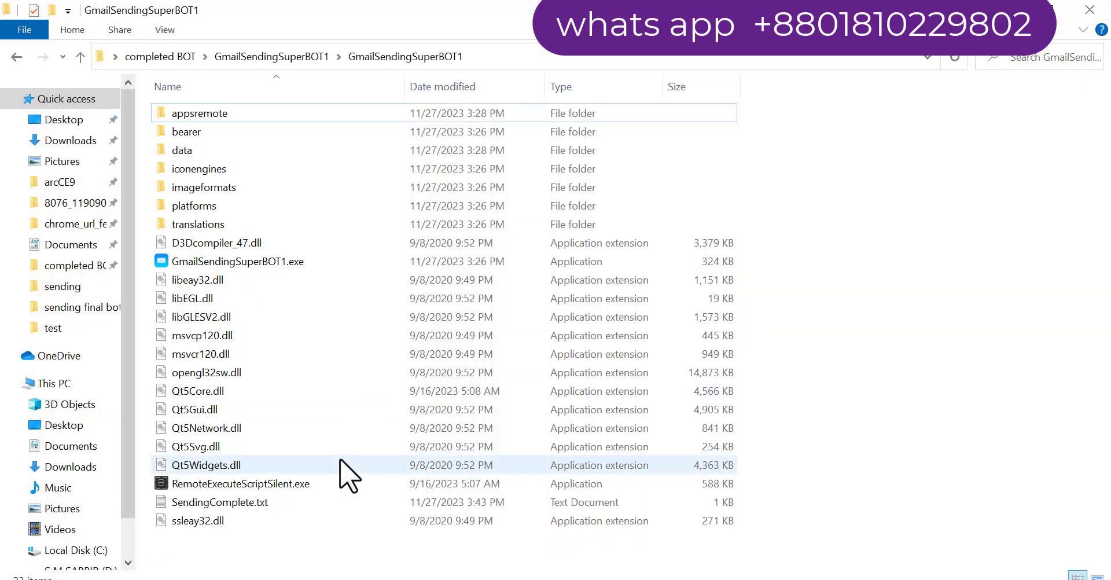
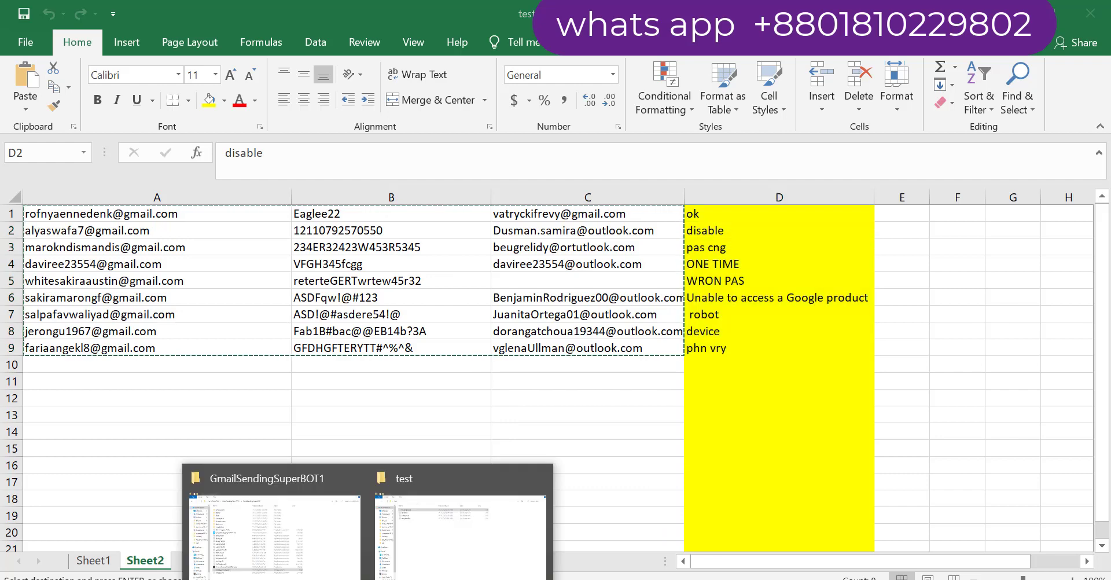
Switch from the Excel sheet to the 'test' folder window containing Body Mes.txt, gmail.txt and Subject.txt
click(452, 552)
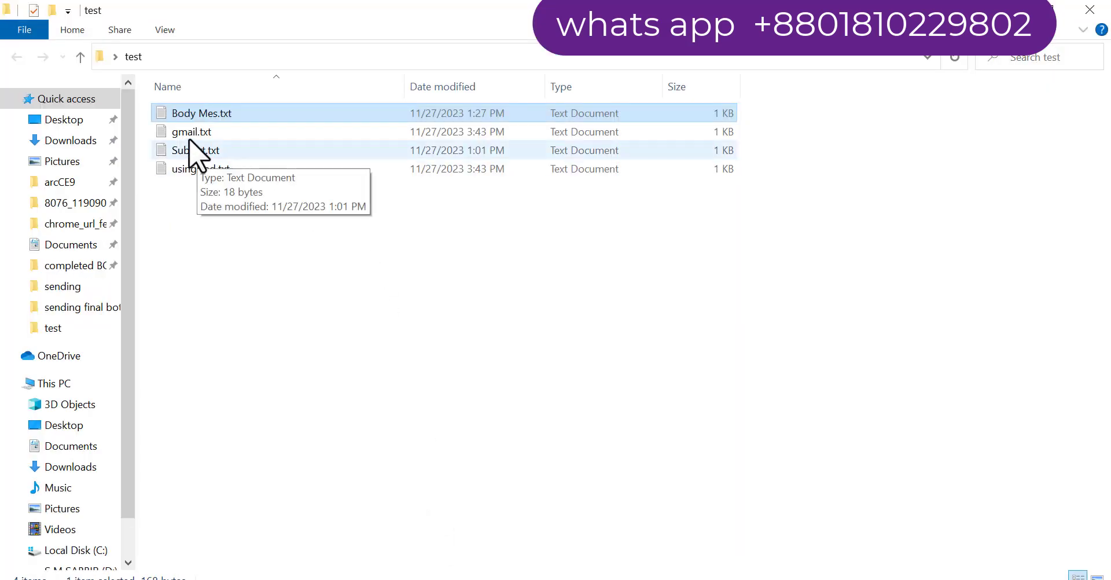
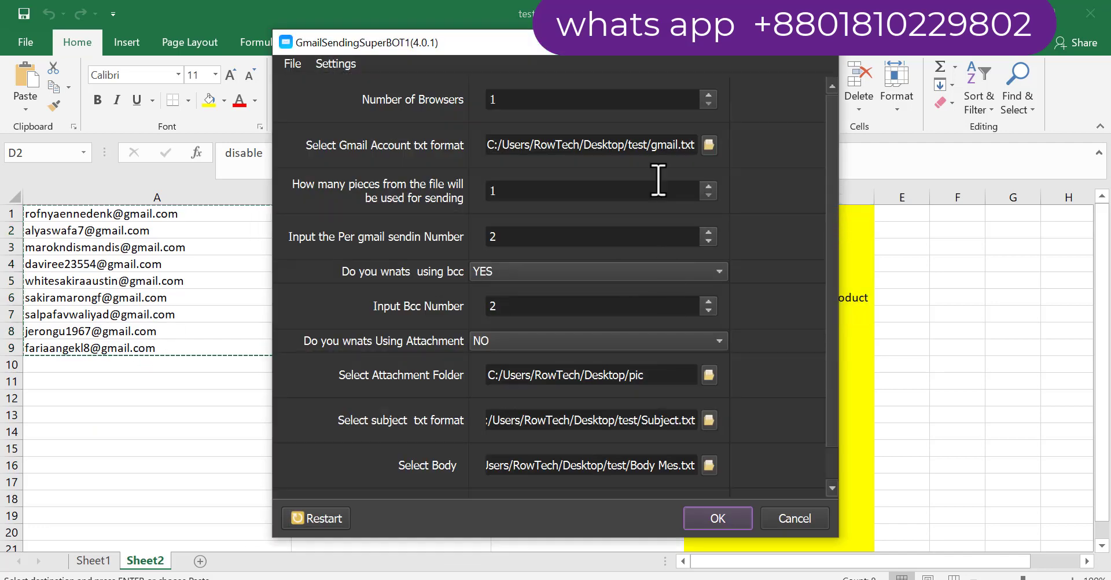
Accept the settings (one browser, gmail.txt, BCC on with 2 per mail, no attachment) and start sending
key(alt+Tab)
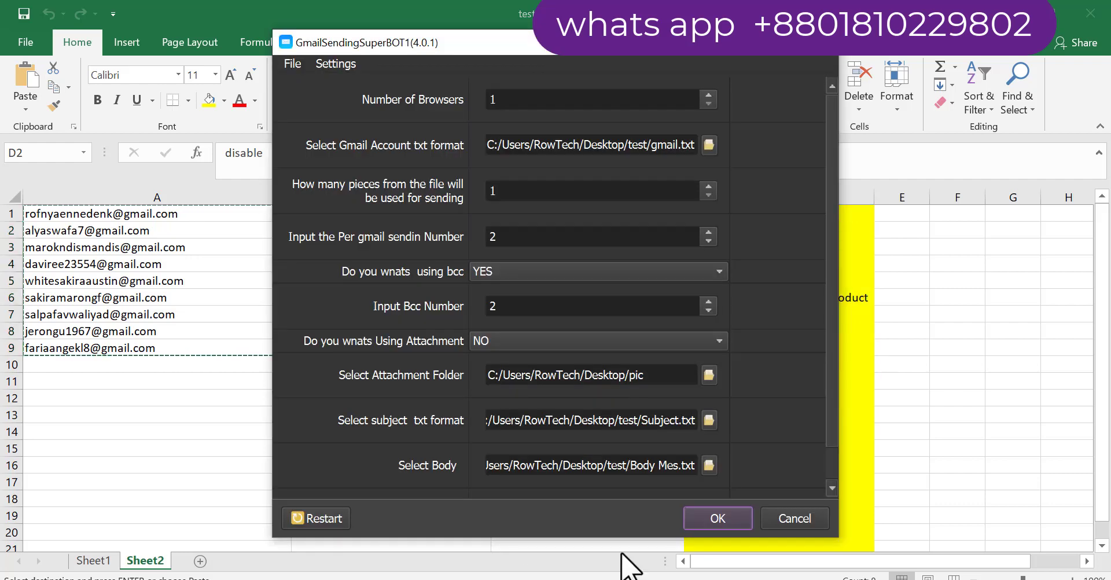
click(717, 518)
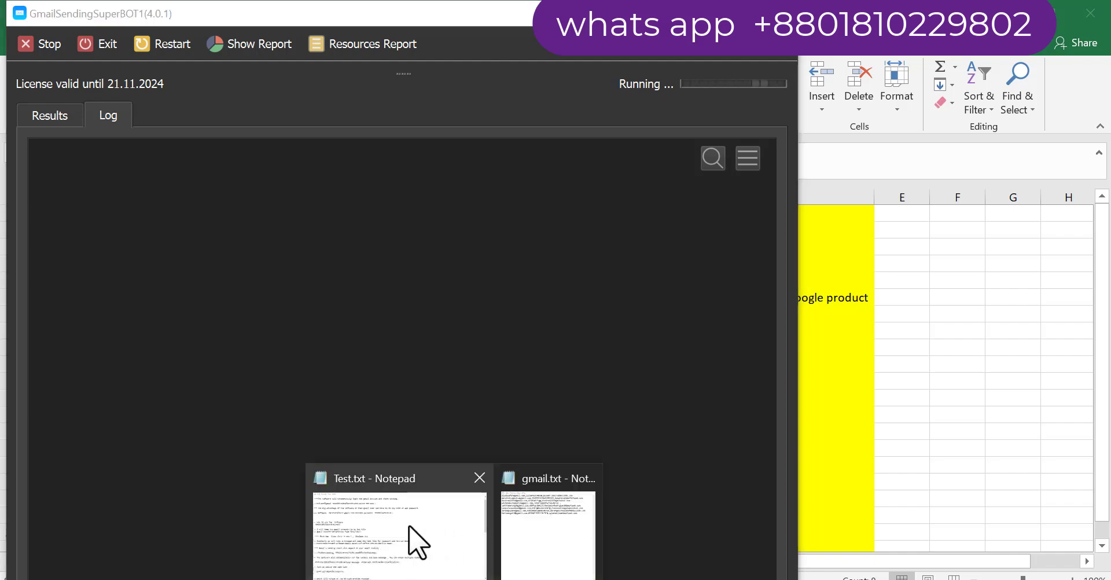
In Test.txt, highlight the Google Chat, Photo sender and Outlook sender entries
click(417, 541)
scroll(376, 499, down, 15)
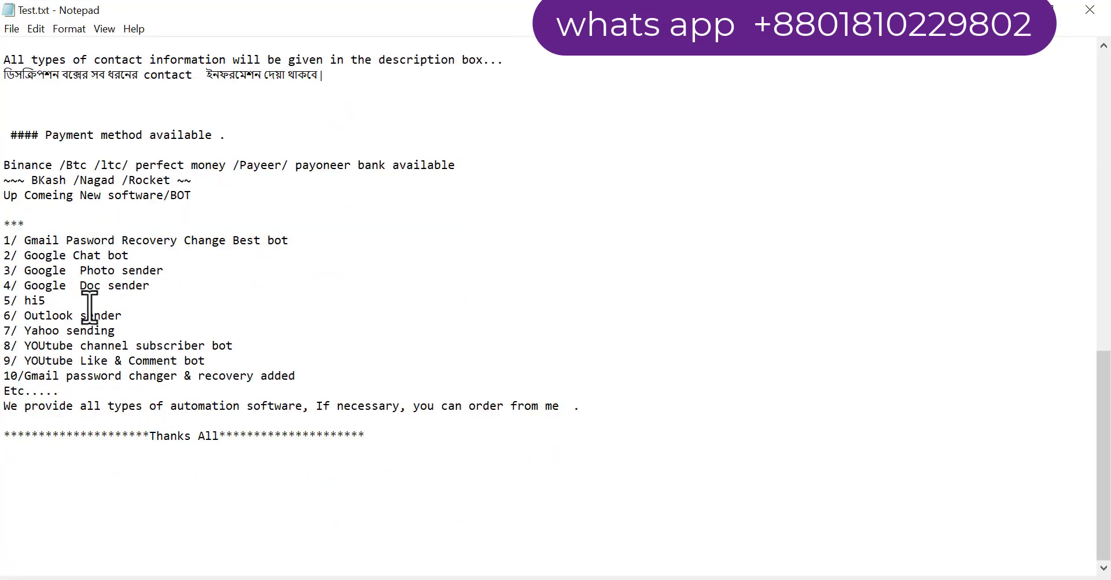
drag(191, 270, 60, 255)
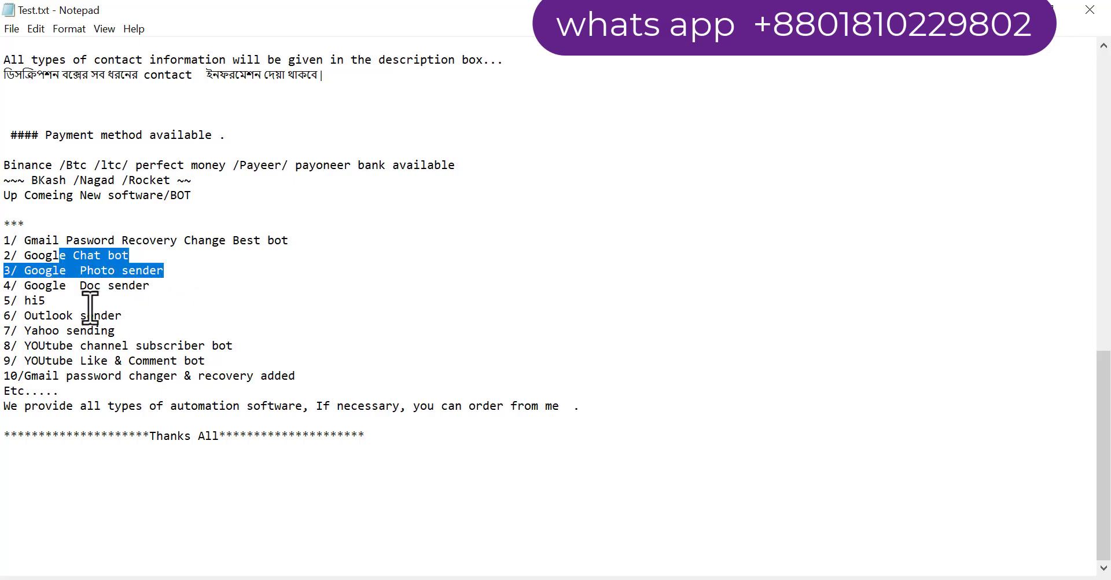
drag(90, 307, 20, 294)
drag(162, 316, 33, 316)
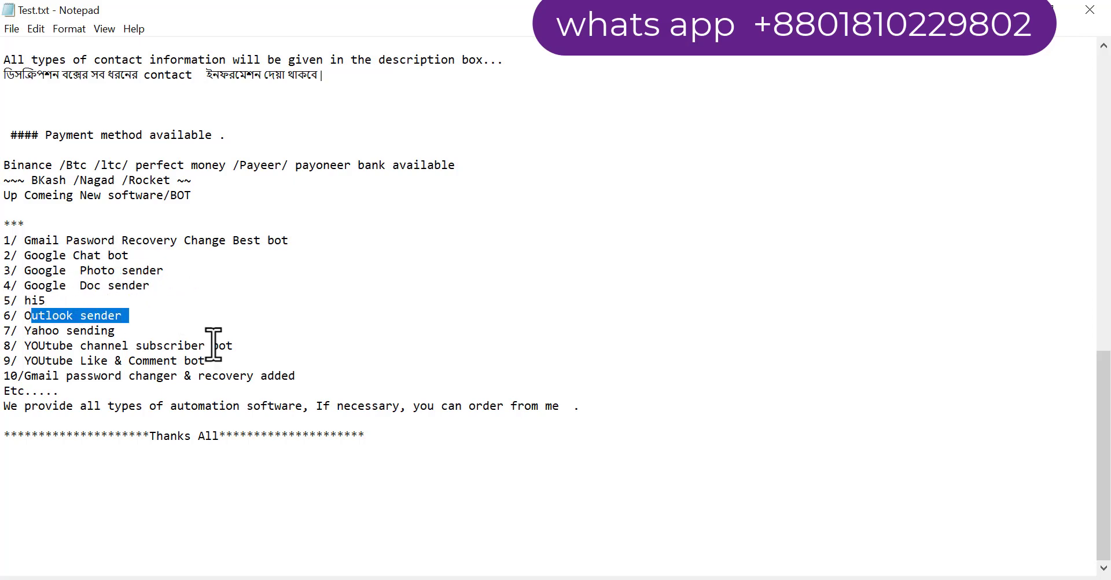
Highlight the YouTube subscriber bot and automation offer lines, minimise Notepad, and restart the bot
drag(258, 346, 5, 346)
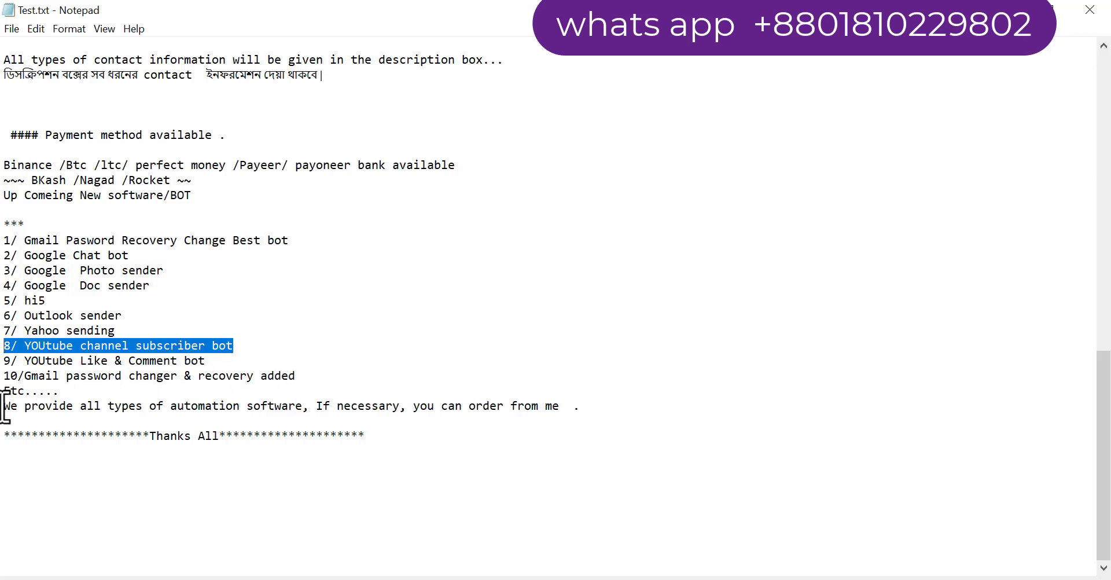
drag(6, 407, 479, 422)
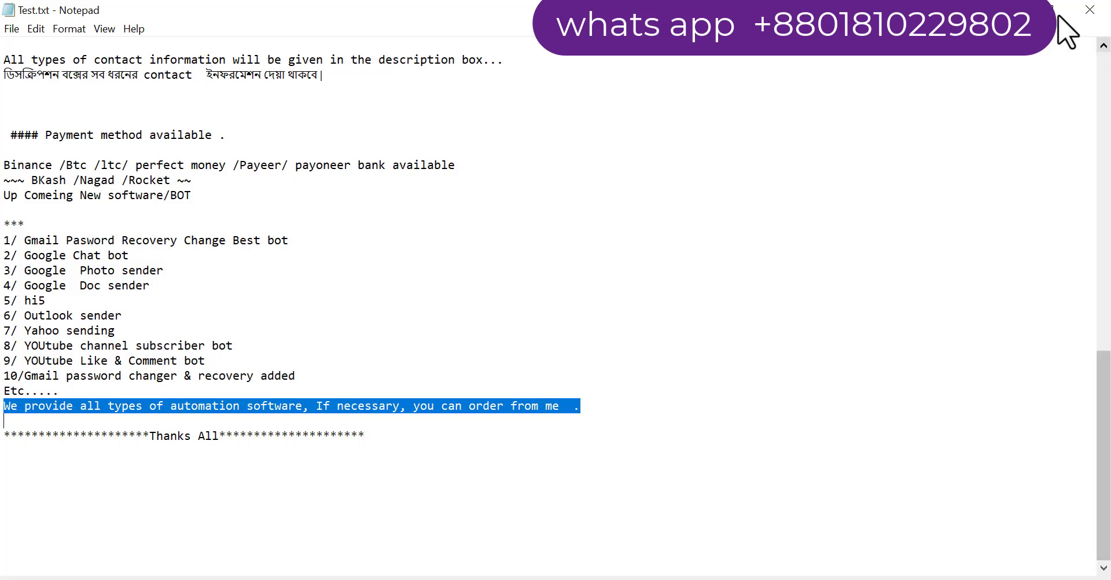
click(1036, 9)
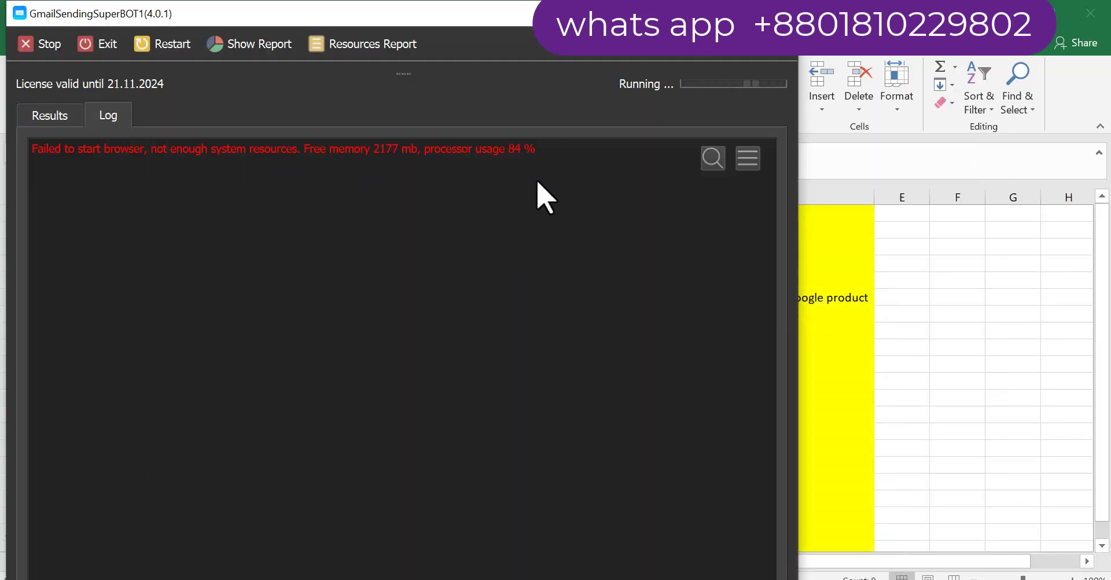
click(169, 47)
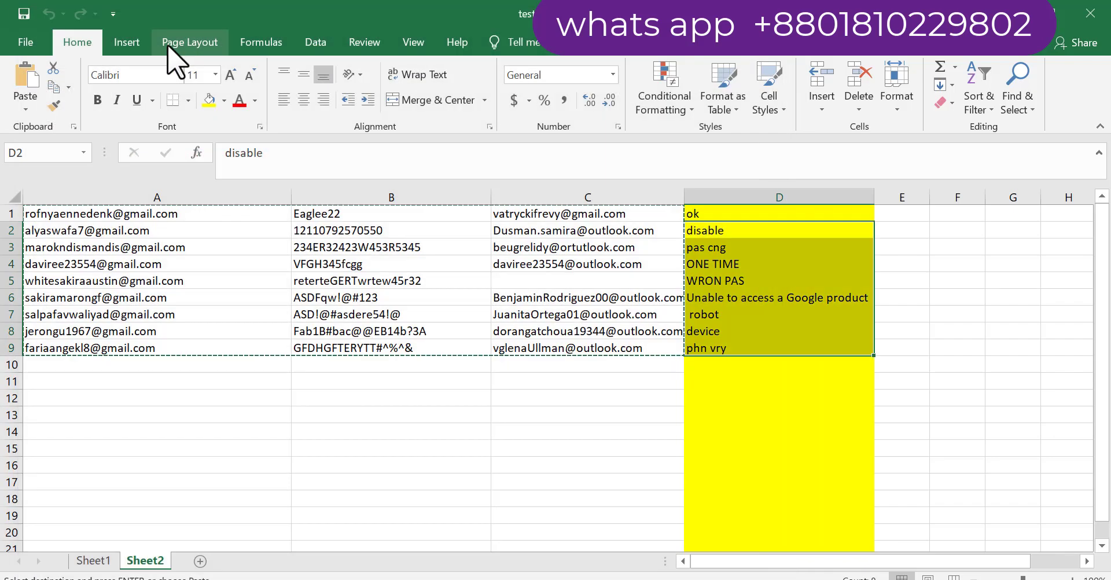
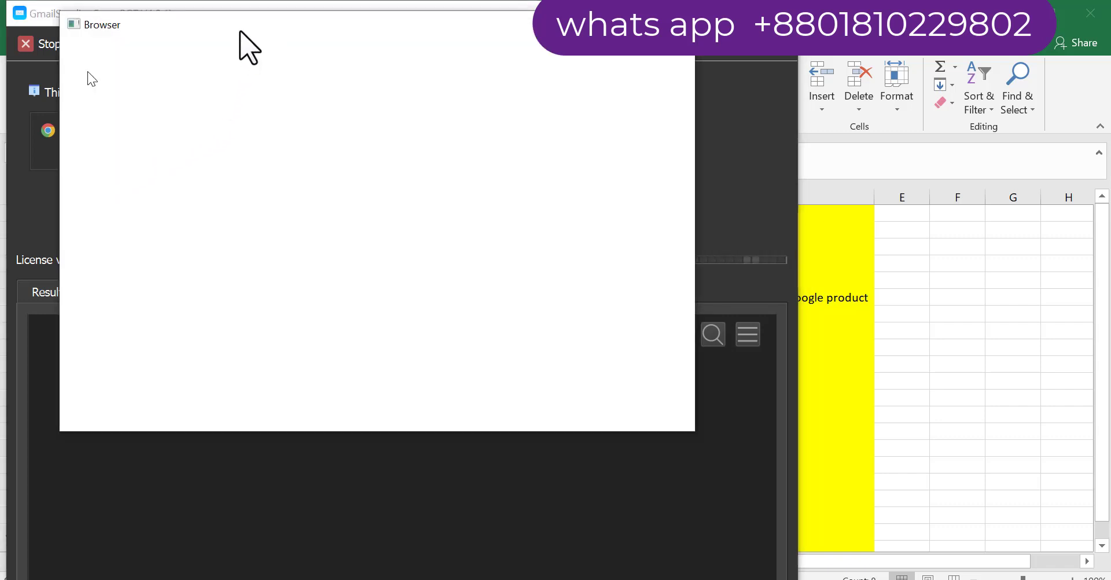
Move the bot's browser aside while Gmail sign-in reaches the Account disabled page and the run ends
drag(327, 63, 688, 181)
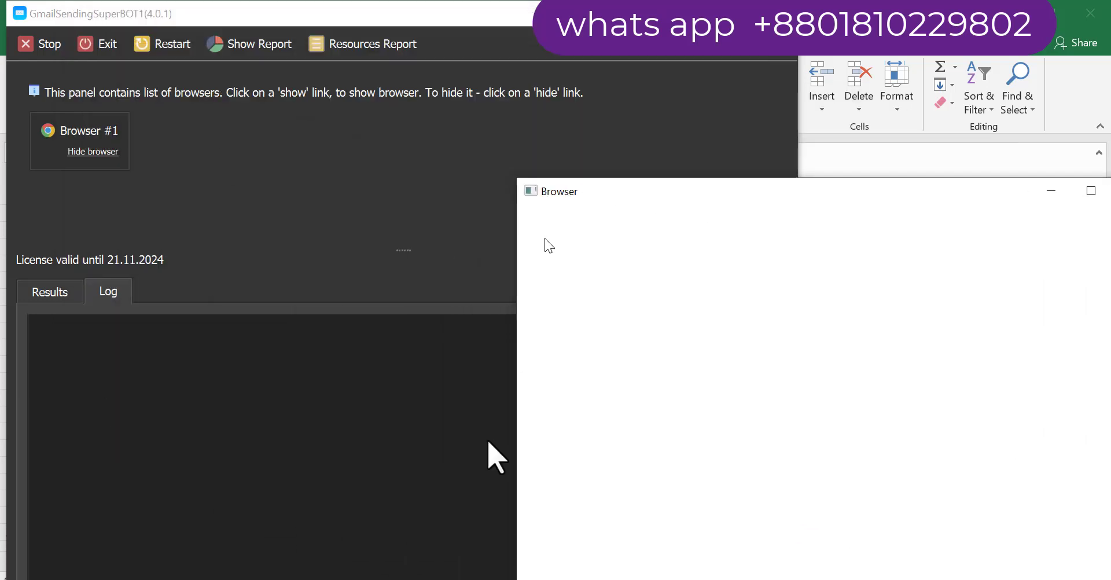
drag(620, 196, 376, 163)
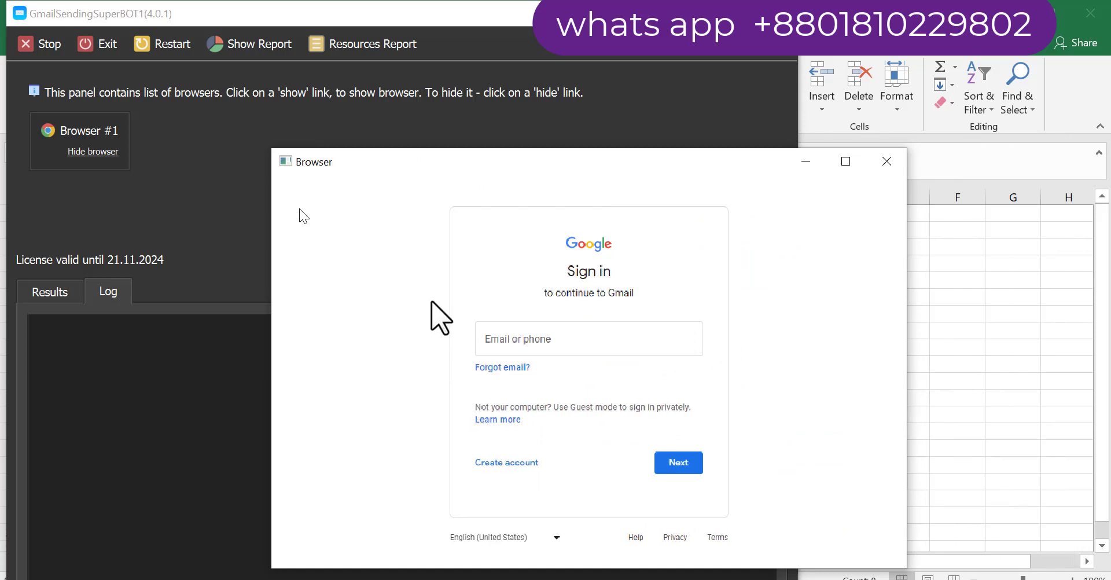
drag(387, 161, 598, 152)
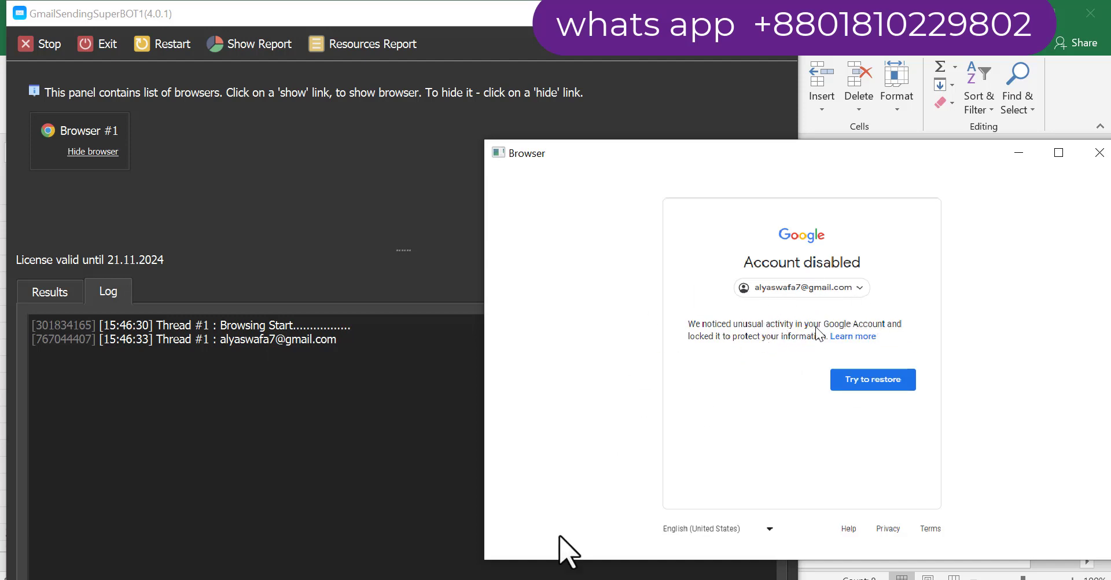
Close the test folder window and check the disabled account logged in Disabled.txt
mouse_move(347, 558)
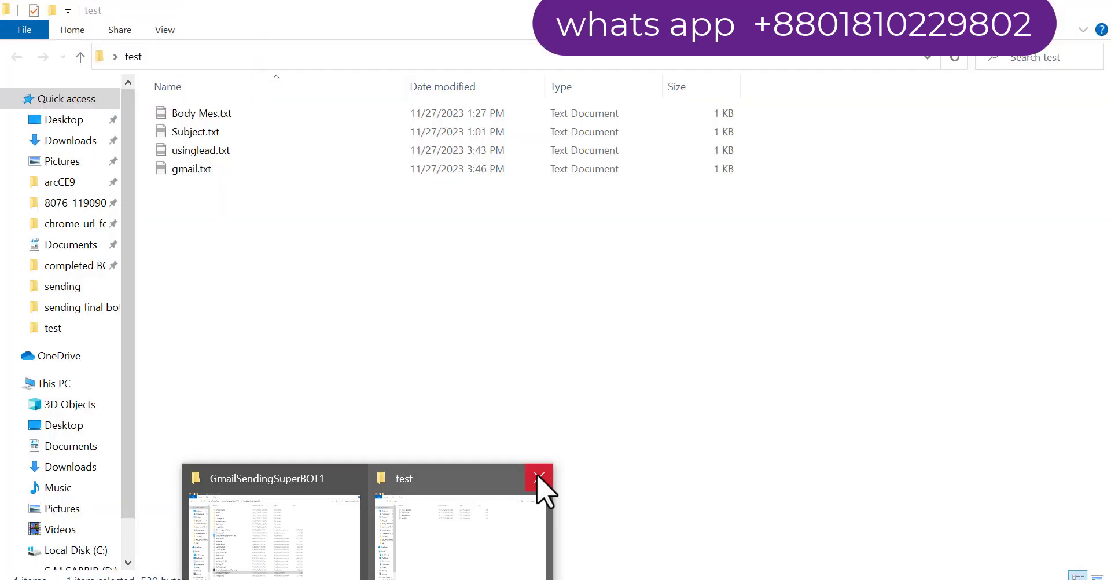
click(539, 476)
click(317, 521)
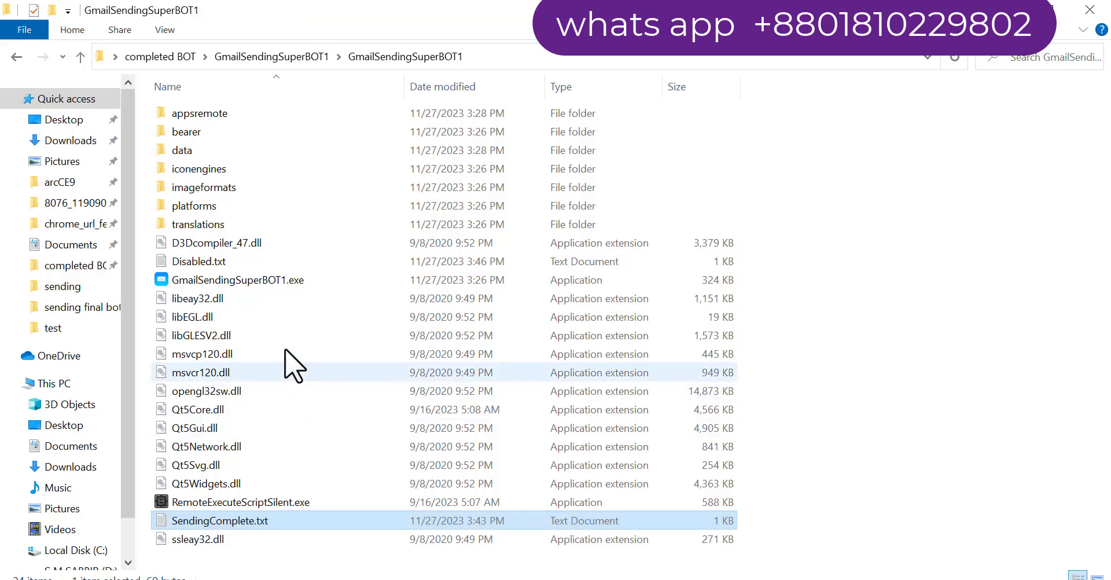
double_click(191, 262)
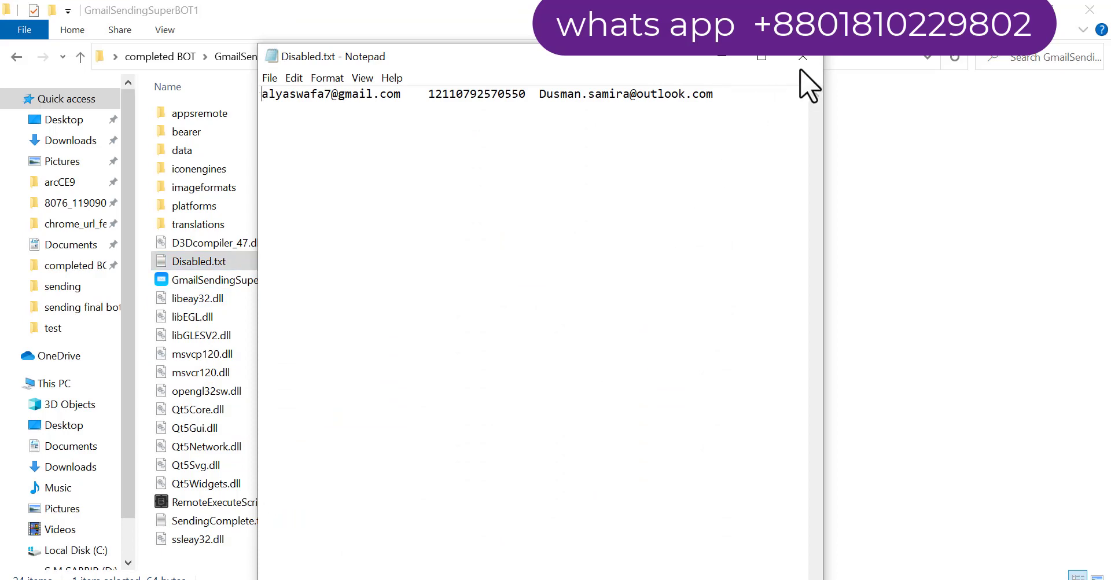
click(803, 57)
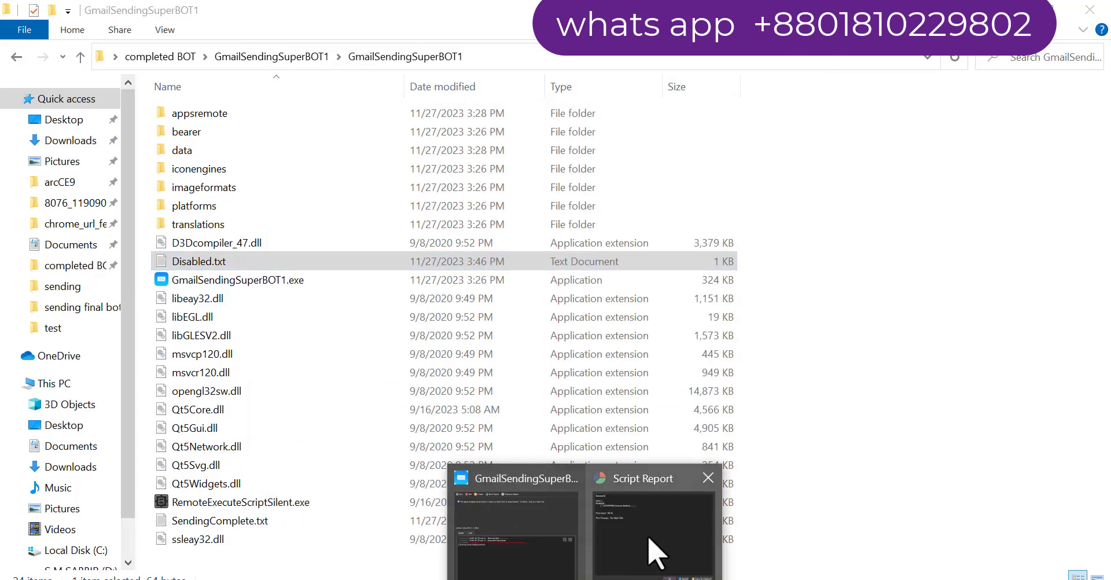
Dismiss the Script Report and restart GmailSendingSuperBOT1 for a new run
click(664, 512)
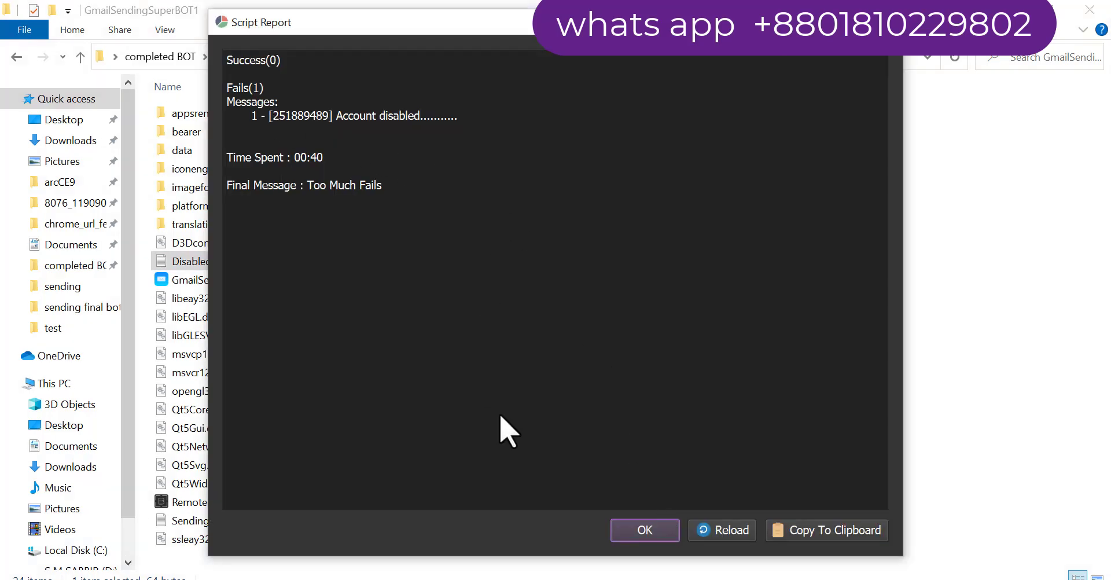
click(647, 531)
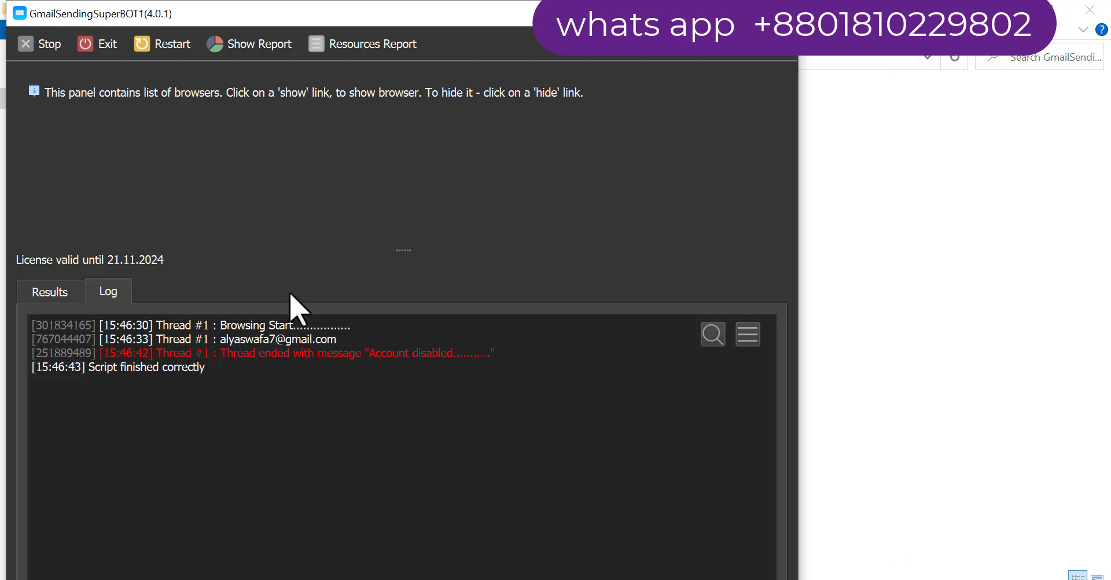
click(171, 44)
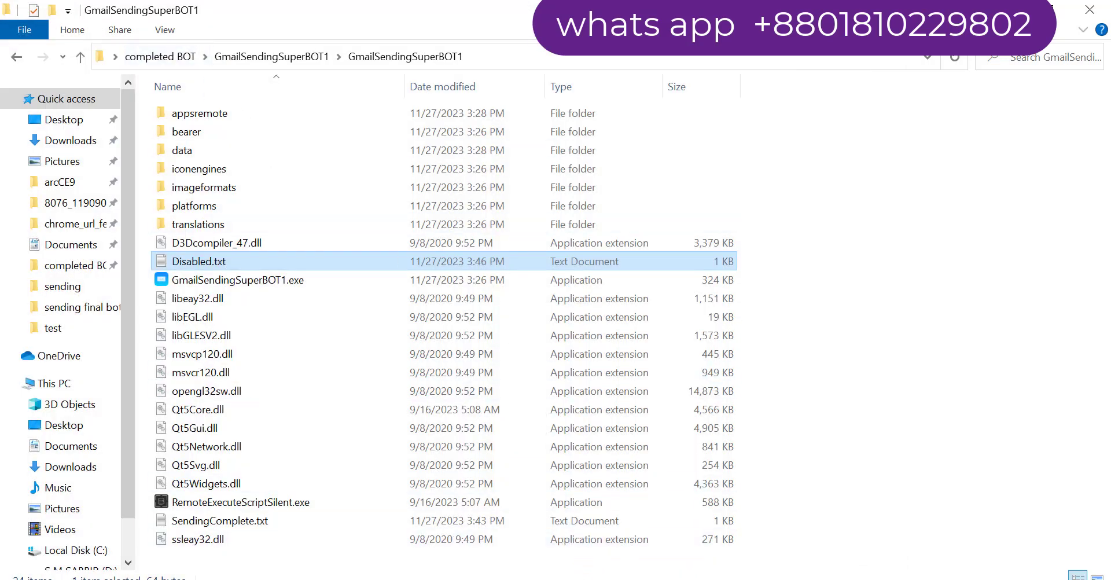
mouse_move(520, 567)
Show the hidden tray icons and select the 'How many pieces' value in the bot settings
click(880, 579)
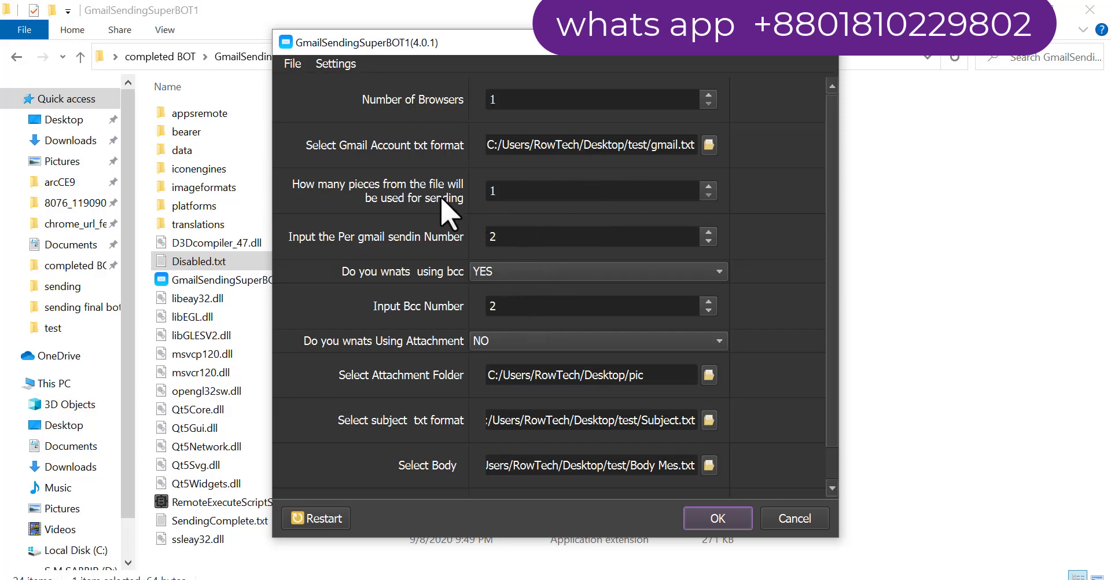
drag(510, 192, 490, 191)
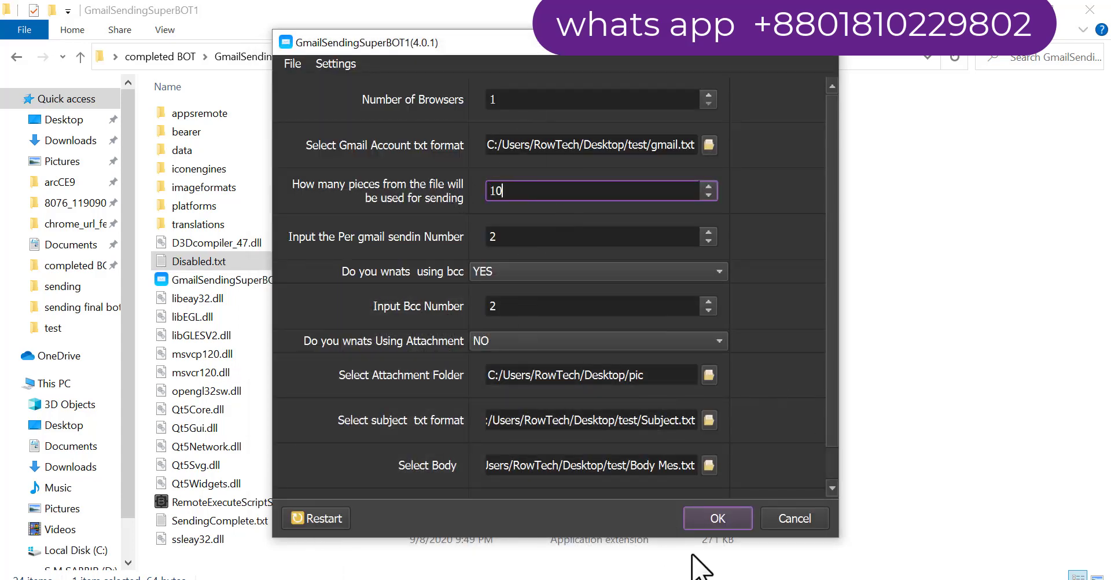
Change Number of Browsers to 2 and confirm the bot settings with OK
double_click(496, 99)
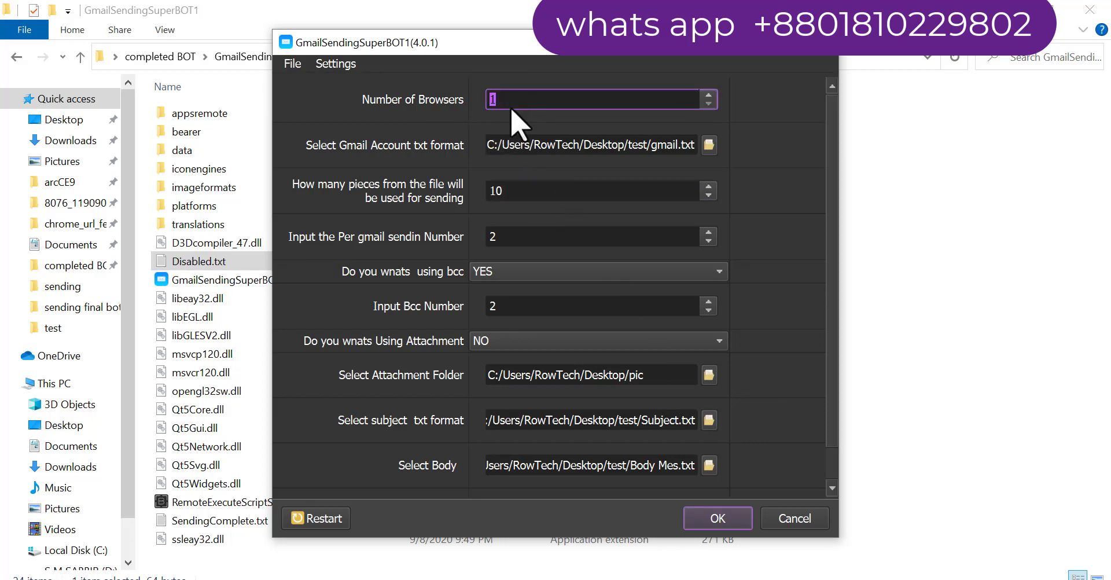
text(2)
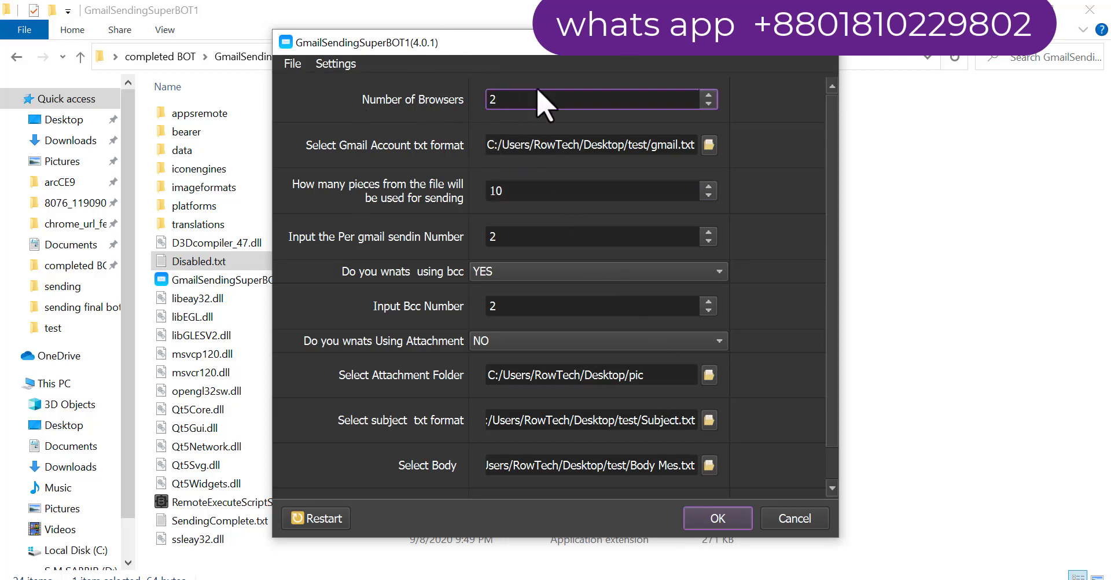
click(720, 512)
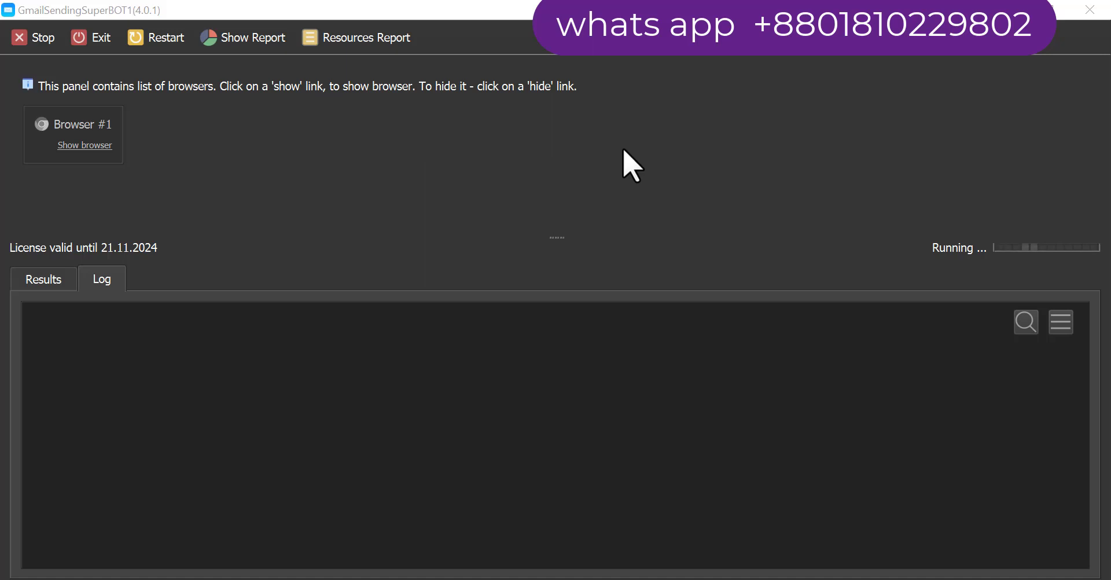
Show Browser #1's window and move it to the lower right, off the runner panel
click(100, 146)
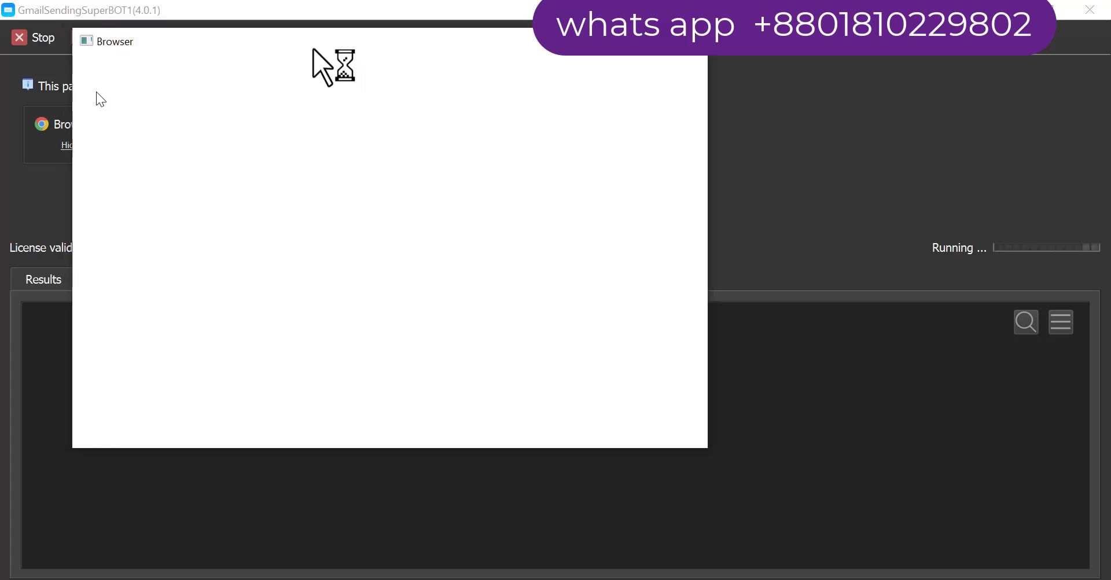
drag(313, 49, 613, 136)
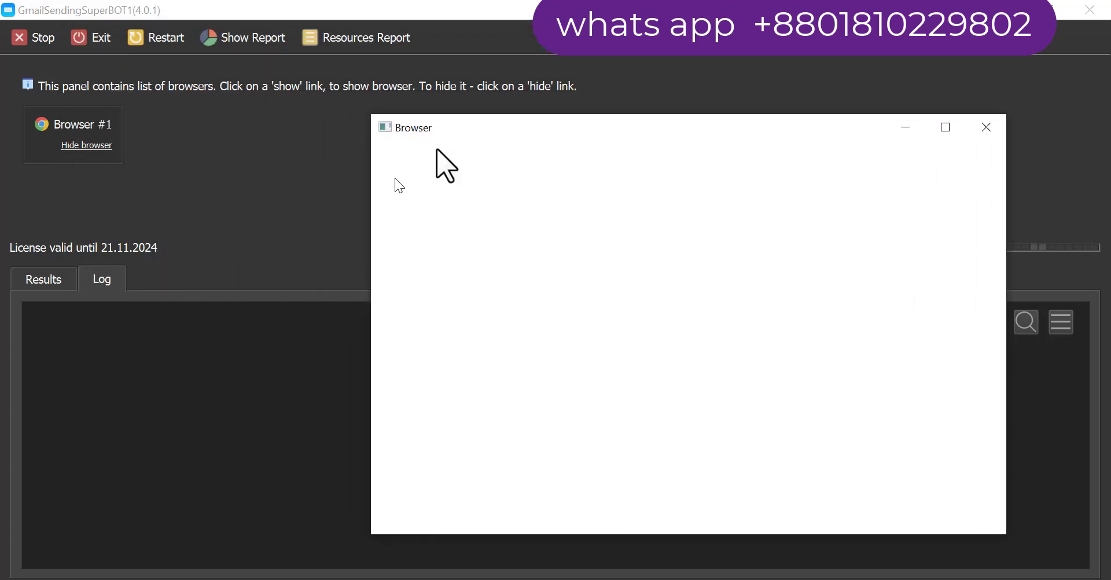
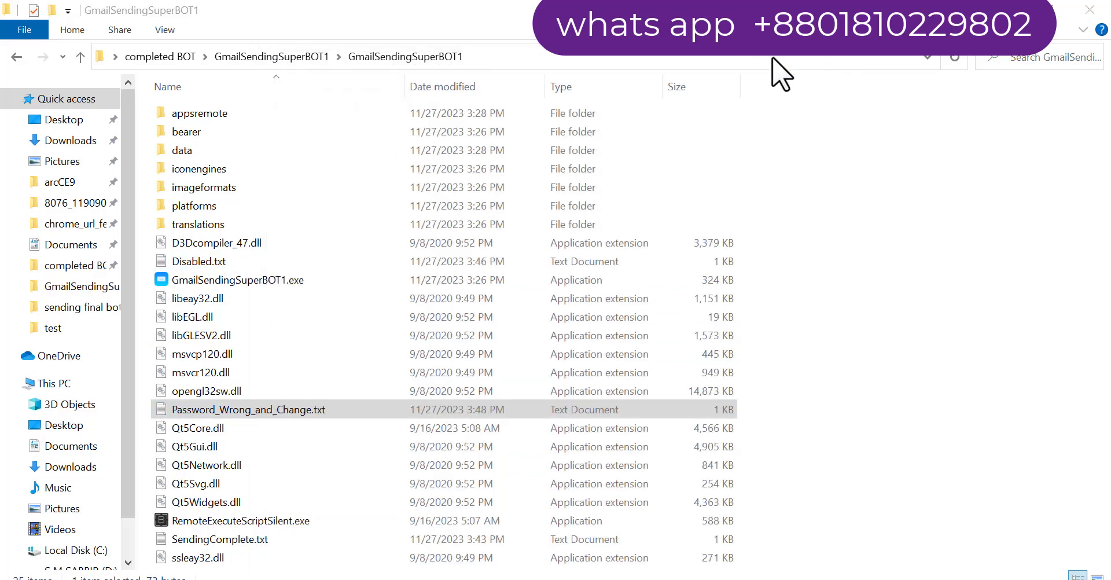
Switch from the output folder to the GmailSendingSuperBOT1 log showing the Password_Change thread result
click(781, 72)
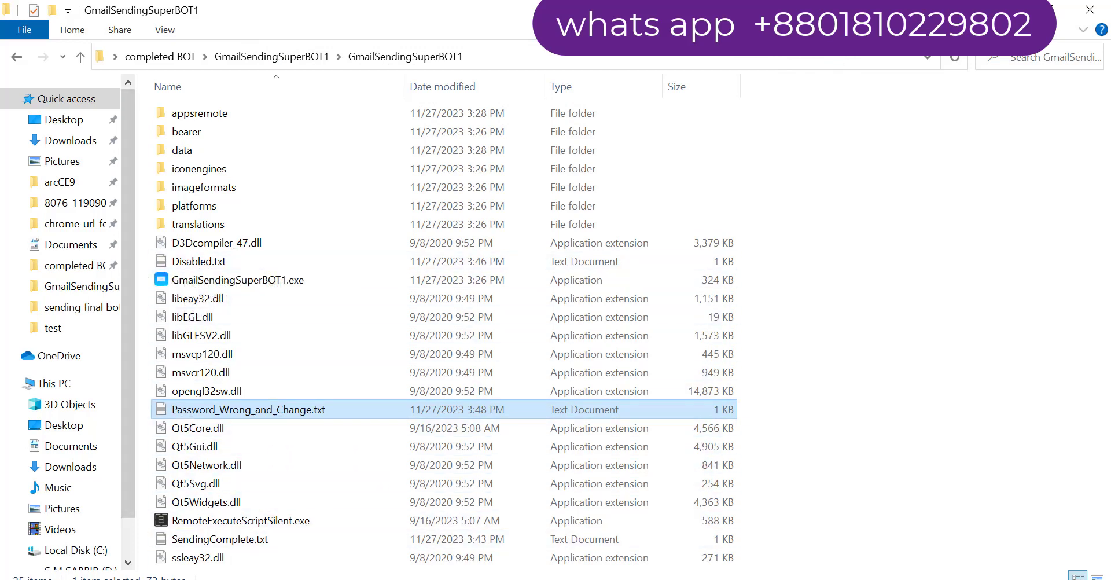
key(alt+Tab)
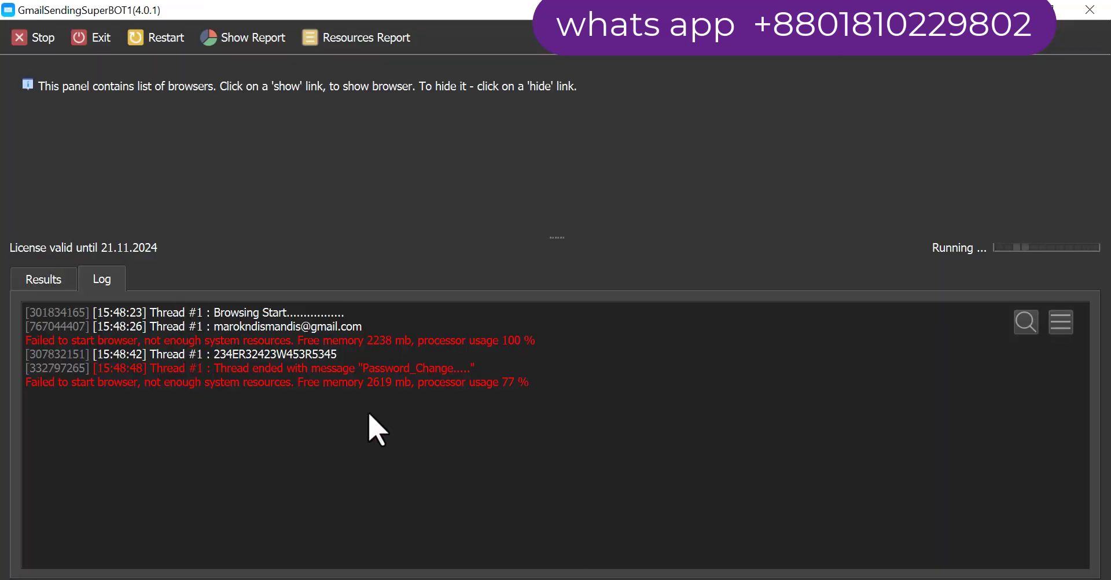
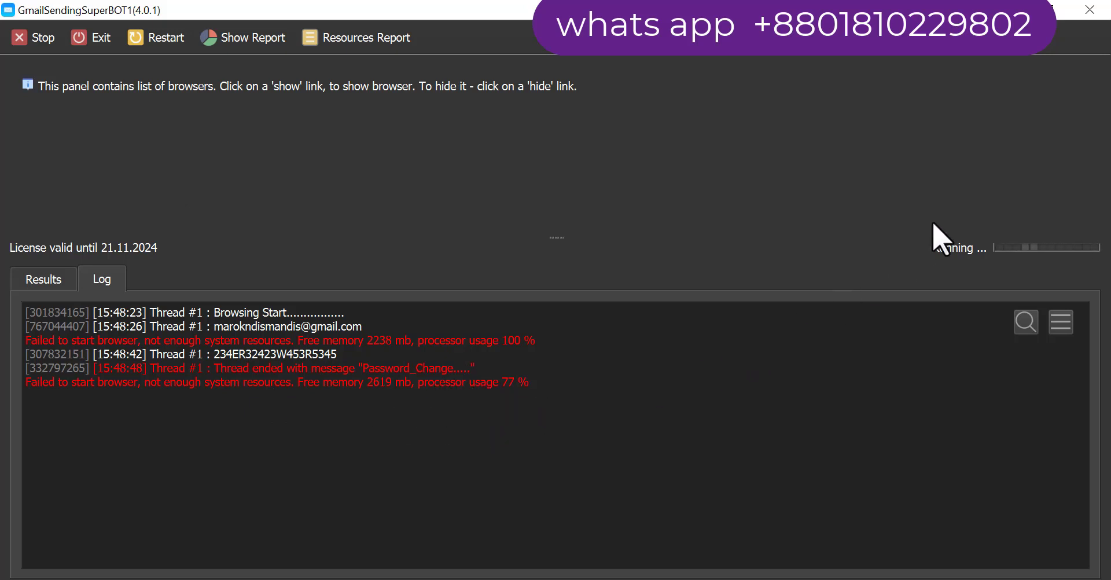
Let the sending job keep running until Browser #2 appears in the browsers panel above the Log
mouse_move(980, 130)
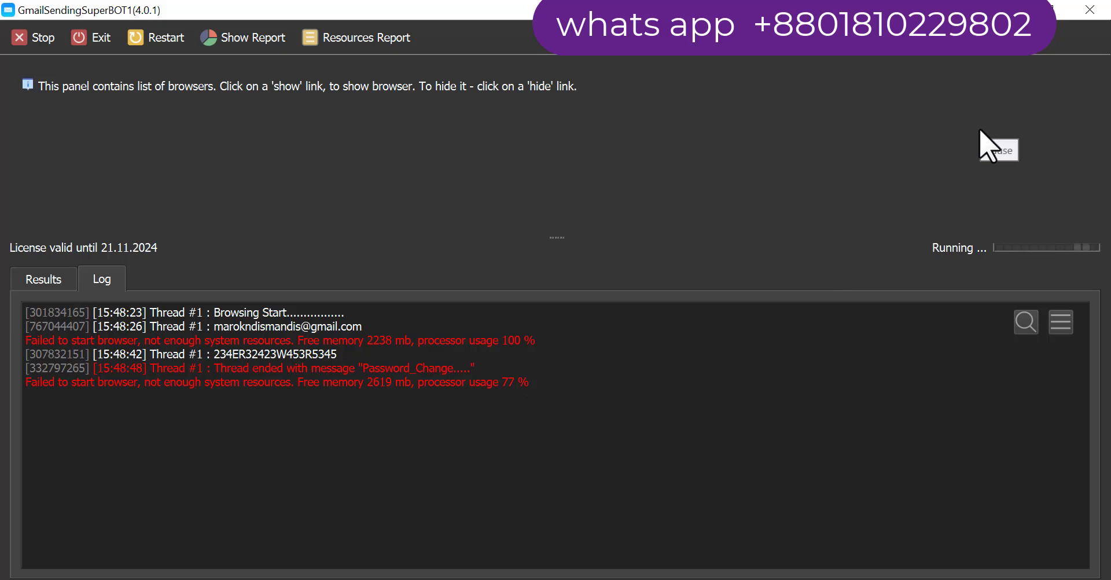
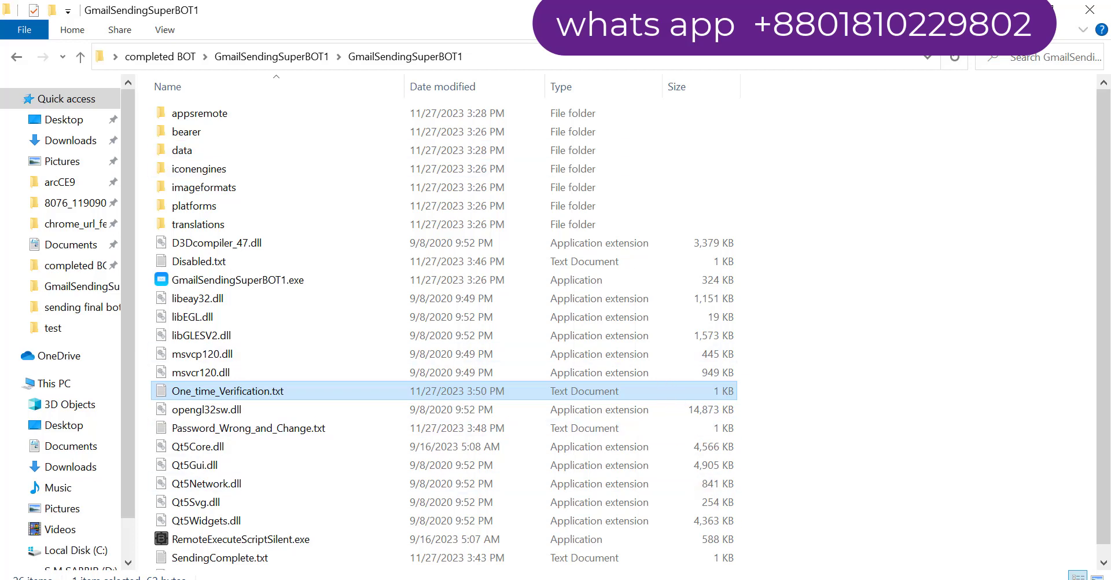
Bring Test.txt in Notepad to the front from its taskbar thumbnail, over the GmailSendingSuperBOT1 folder
mouse_move(440, 578)
click(457, 538)
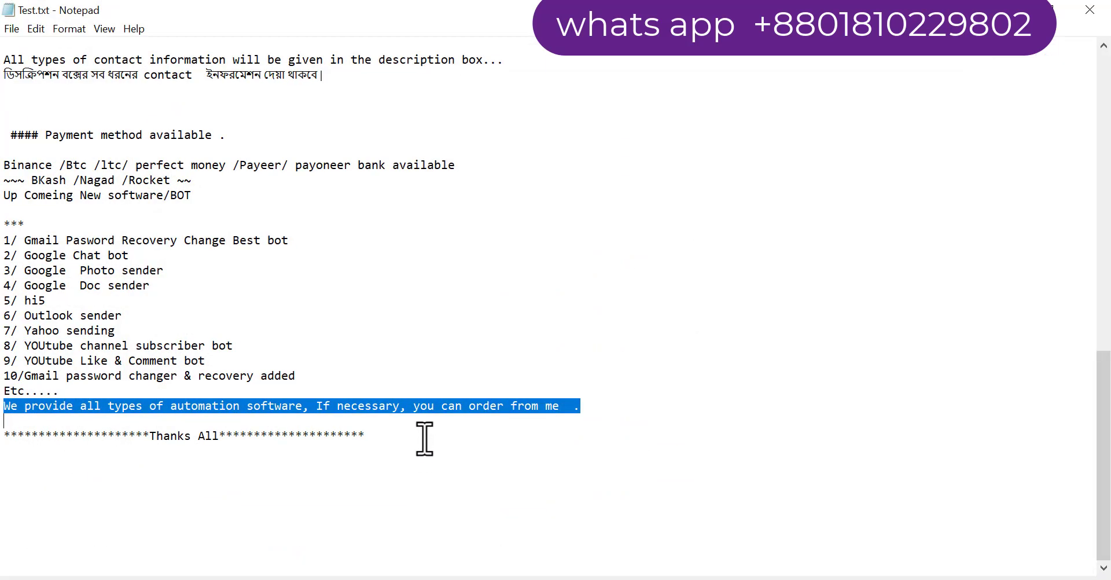
scroll(452, 350, up, 3)
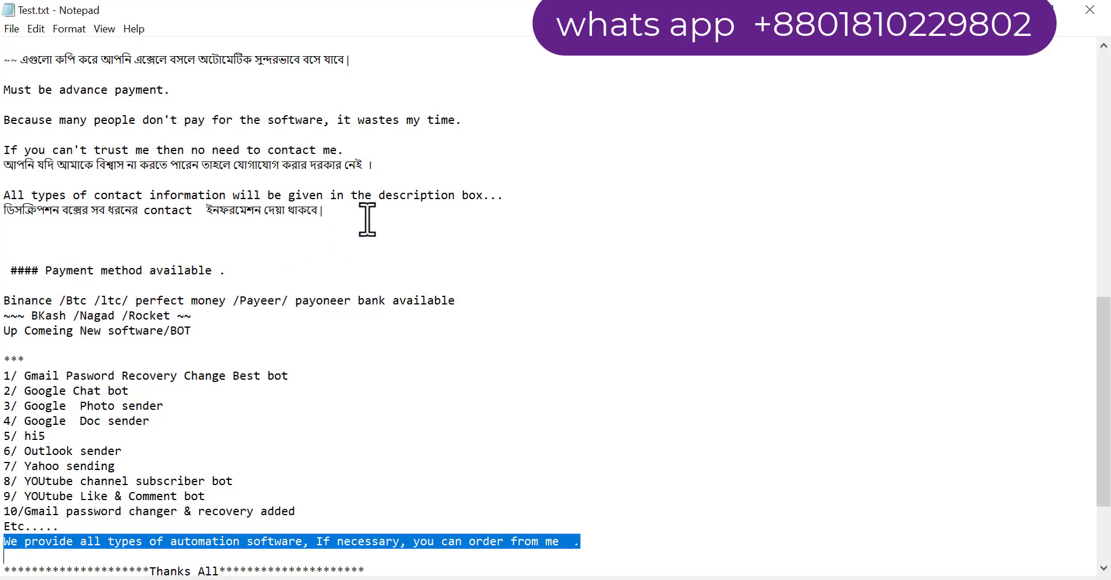
scroll(376, 203, up, 1)
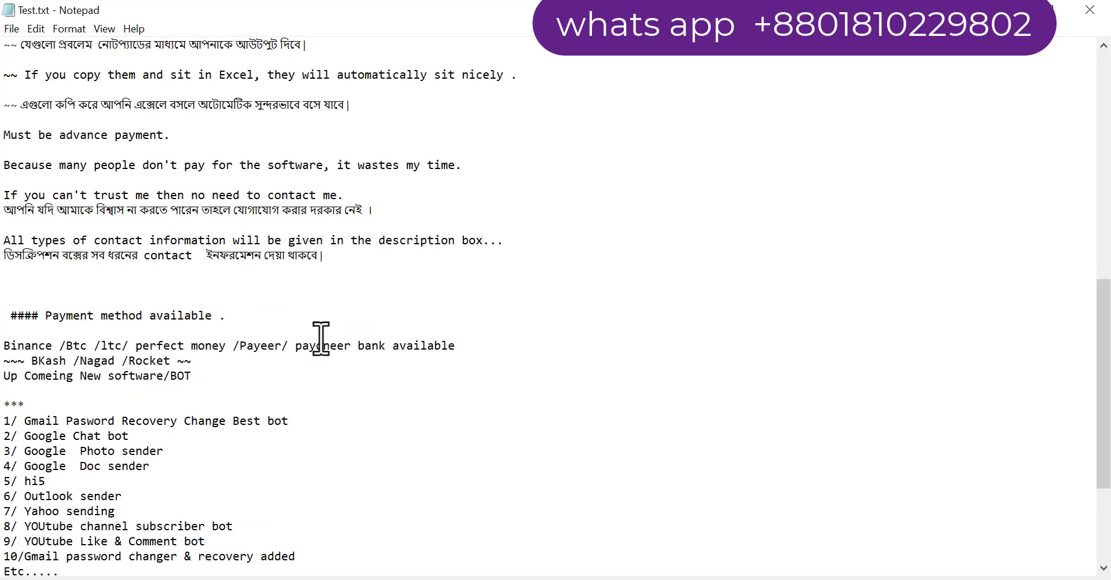
key(ctrl+z)
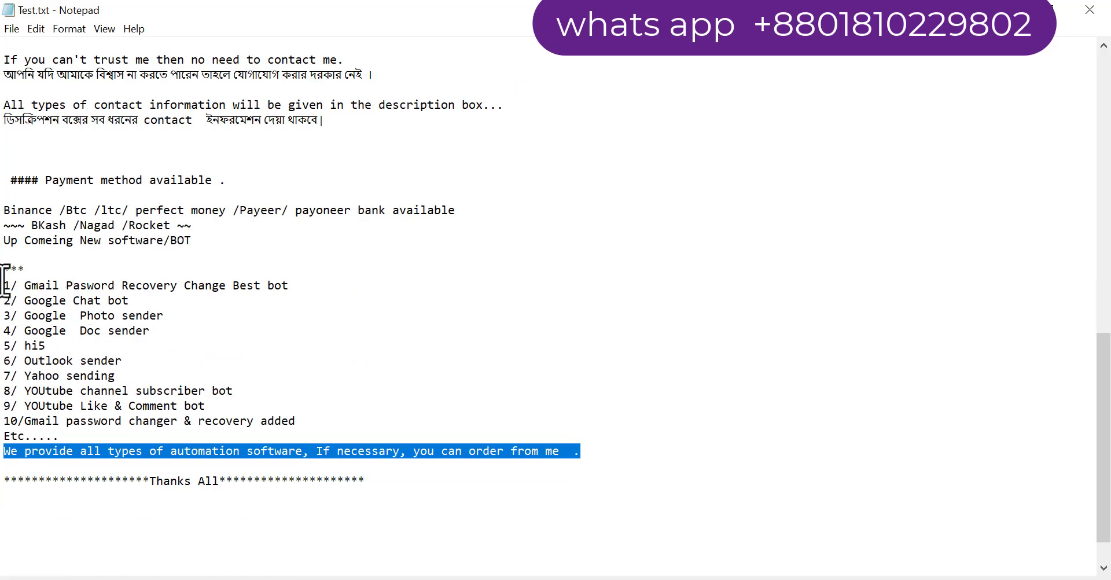
drag(5, 267, 590, 471)
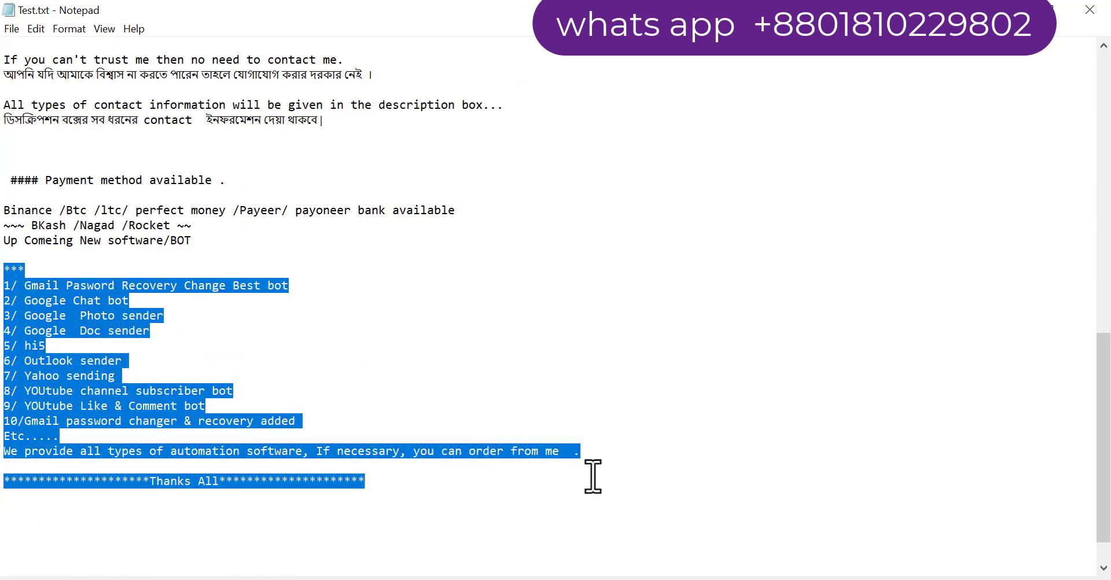
scroll(593, 476, up, 5)
scroll(593, 475, up, 11)
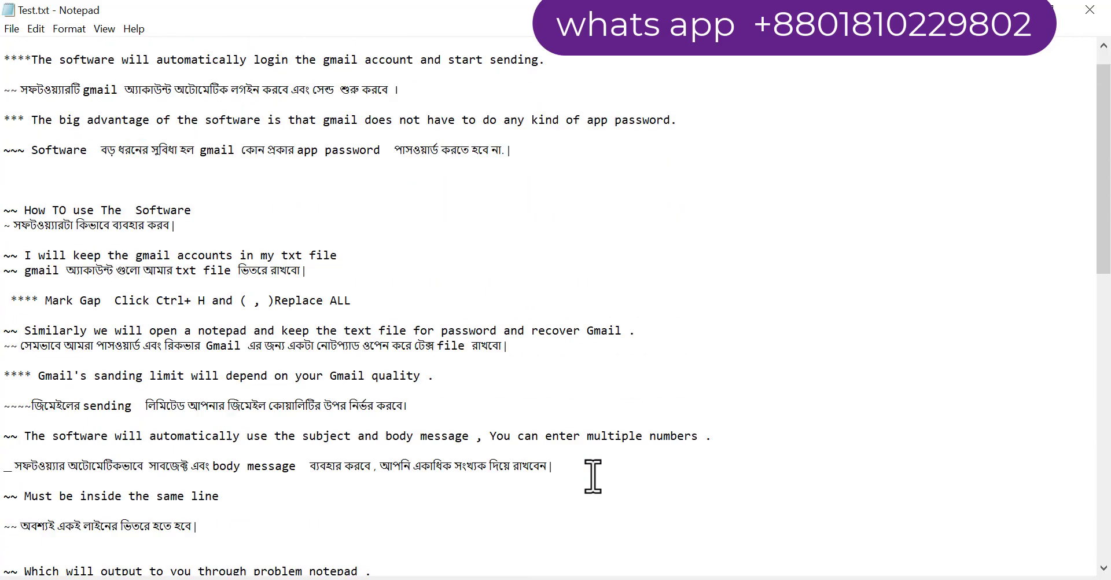
scroll(132, 200, down, 4)
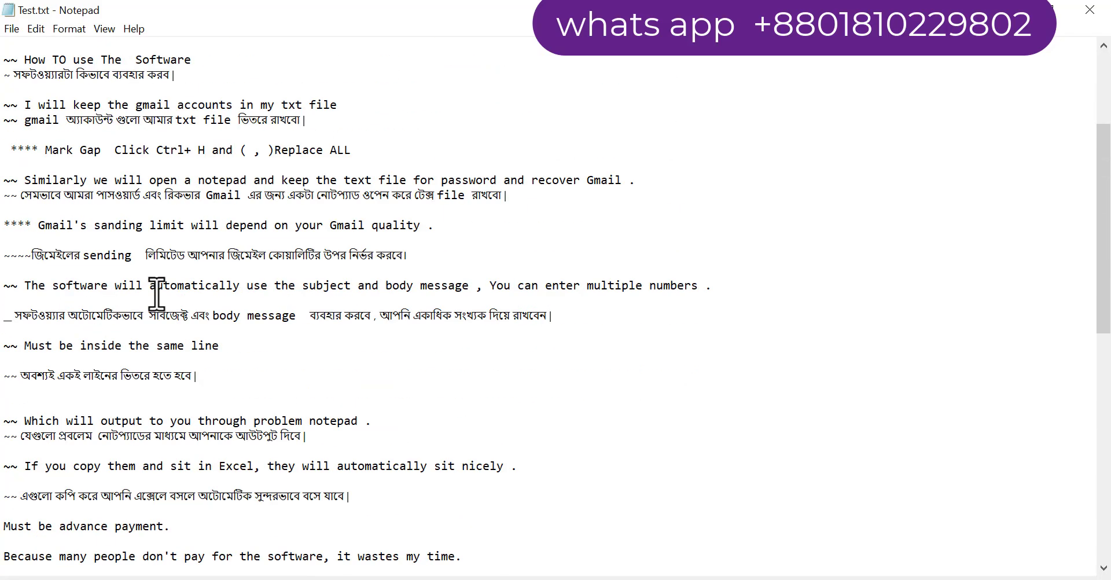
scroll(447, 345, down, 4)
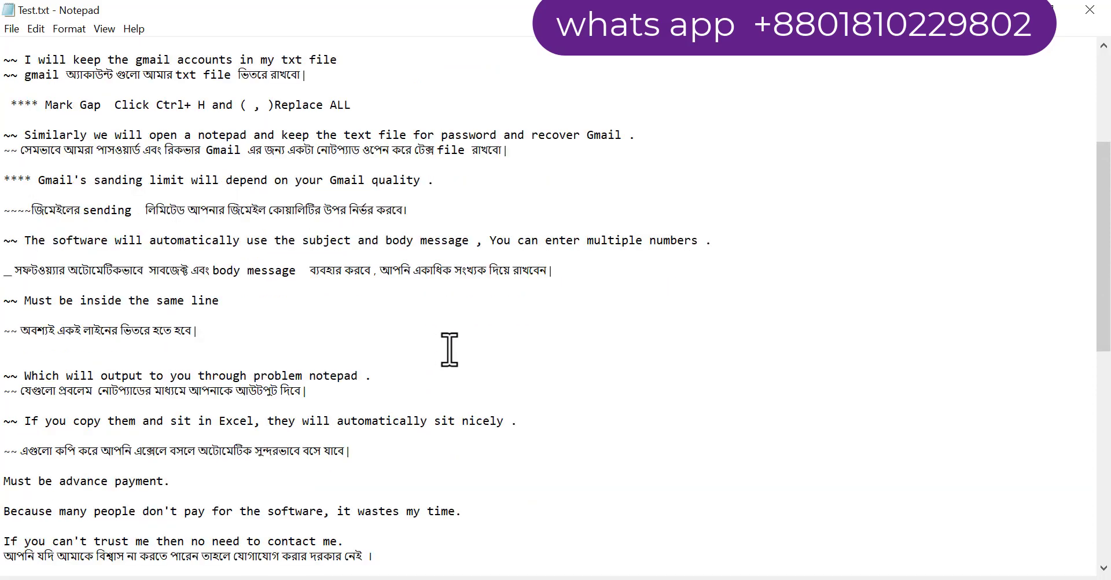